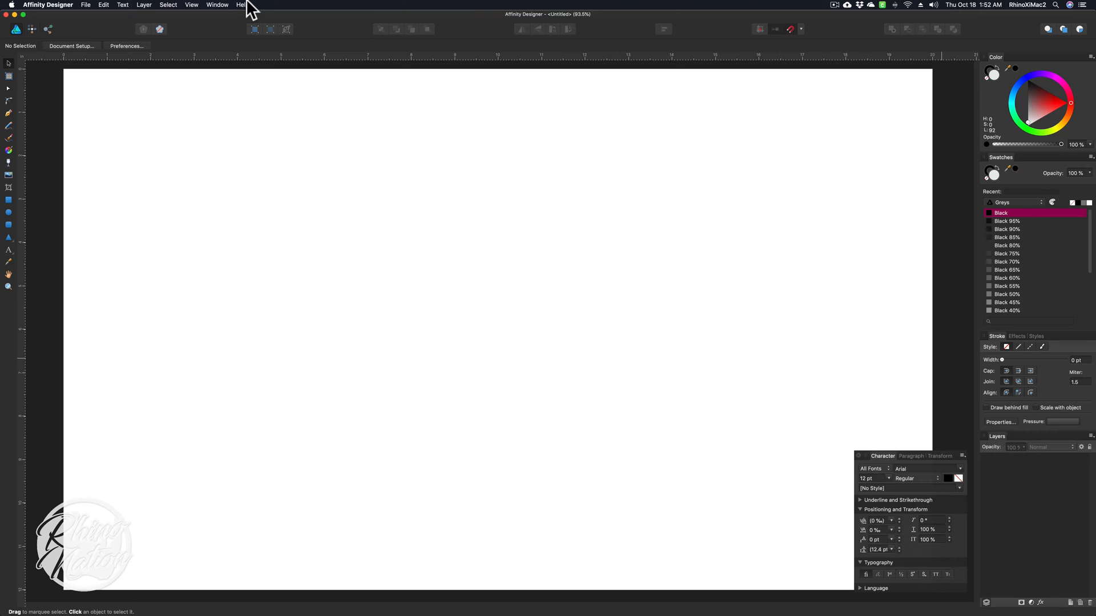
# Set the text font to Times New Roman in the Bold style.
pyautogui.moveTo(957, 459); pyautogui.dragTo(829, 383)
pyautogui.click(834, 392)
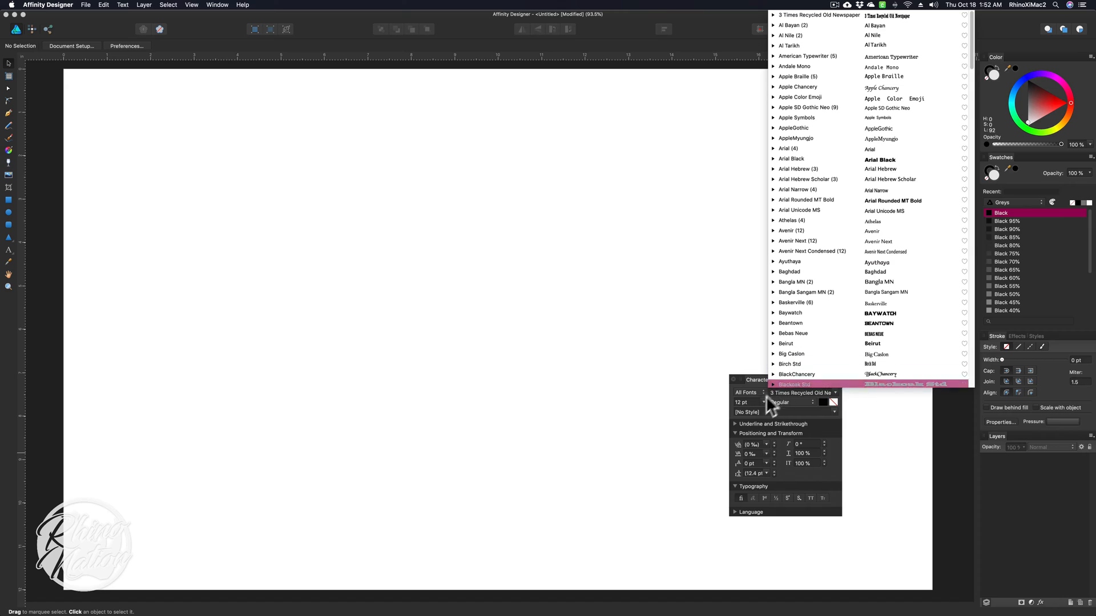
pyautogui.click(797, 394)
pyautogui.write('time')
pyautogui.click(773, 423)
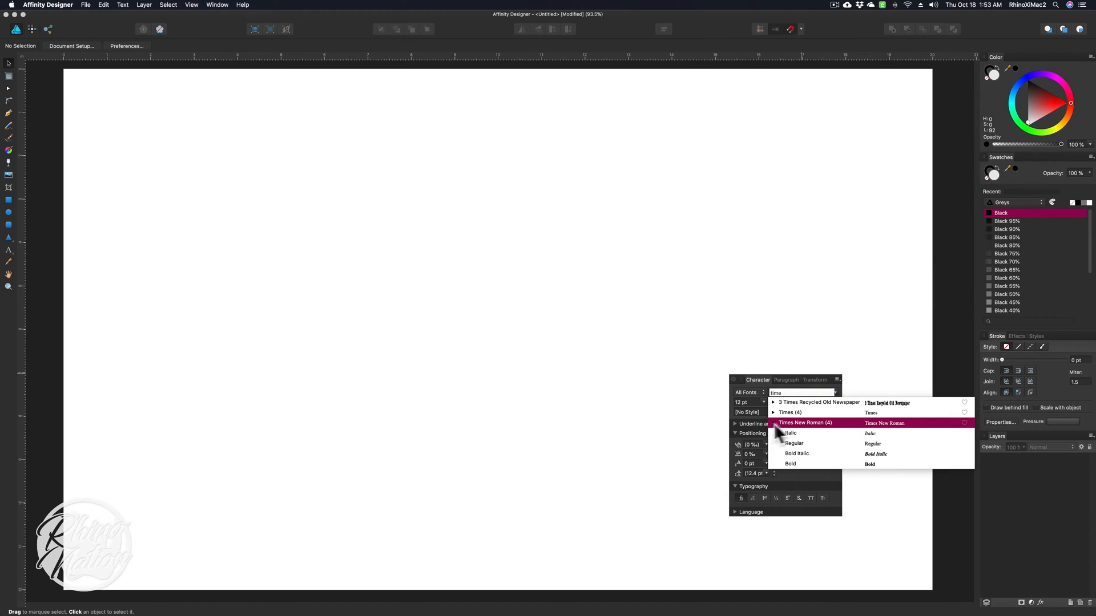
pyautogui.click(793, 463)
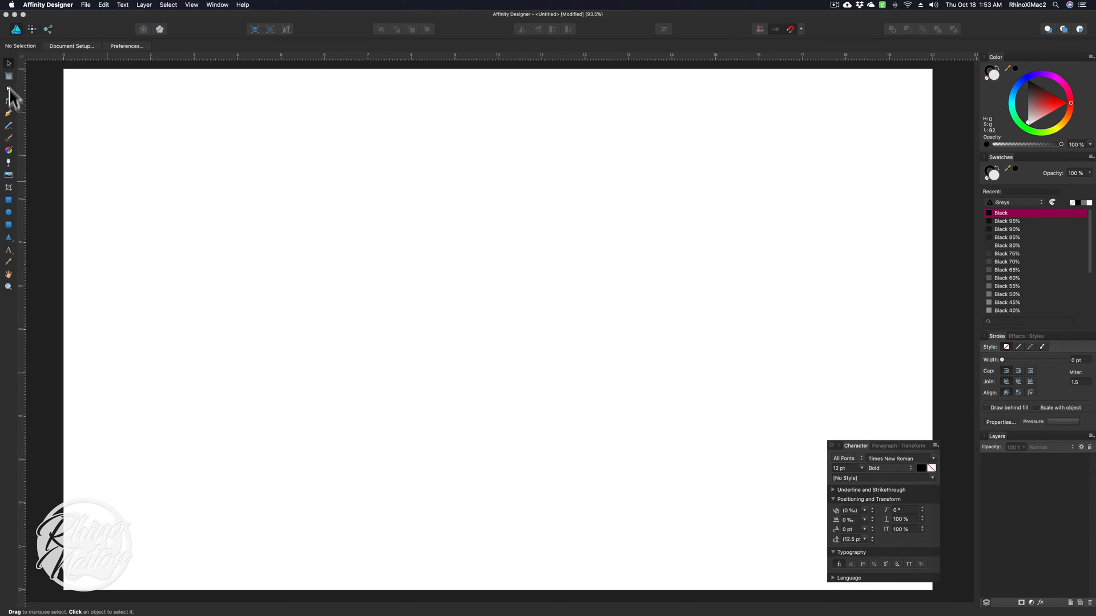
# Add the letter M as artistic text near the page centre and enlarge it to about 4.7 in wide.
pyautogui.click(9, 250)
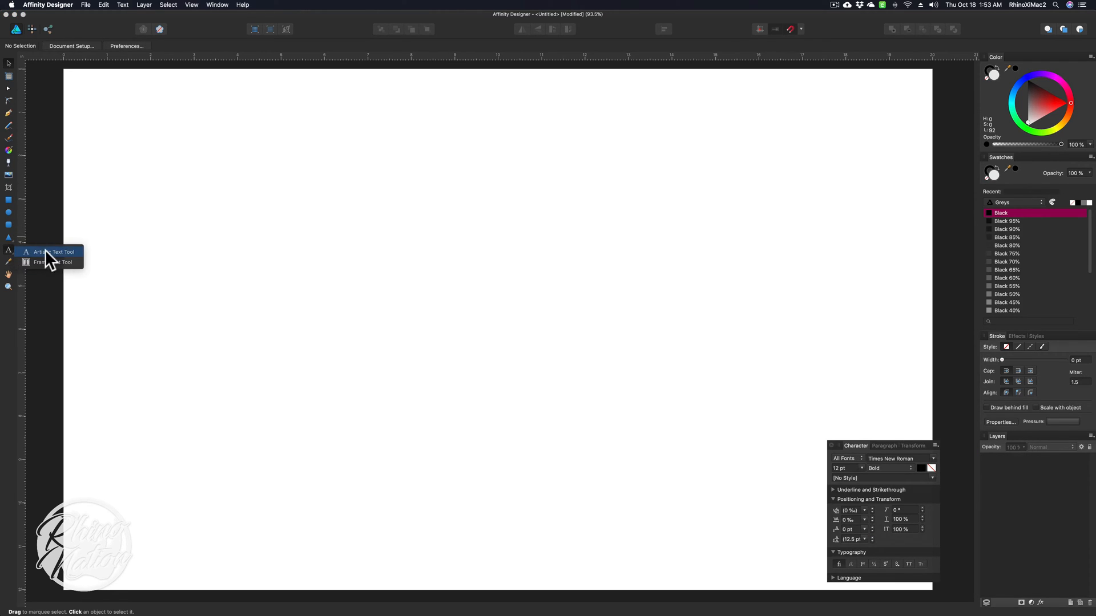
pyautogui.click(43, 252)
pyautogui.click(495, 270)
pyautogui.write('M')
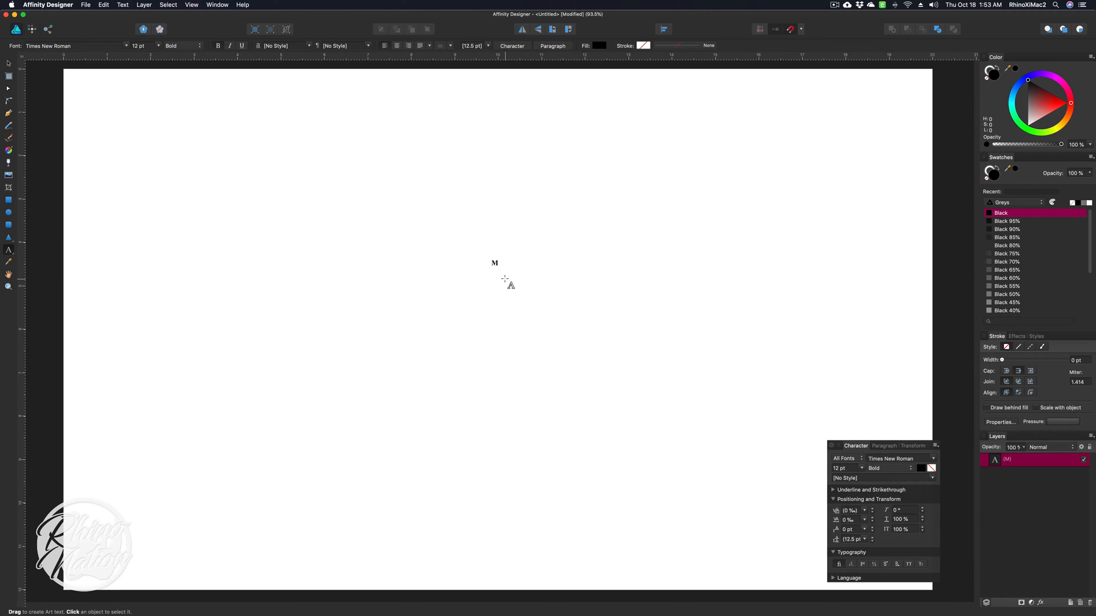
pyautogui.press('Escape')
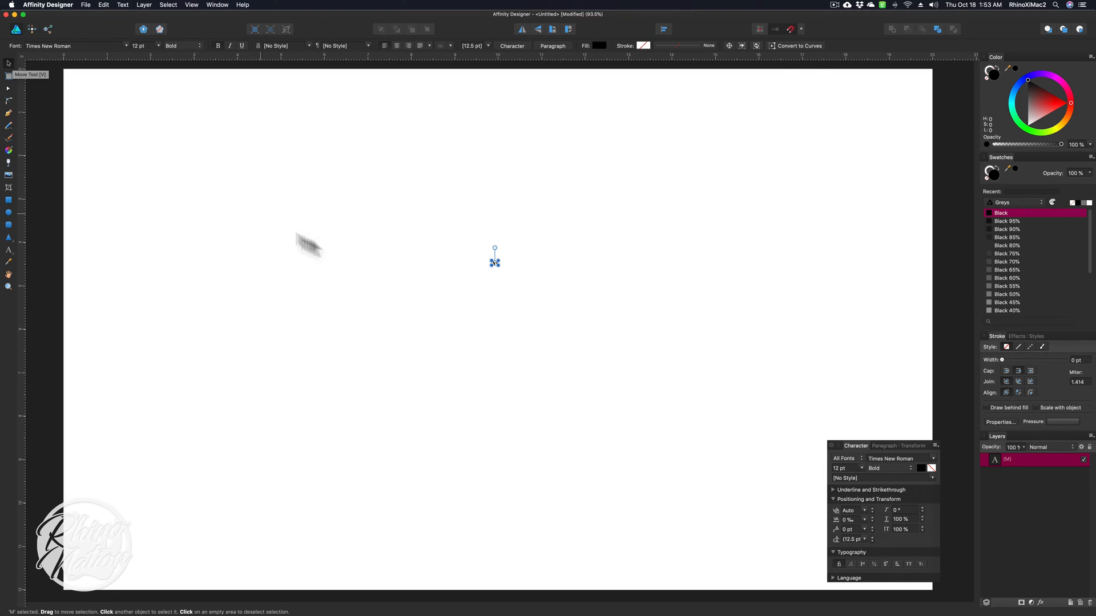
pyautogui.moveTo(496, 266); pyautogui.dragTo(597, 337)
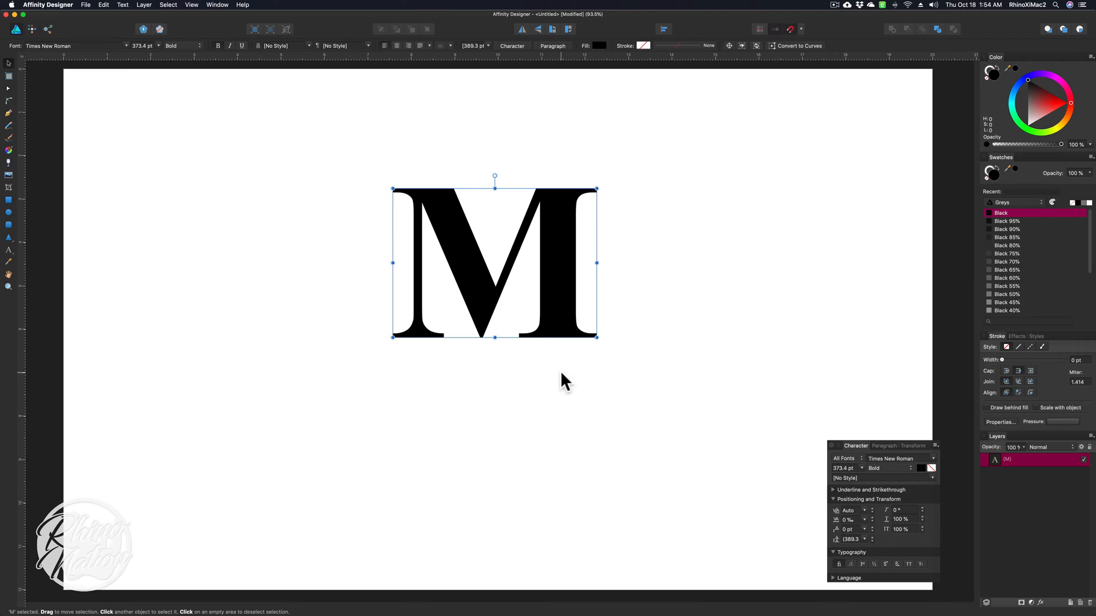
# Display the letter's Transform values and check that Transform is enabled among the Studio panels.
pyautogui.click(911, 445)
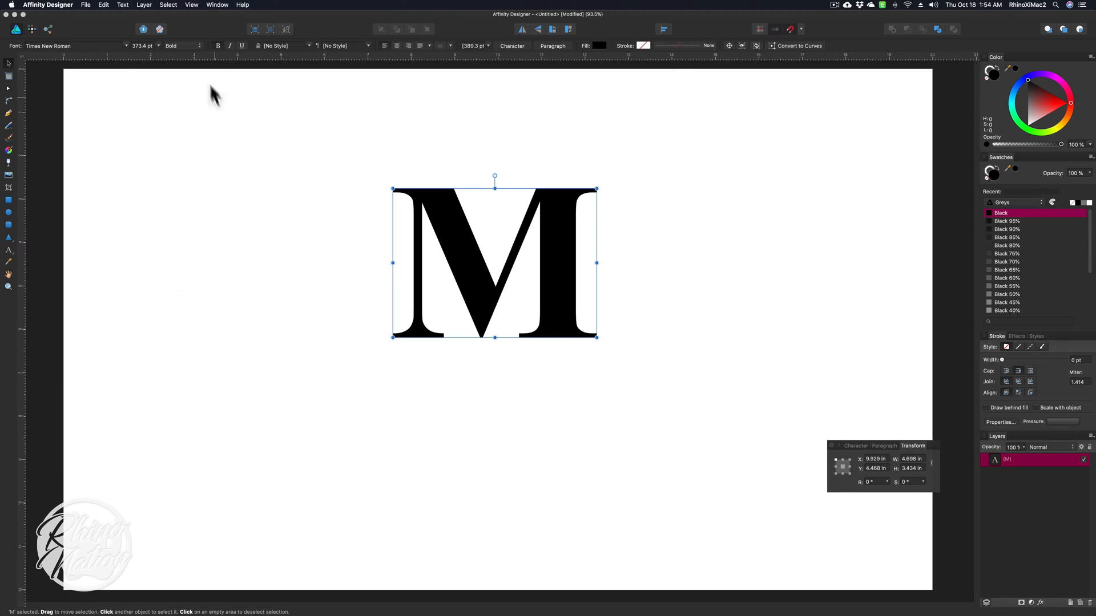
pyautogui.click(196, 4)
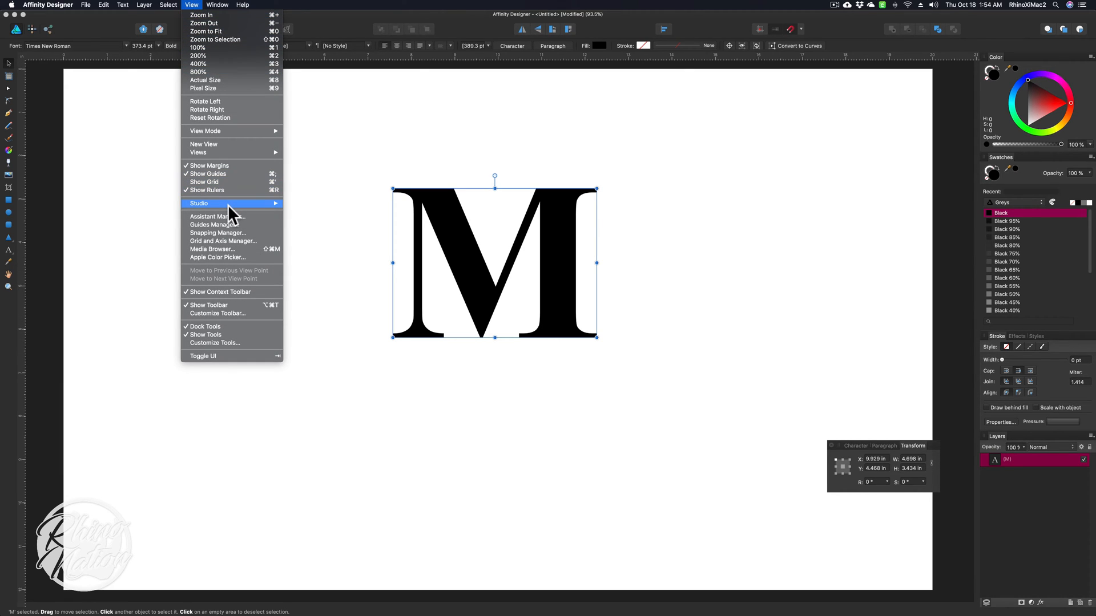
pyautogui.moveTo(227, 204)
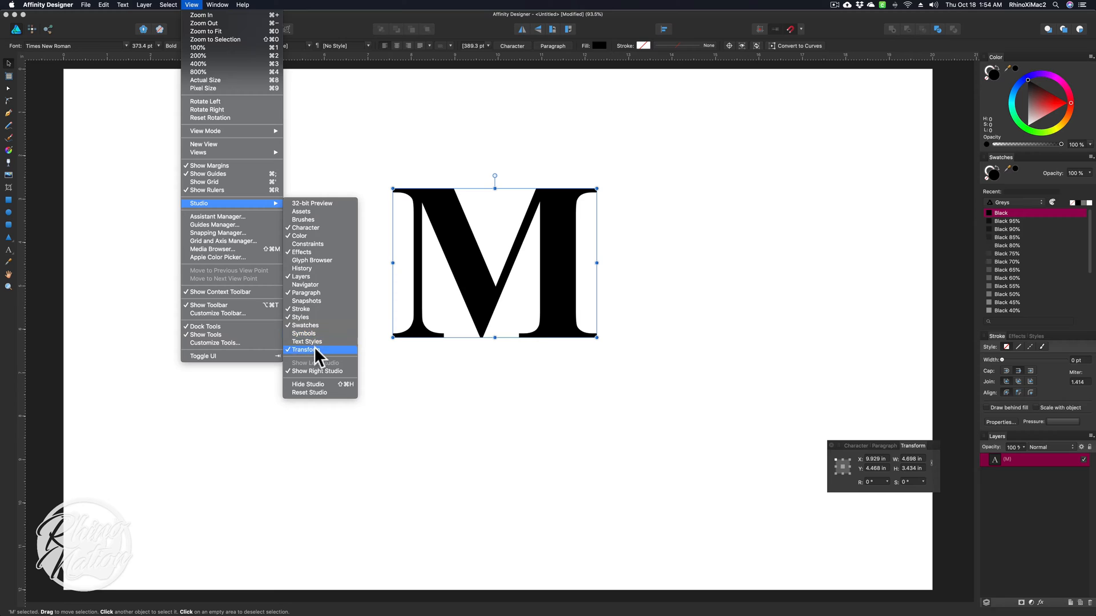
pyautogui.click(485, 374)
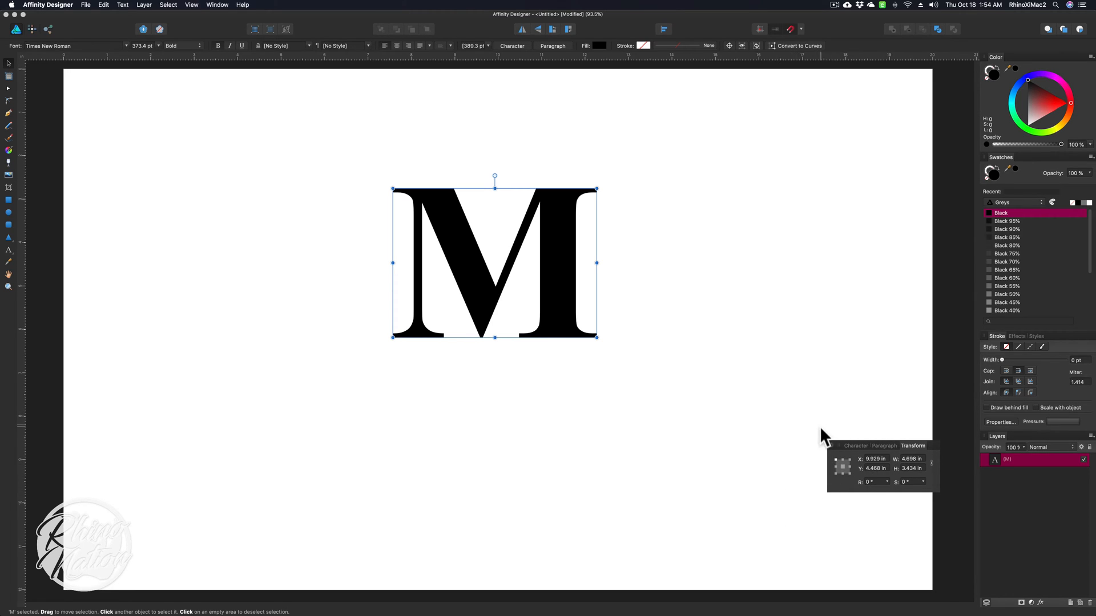
pyautogui.click(854, 445)
pyautogui.click(912, 446)
# Resize the letter M to 5 in wide and 4 in high.
pyautogui.click(911, 459)
pyautogui.doubleClick(911, 459)
pyautogui.write('5')
pyautogui.press('Return')
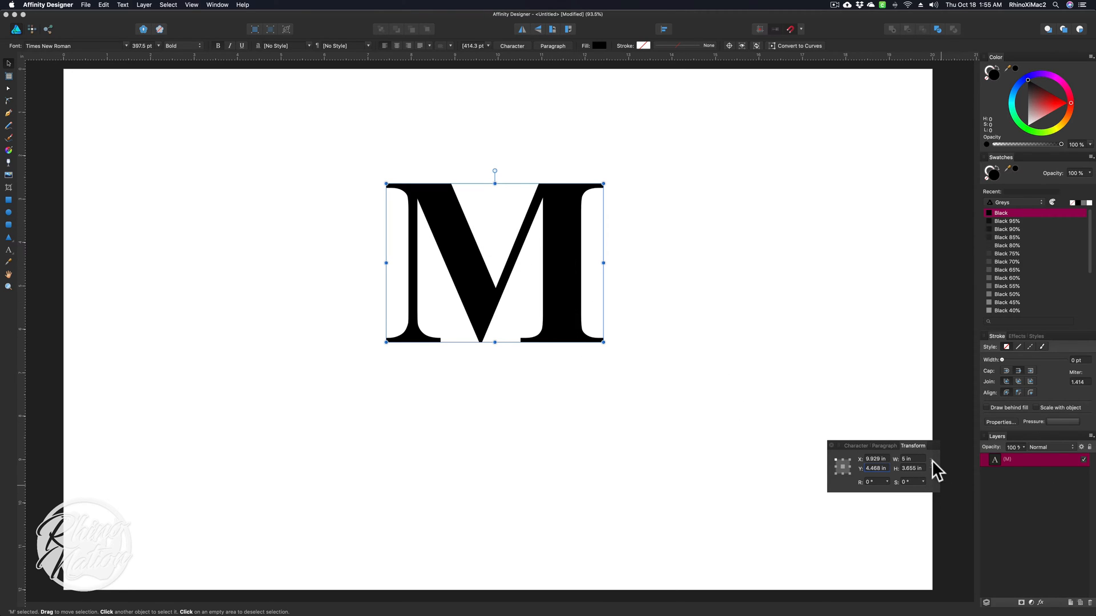
pyautogui.click(910, 468)
pyautogui.write('4')
pyautogui.press('Tab')
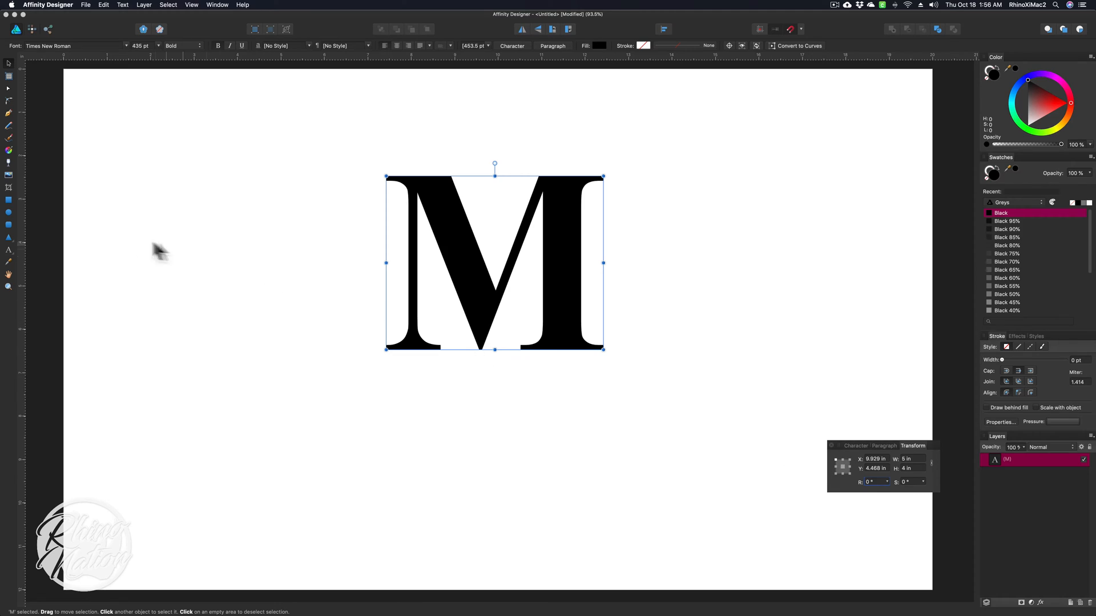
# Draw a rectangle across the middle of the M and size it to 7 in wide by 1.75 in high.
pyautogui.click(8, 200)
pyautogui.moveTo(346, 238); pyautogui.dragTo(644, 295)
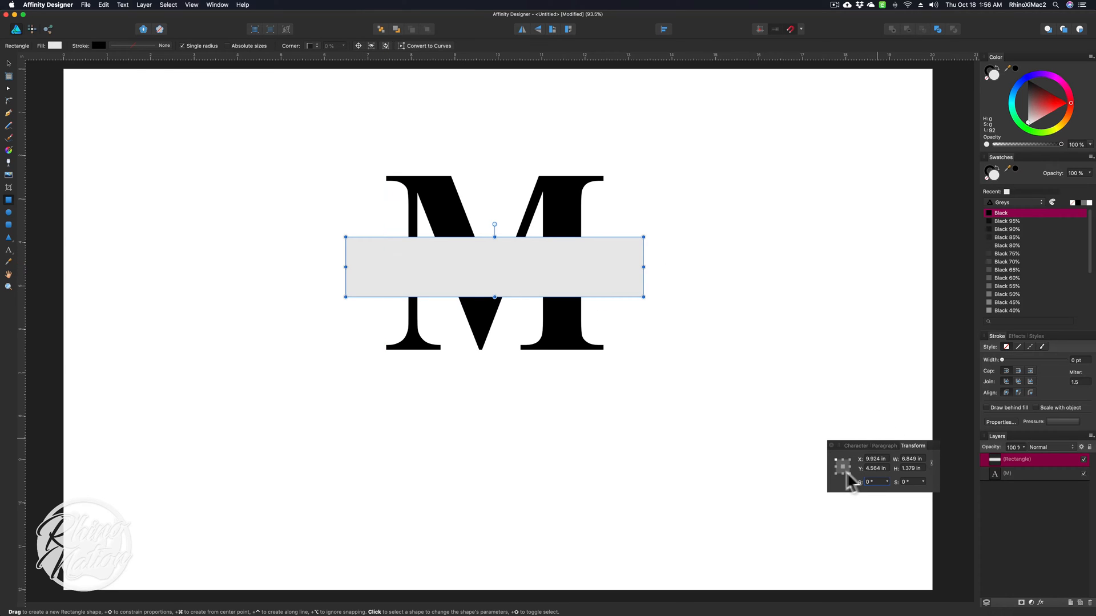
pyautogui.click(909, 459)
pyautogui.write('7')
pyautogui.press('Return')
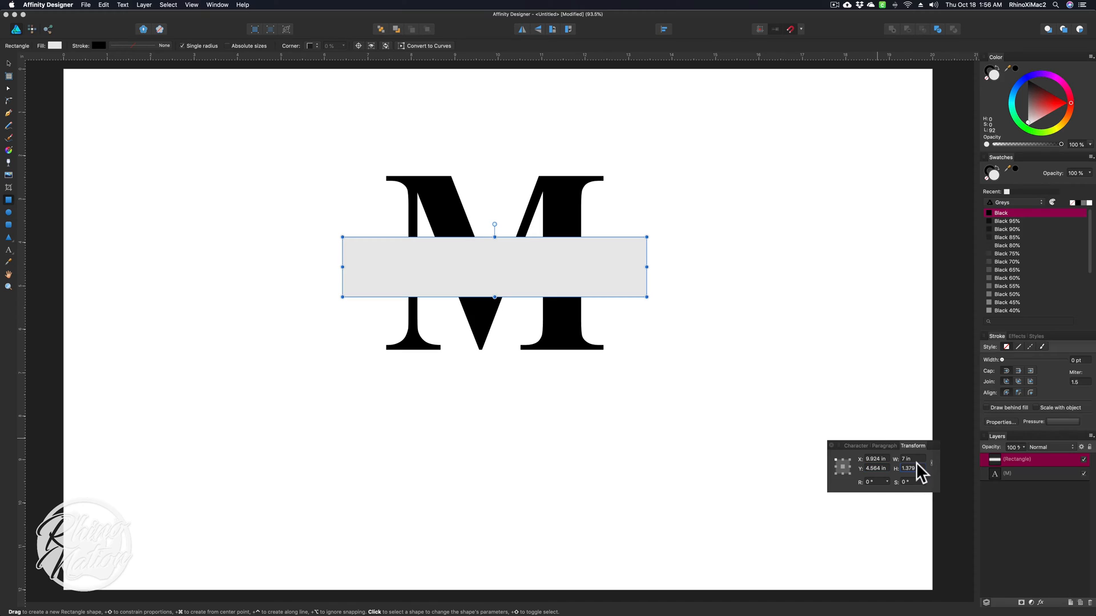
pyautogui.click(913, 467)
pyautogui.write('1')
pyautogui.press('Return')
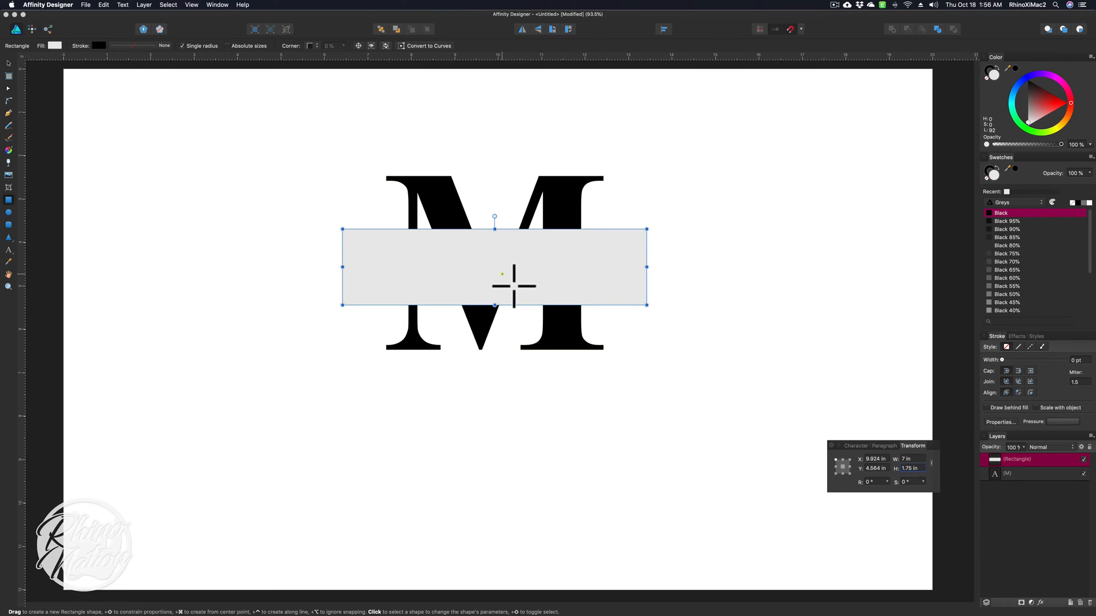
# Remove the rectangle's stroke and give it a red fill of H 0, S 75, L 57.
pyautogui.press('v')
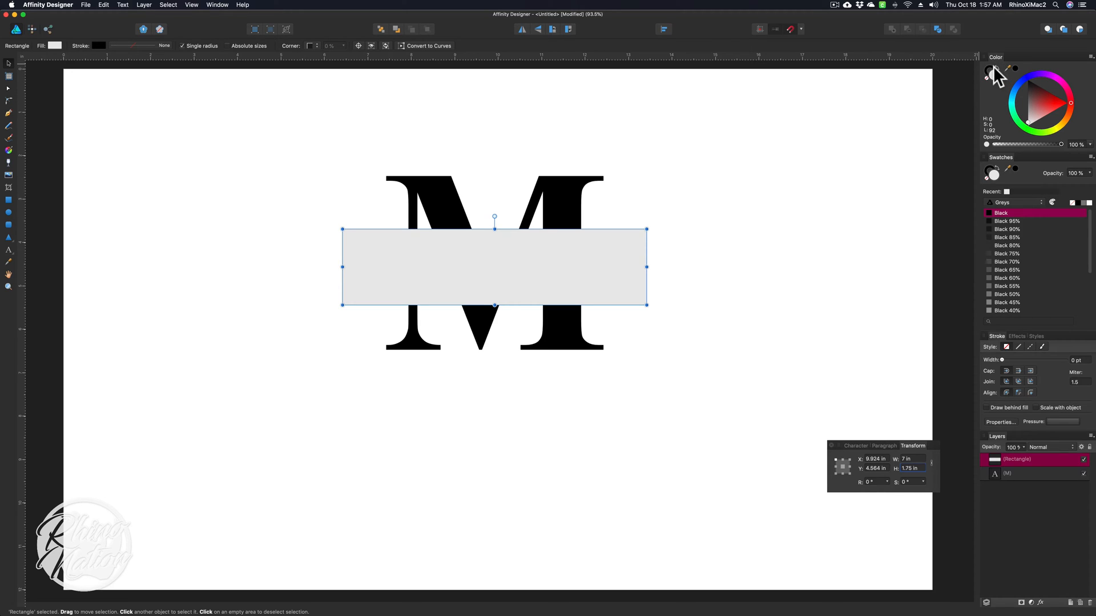
pyautogui.click(988, 170)
pyautogui.click(987, 179)
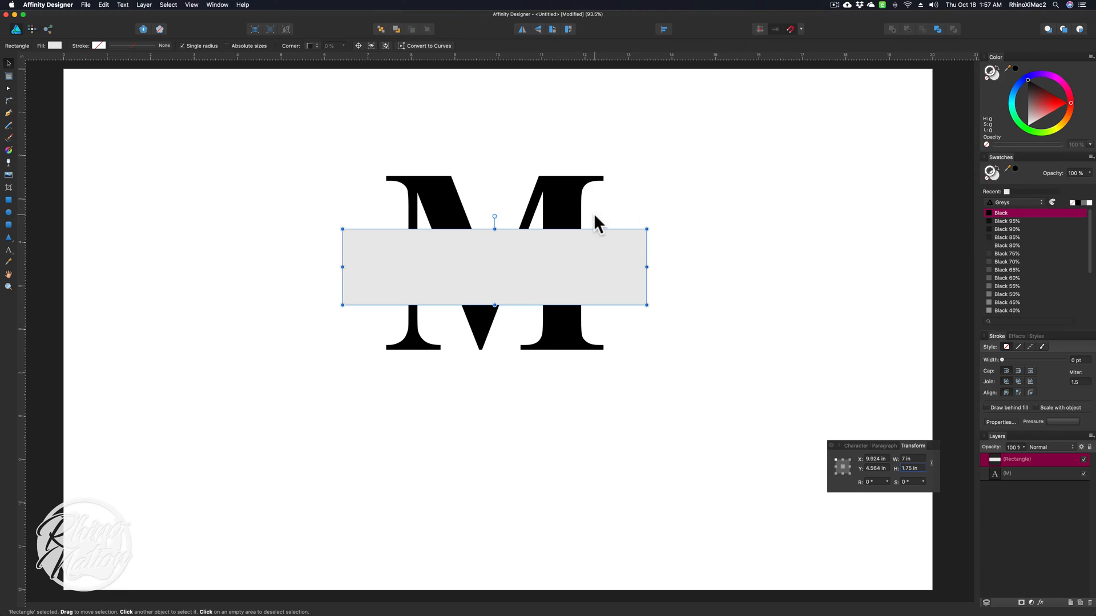
pyautogui.click(695, 228)
pyautogui.click(618, 288)
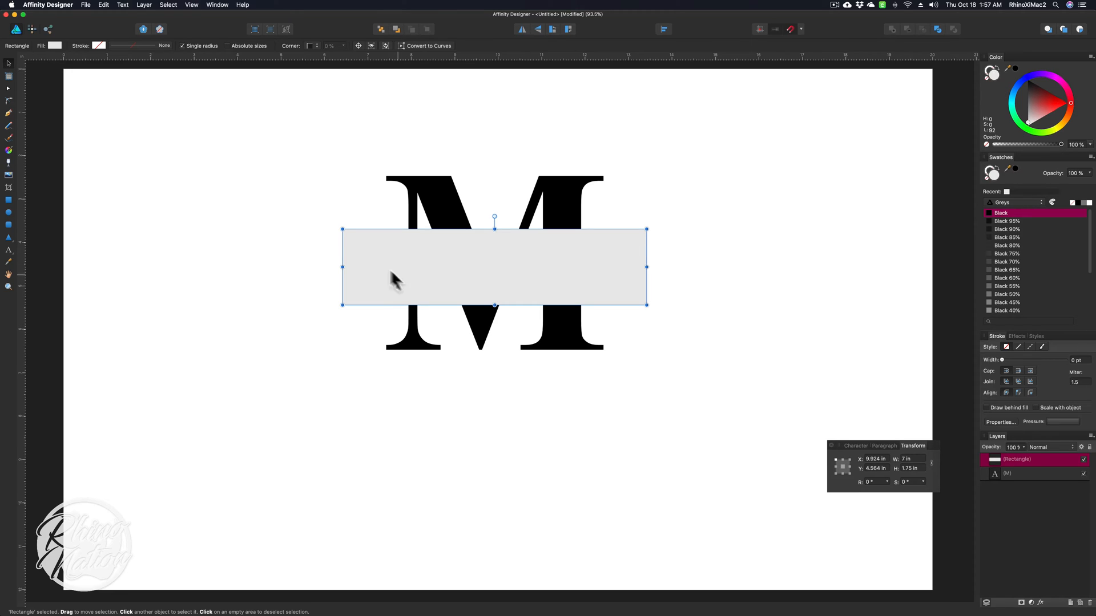
pyautogui.moveTo(1036, 130); pyautogui.dragTo(1053, 106)
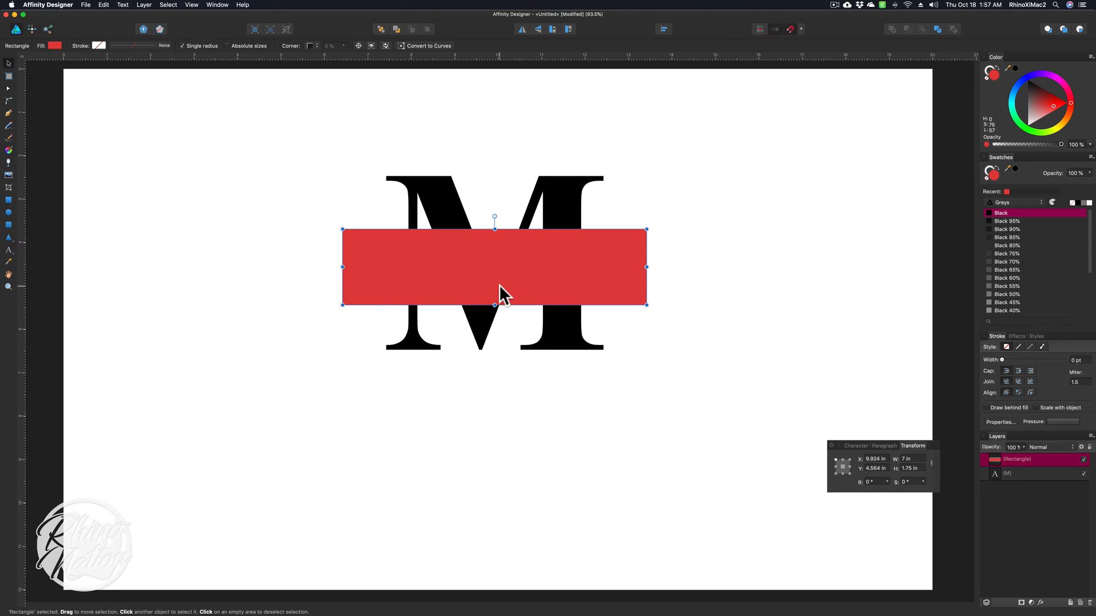
# Try selecting the rectangle and the M together with full and partial selection marquees.
pyautogui.moveTo(283, 133); pyautogui.dragTo(708, 376)
pyautogui.click(399, 368)
pyautogui.moveTo(287, 140); pyautogui.dragTo(707, 388)
pyautogui.click(616, 406)
pyautogui.moveTo(306, 141); pyautogui.dragTo(698, 379)
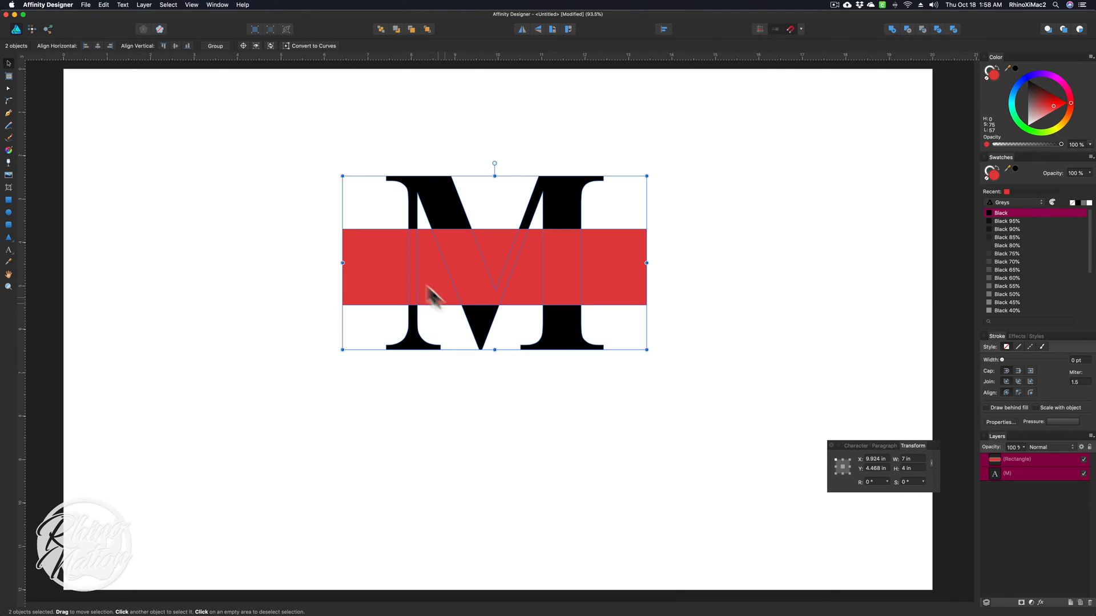
pyautogui.click(86, 5)
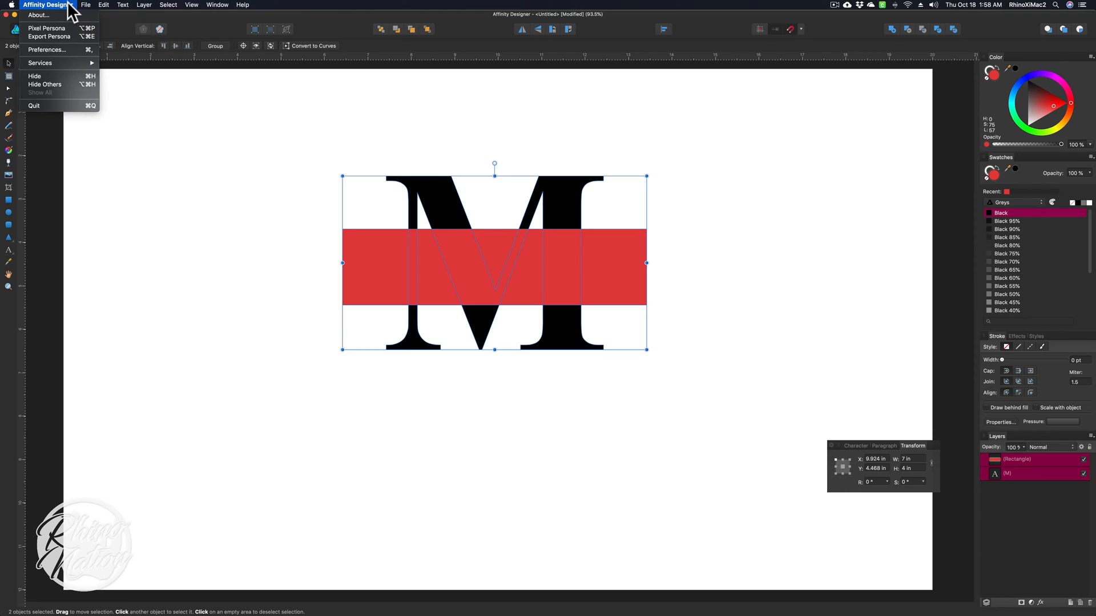
pyautogui.click(69, 6)
pyautogui.click(330, 406)
pyautogui.moveTo(300, 394); pyautogui.dragTo(429, 285)
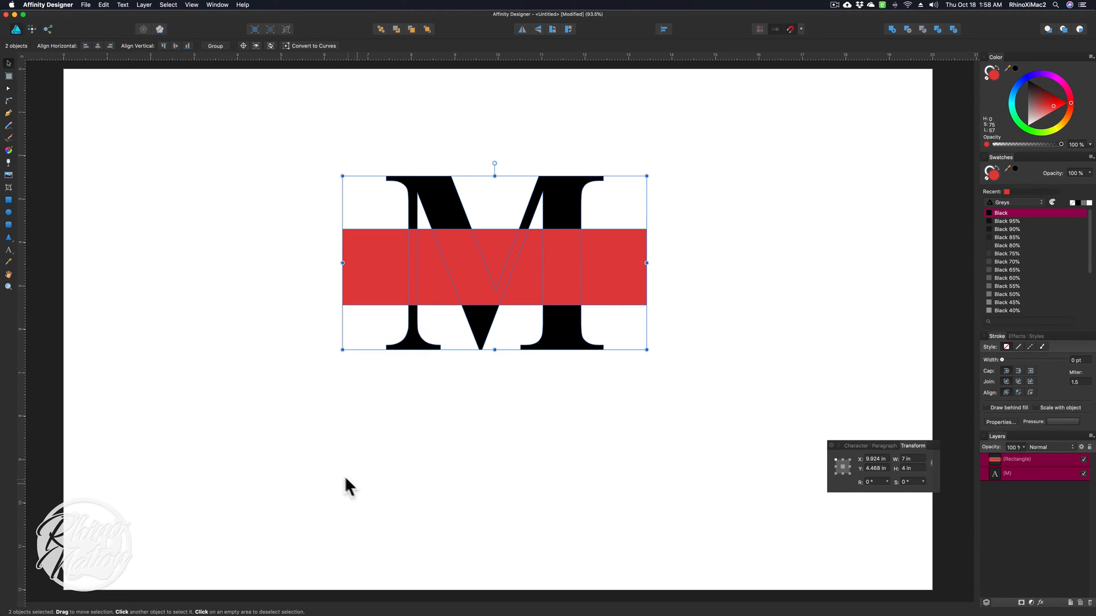
pyautogui.moveTo(248, 412); pyautogui.dragTo(752, 134)
pyautogui.click(754, 132)
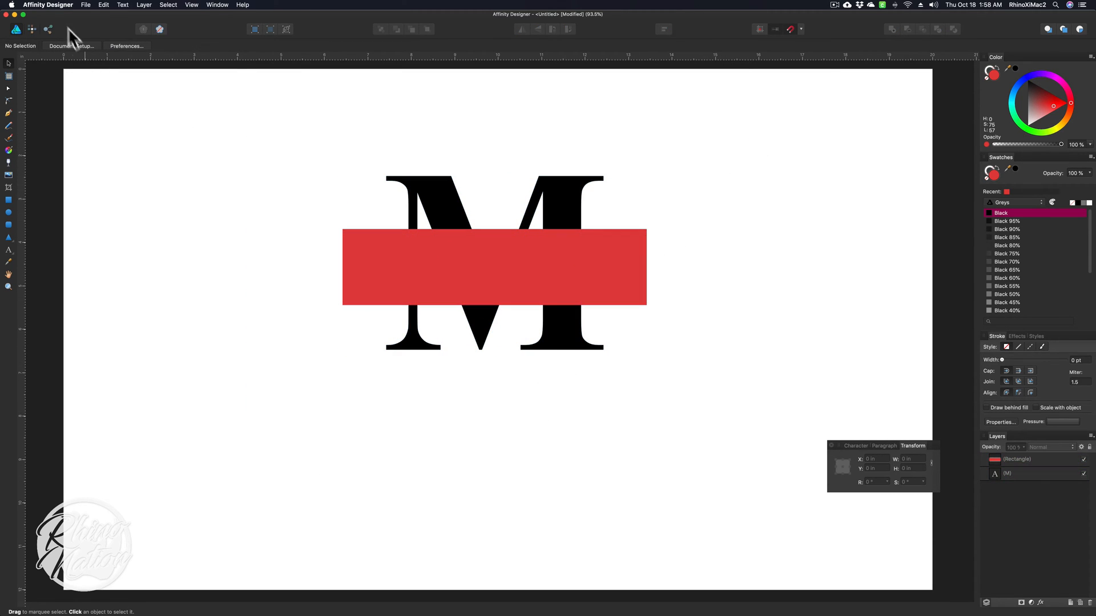
# Check the option for selecting objects that intersect the selection marquee in the Tools preferences.
pyautogui.click(53, 6)
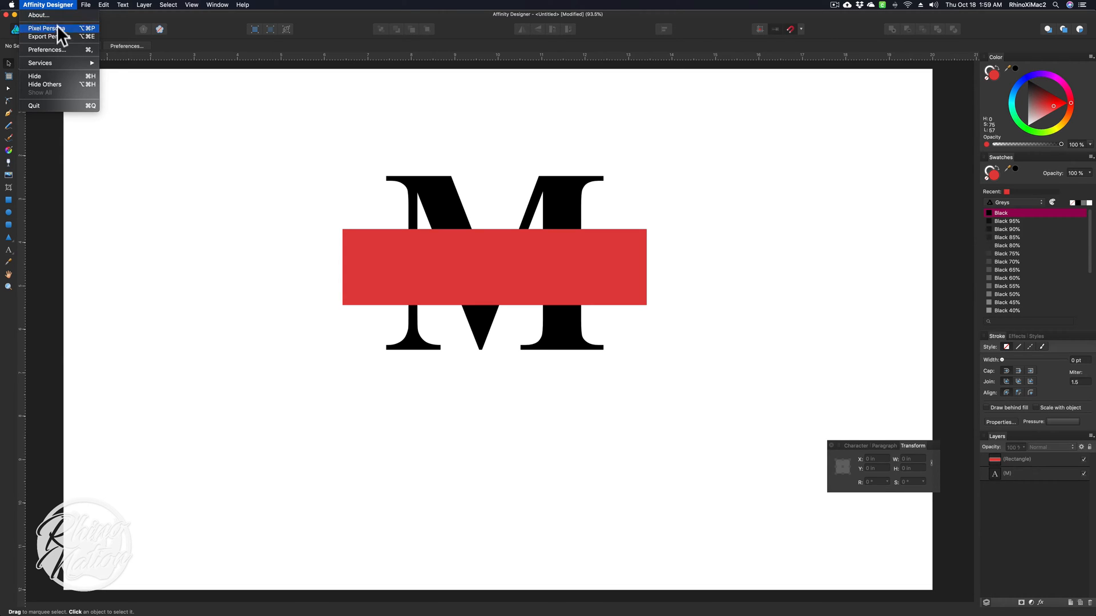
pyautogui.click(57, 49)
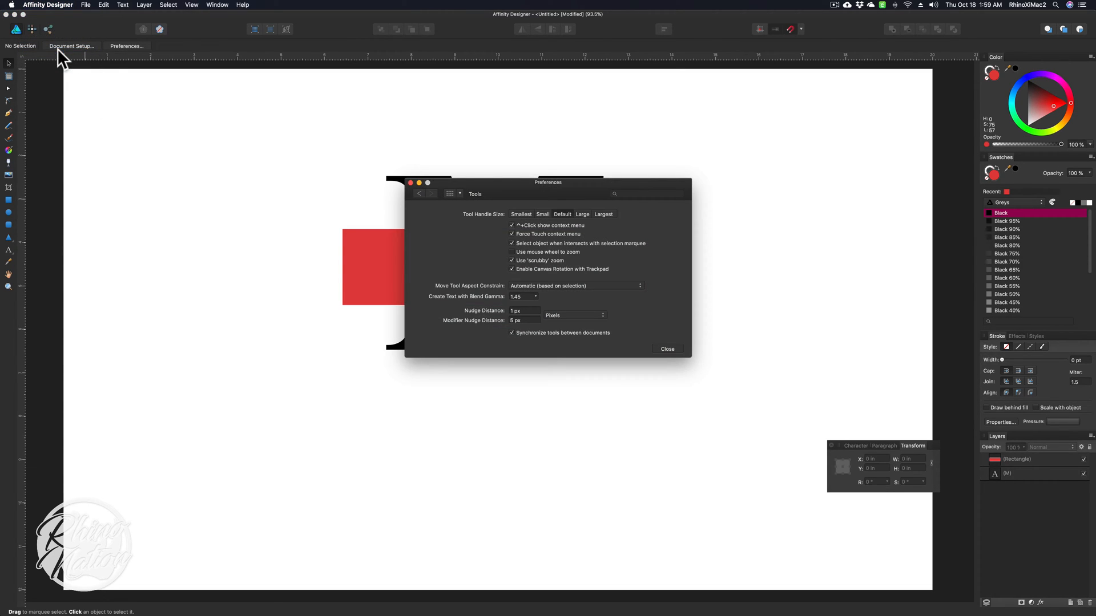
pyautogui.click(450, 194)
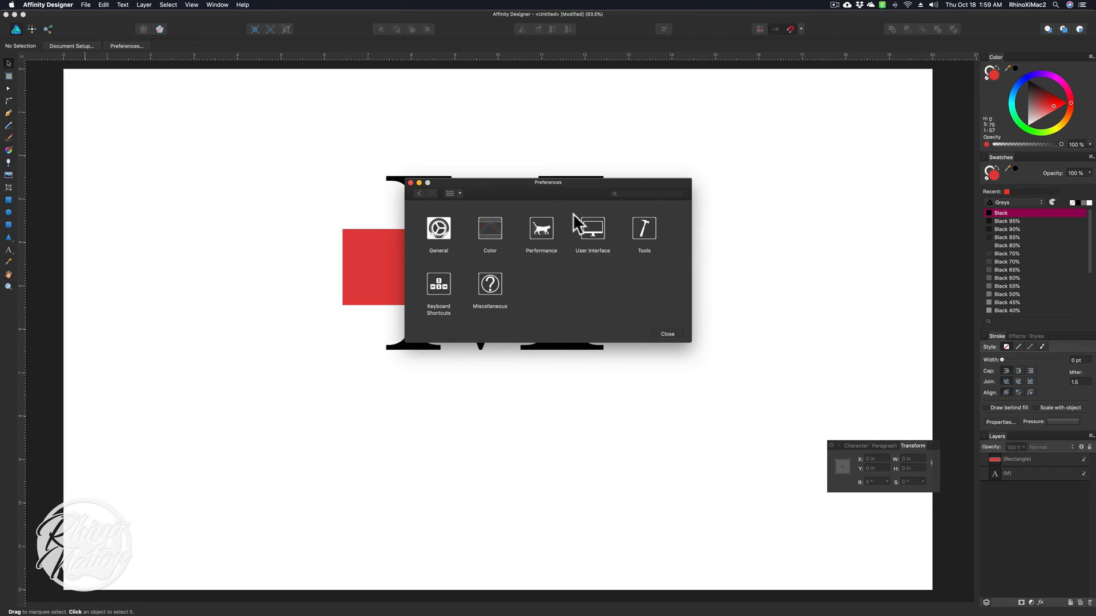
pyautogui.click(645, 225)
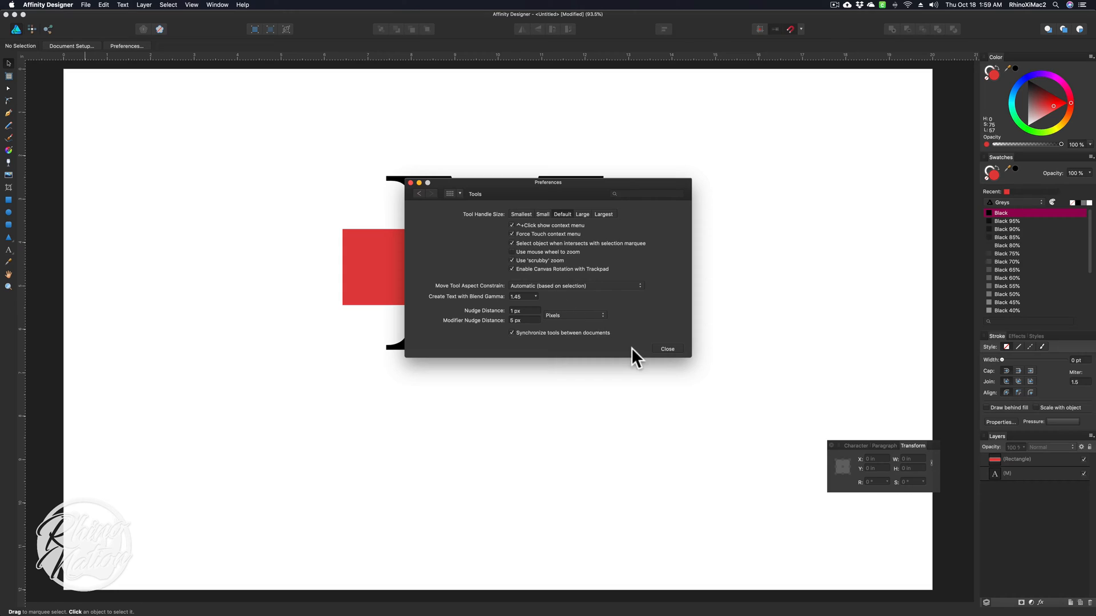
pyautogui.click(667, 349)
# Select the rectangle and the M together and centre-align them horizontally and vertically to the selection bounds.
pyautogui.moveTo(315, 379); pyautogui.dragTo(447, 265)
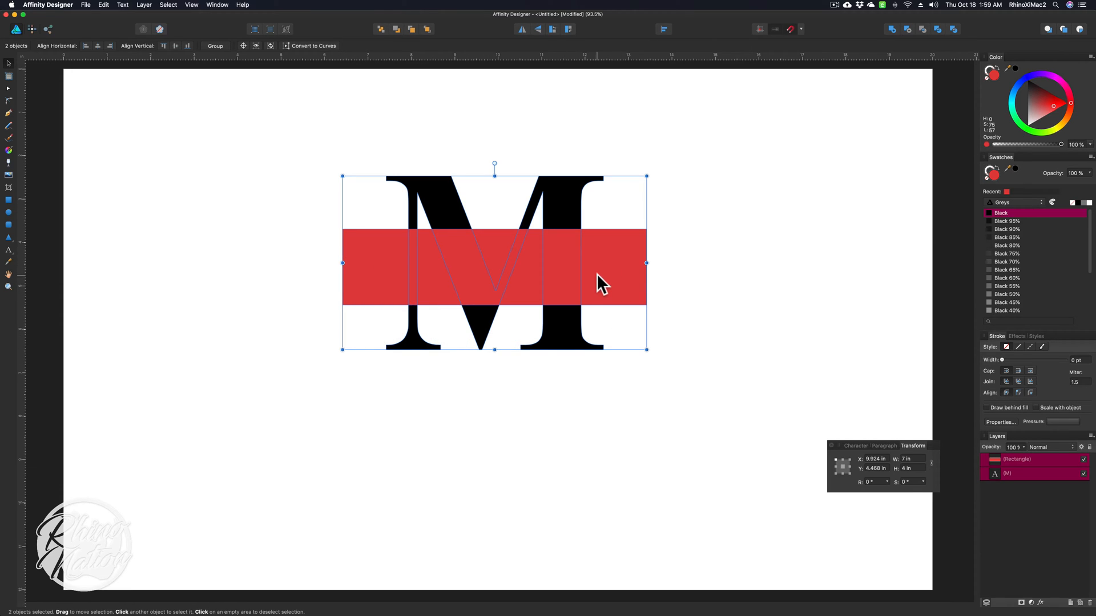
pyautogui.click(664, 30)
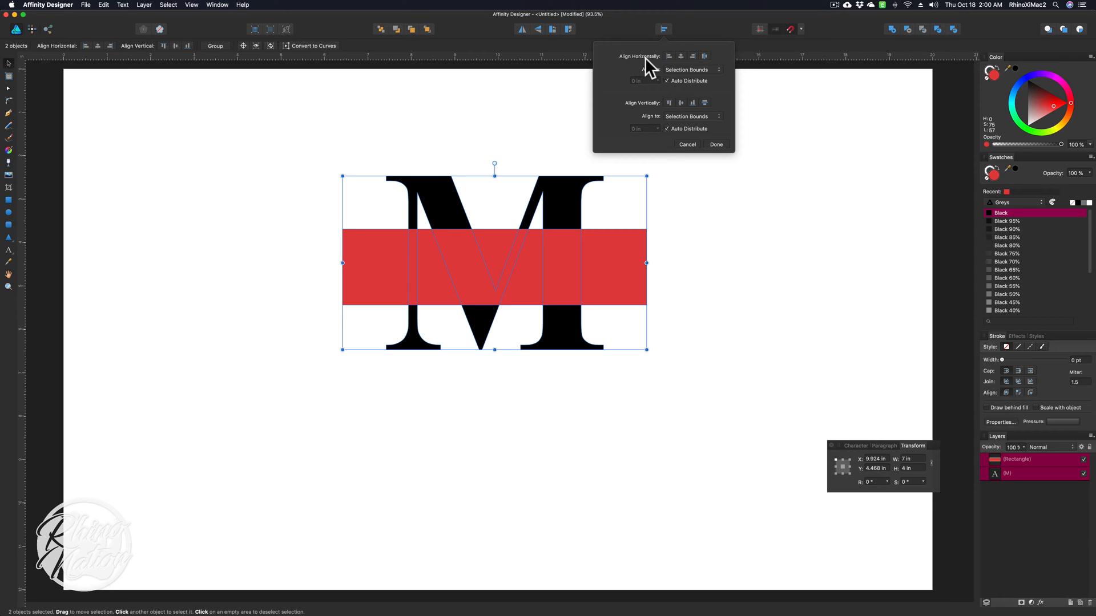
pyautogui.click(681, 56)
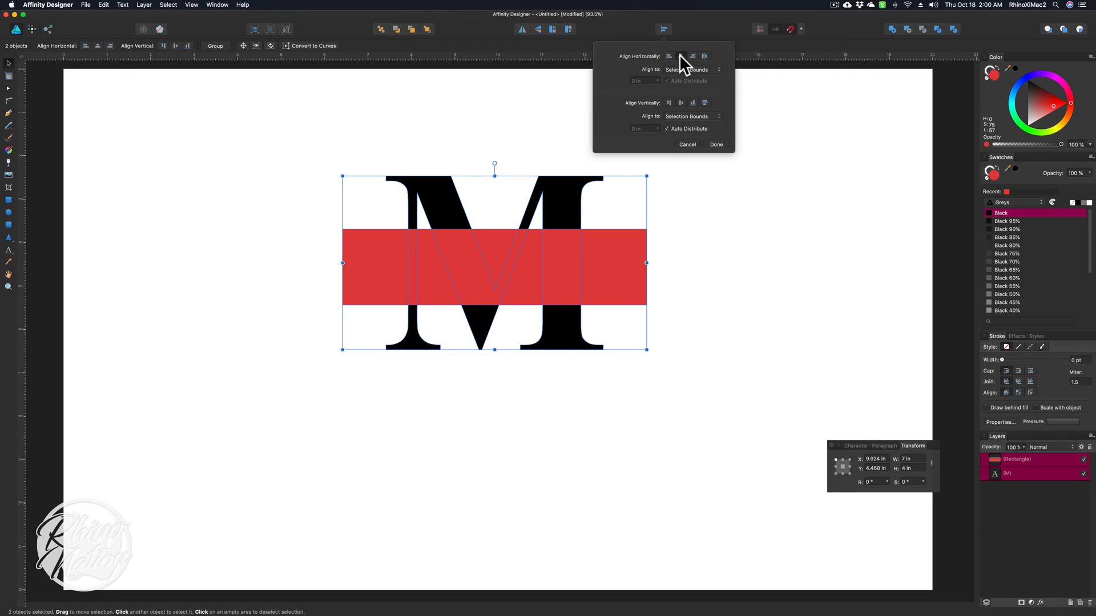
pyautogui.click(680, 102)
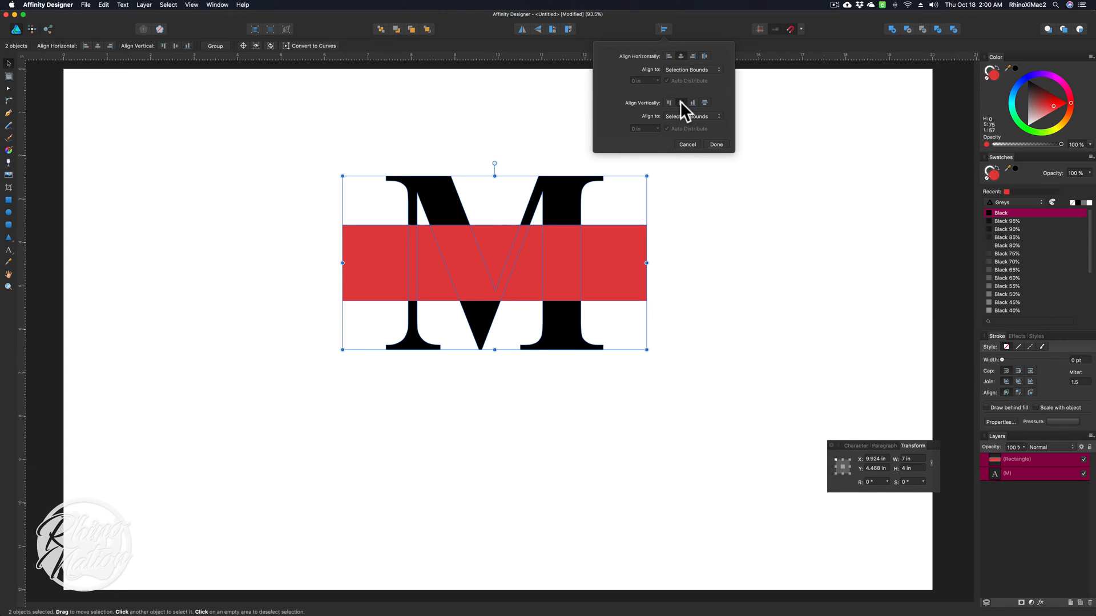
pyautogui.click(717, 144)
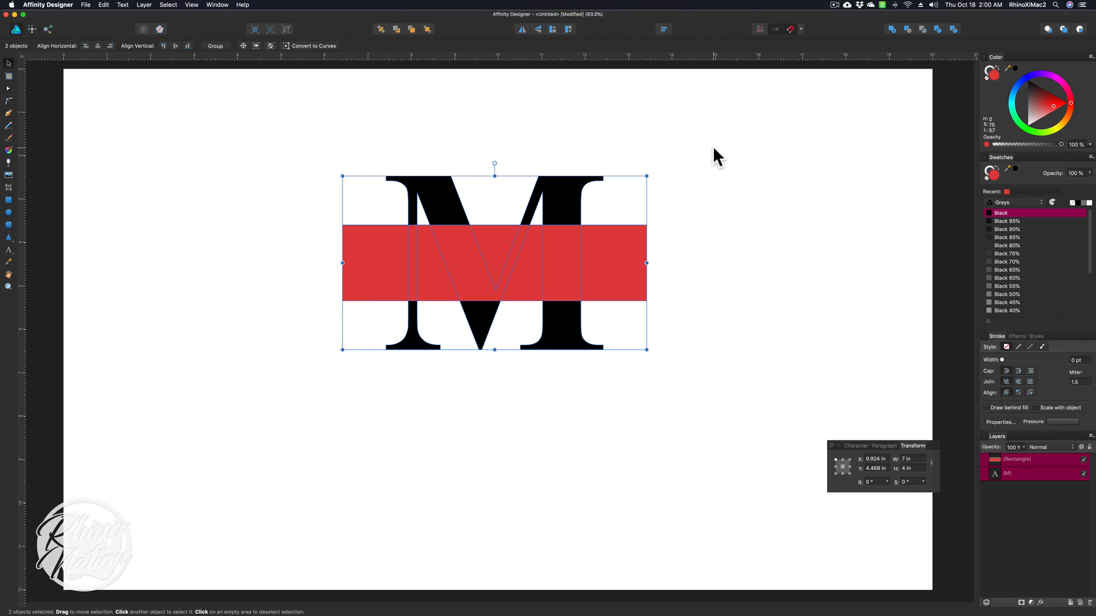
# Duplicate the red rectangle in place over the middle of the M.
pyautogui.click(714, 291)
pyautogui.click(491, 264)
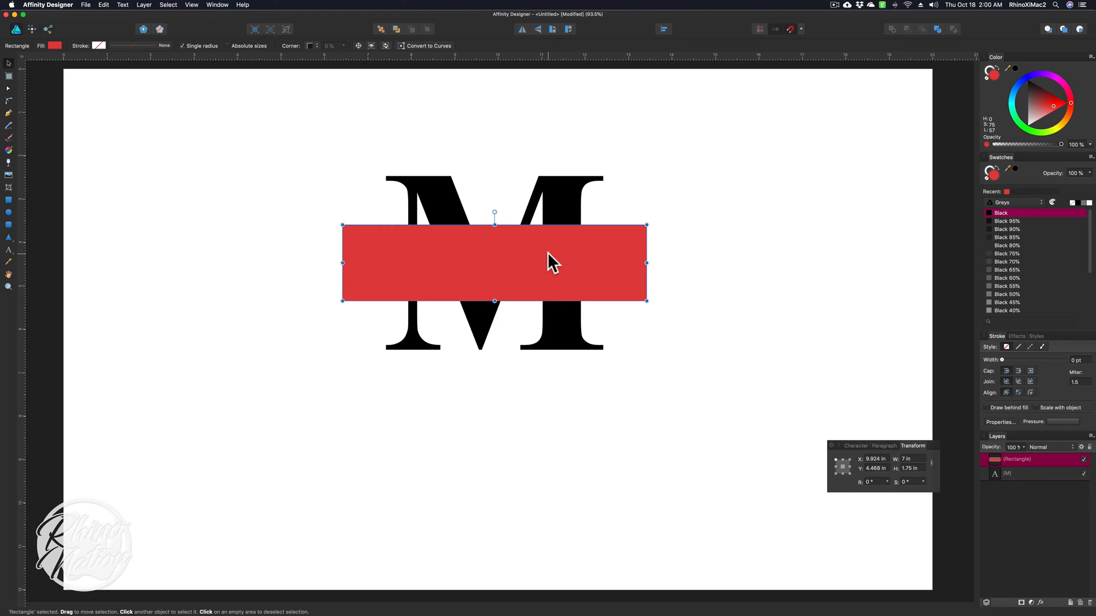
pyautogui.click(104, 5)
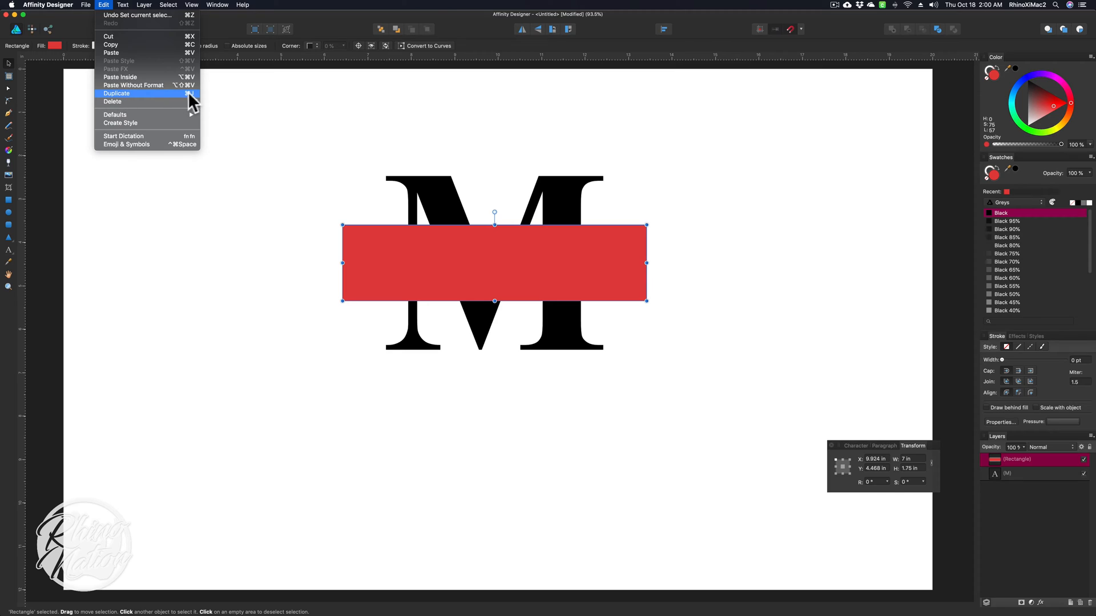
pyautogui.click(103, 94)
pyautogui.click(702, 386)
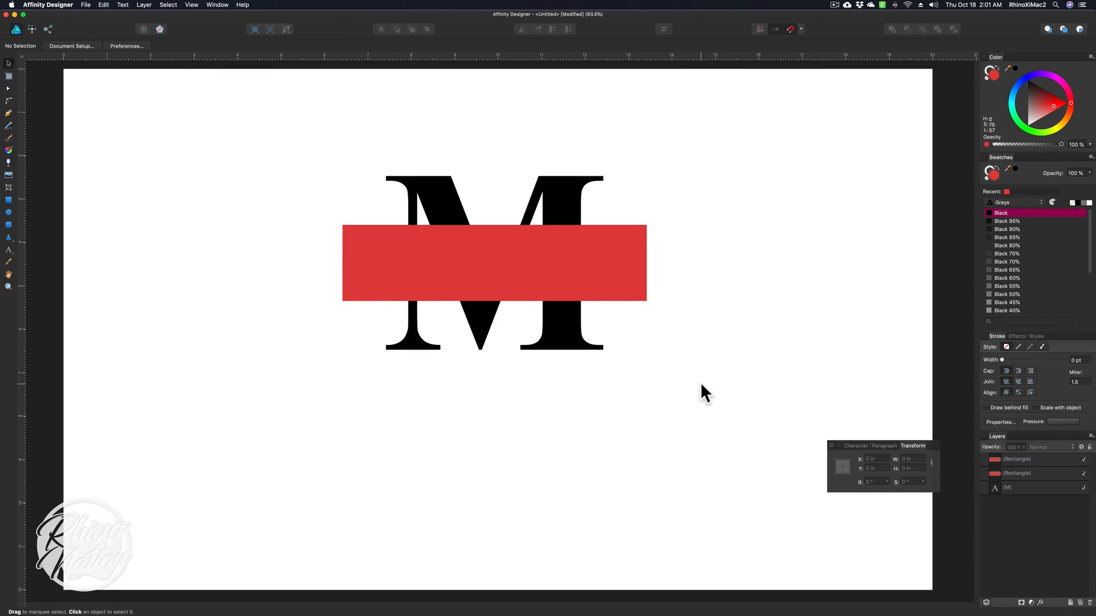
# Give the upper rectangle copy a purple fill of H 258, S 75, L 57.
pyautogui.click(613, 267)
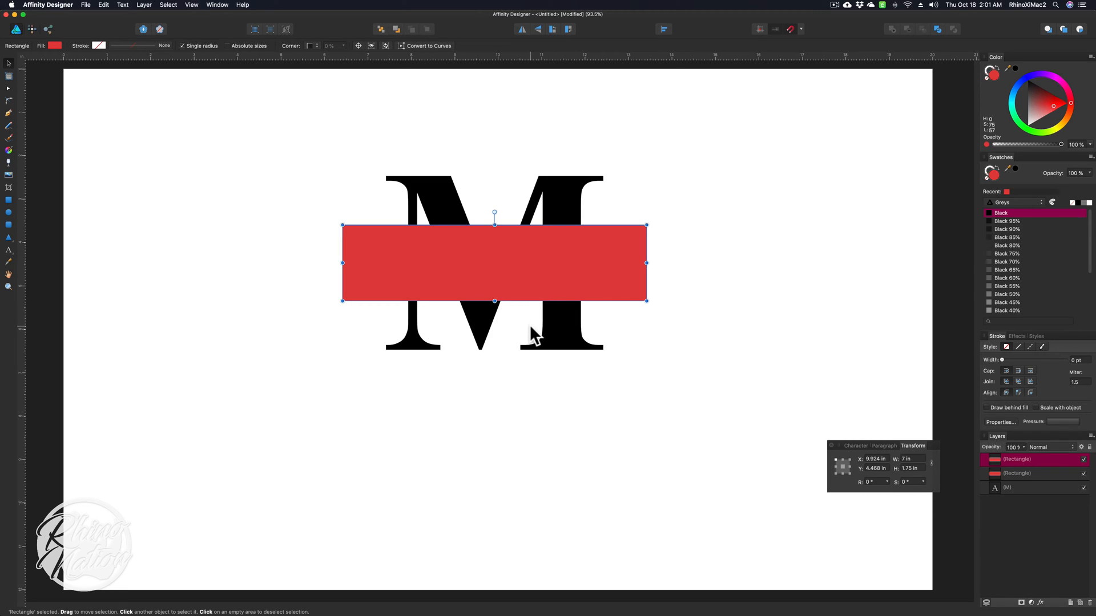
pyautogui.moveTo(1071, 104); pyautogui.dragTo(1036, 79)
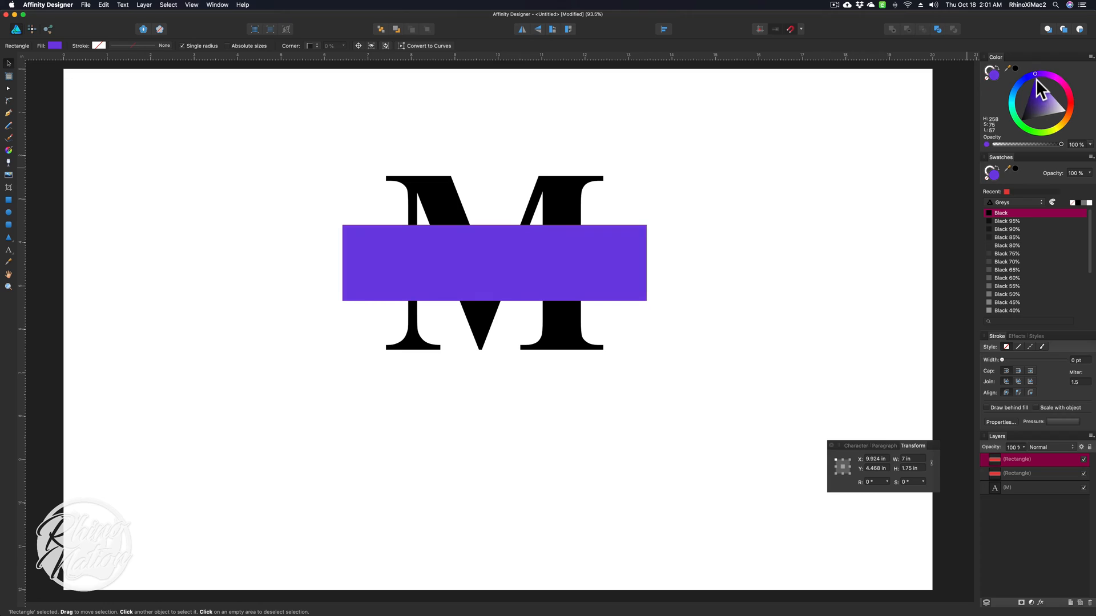
pyautogui.click(902, 190)
pyautogui.click(570, 276)
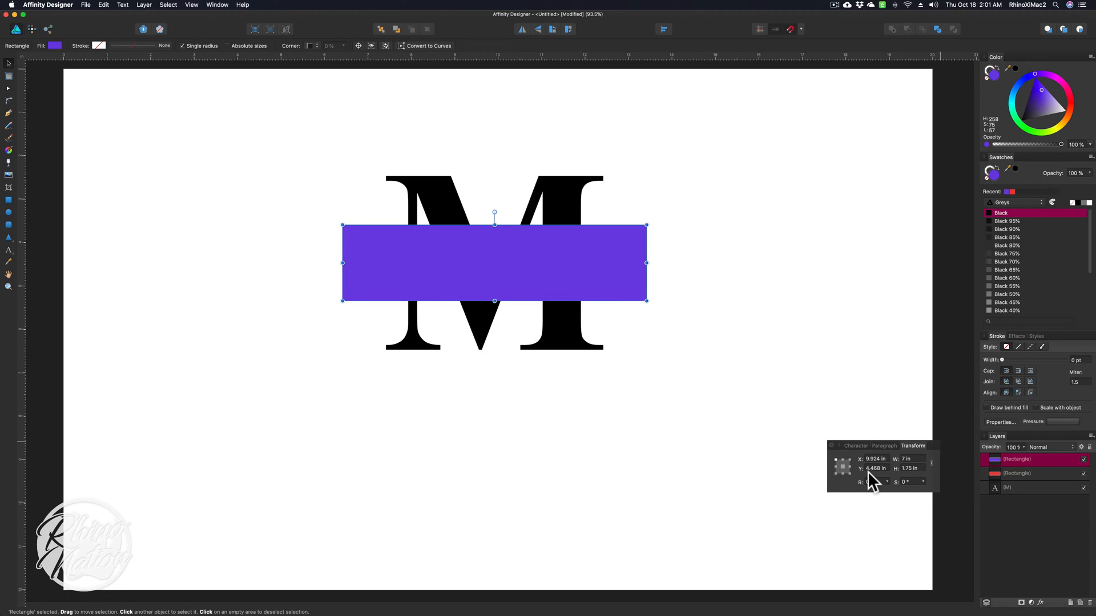
# Try setting the purple rectangle's height to 1.5 in from its top-left anchor point, and undo it.
pyautogui.click(920, 468)
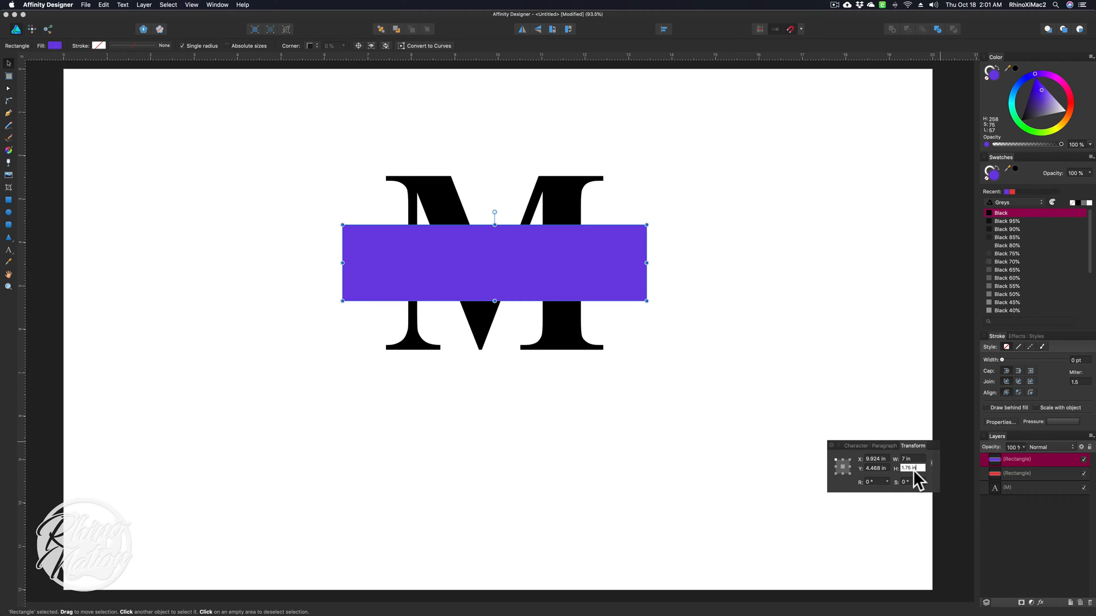
pyautogui.click(834, 460)
pyautogui.click(834, 458)
pyautogui.tripleClick(918, 468)
pyautogui.write('1.5')
pyautogui.press('Return')
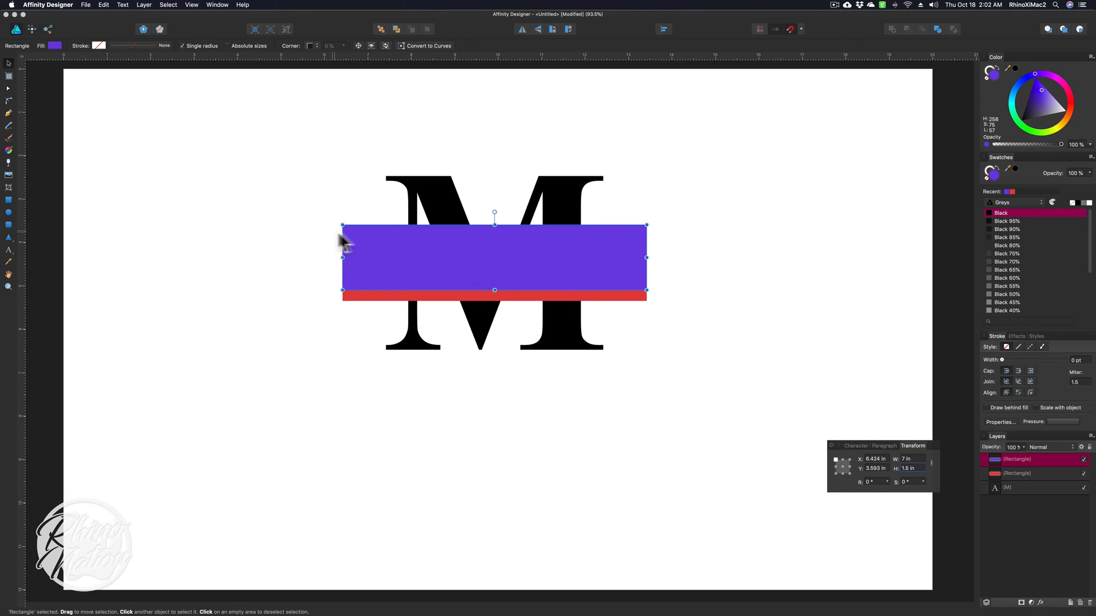
pyautogui.press('super+z')
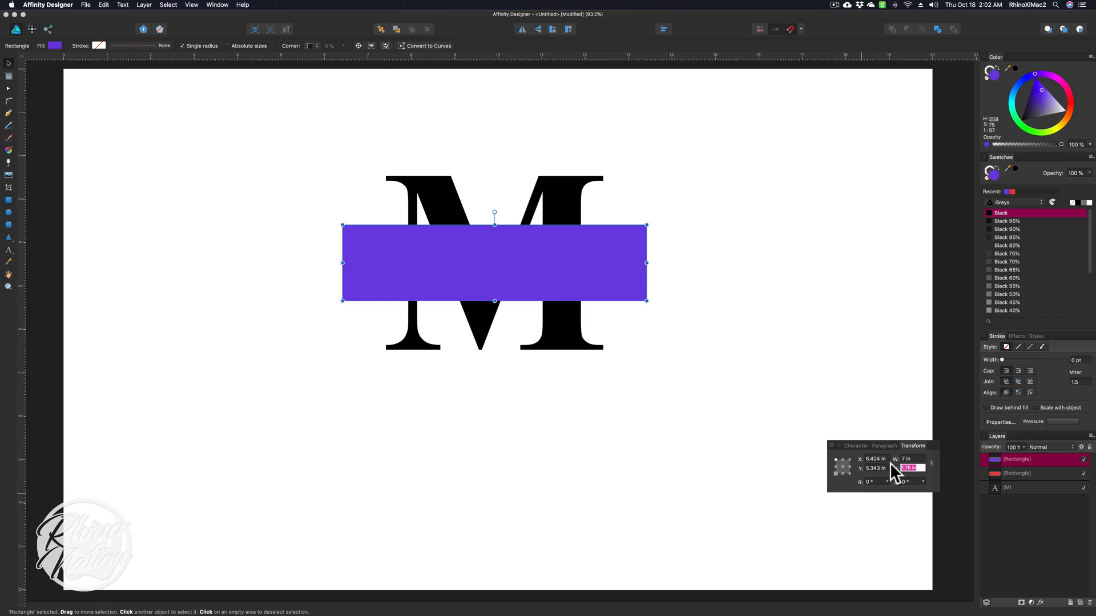
# Try setting the purple rectangle's height to 1.5 in from its bottom-left anchor point, and undo it.
pyautogui.write('1.5')
pyautogui.press('Return')
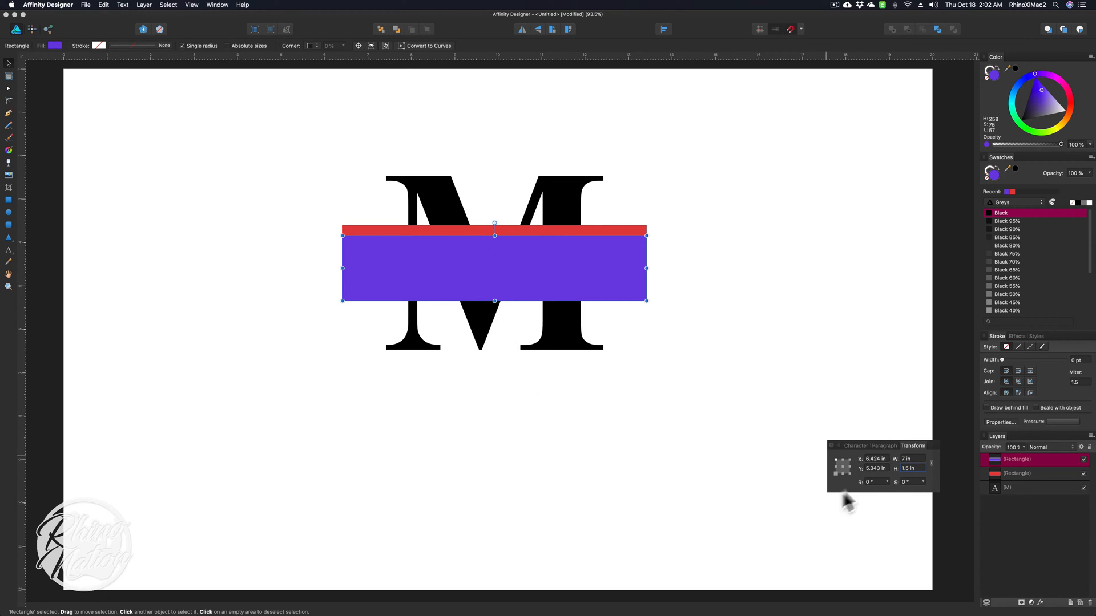
pyautogui.press('super+z')
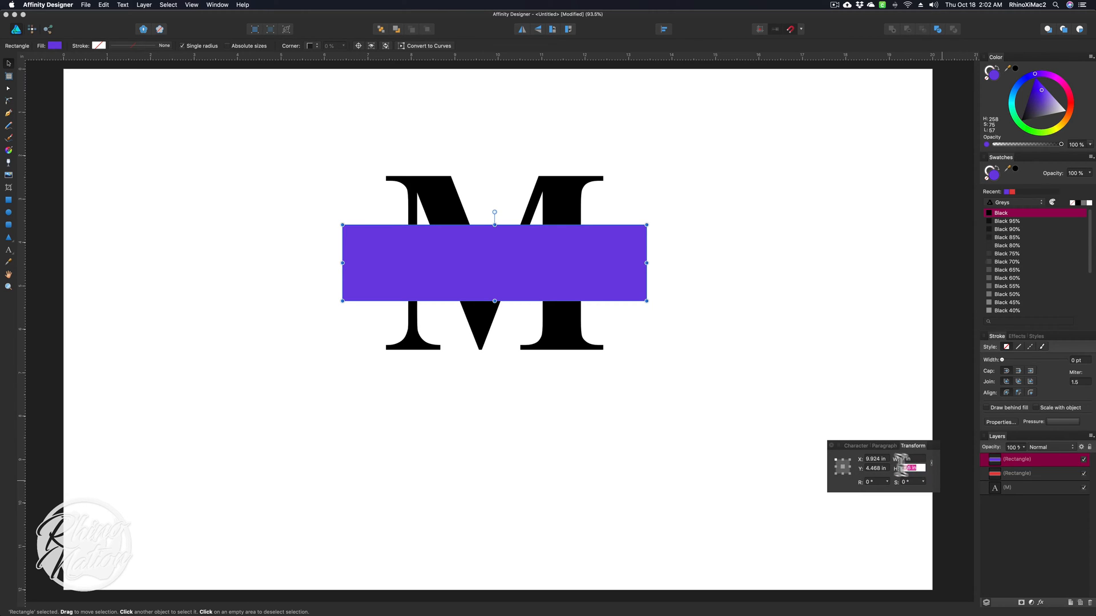
# Try a height of 1.5 in for the purple rectangle from its centre anchor, undo it and reselect the rectangle.
pyautogui.write('1.5')
pyautogui.press('Return')
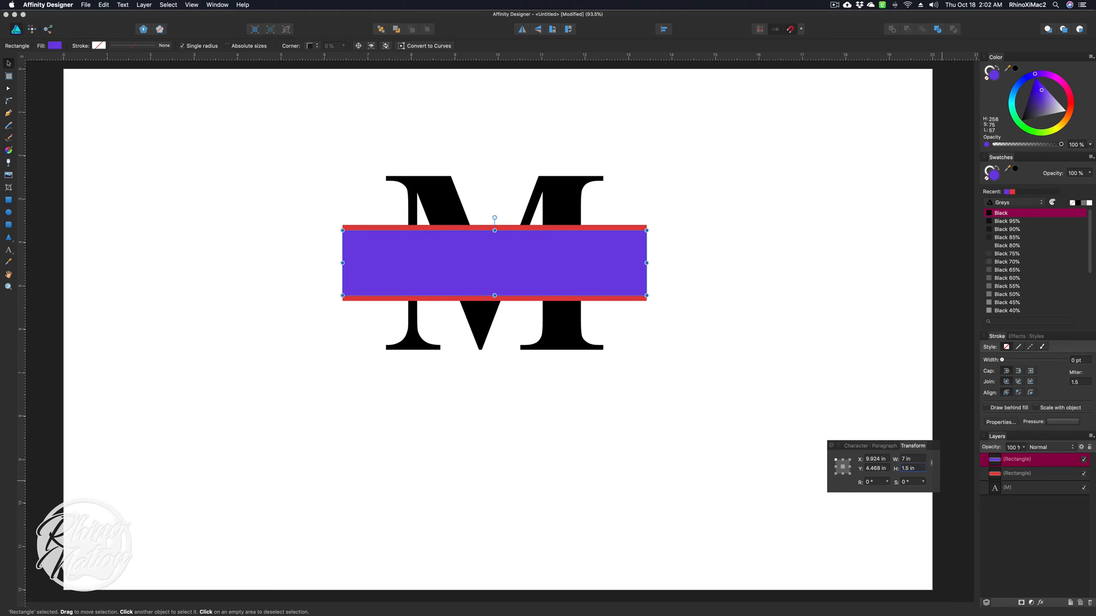
pyautogui.press('super+z')
pyautogui.click(759, 399)
pyautogui.click(604, 276)
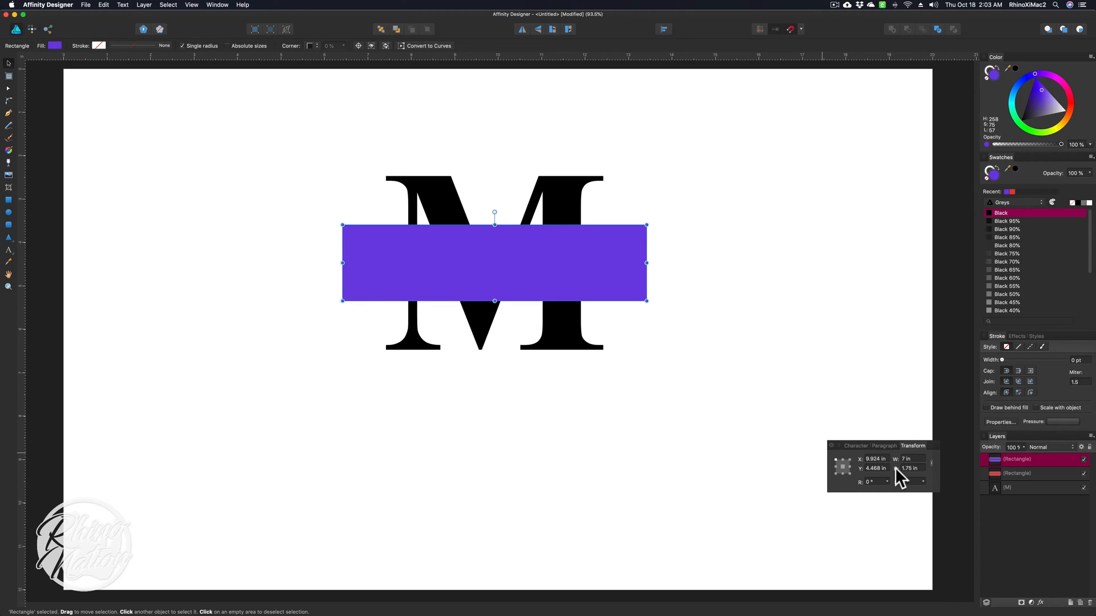
# Reduce the purple rectangle's height by 0.25 in about its centre, using a subtraction in the height value.
pyautogui.click(920, 468)
pyautogui.write('-.25')
pyautogui.press('Return')
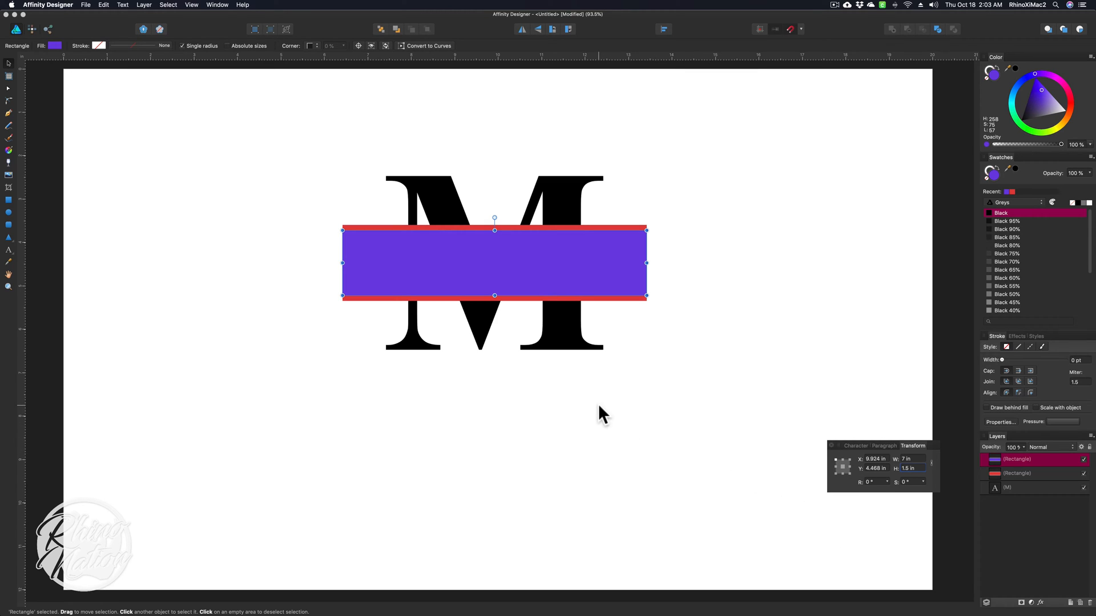
# Copy the purple rectangle below the M and test height expressions on it, adding 0.5 in and multiplying by 3.
pyautogui.moveTo(494, 277); pyautogui.dragTo(589, 487)
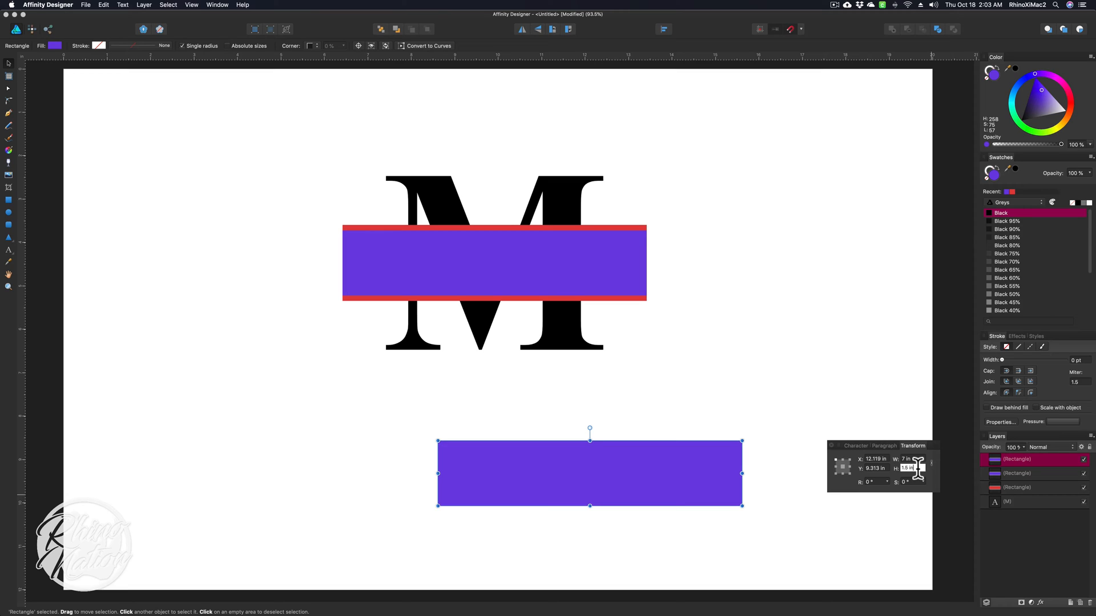
pyautogui.write('+.5')
pyautogui.press('Return')
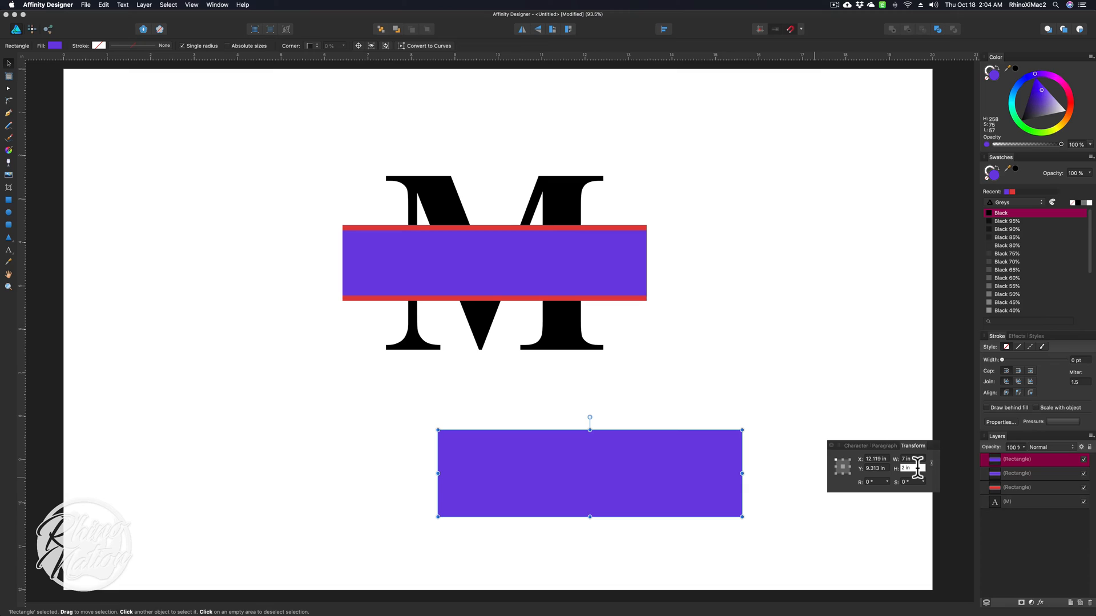
pyautogui.write('*')
pyautogui.press('Return')
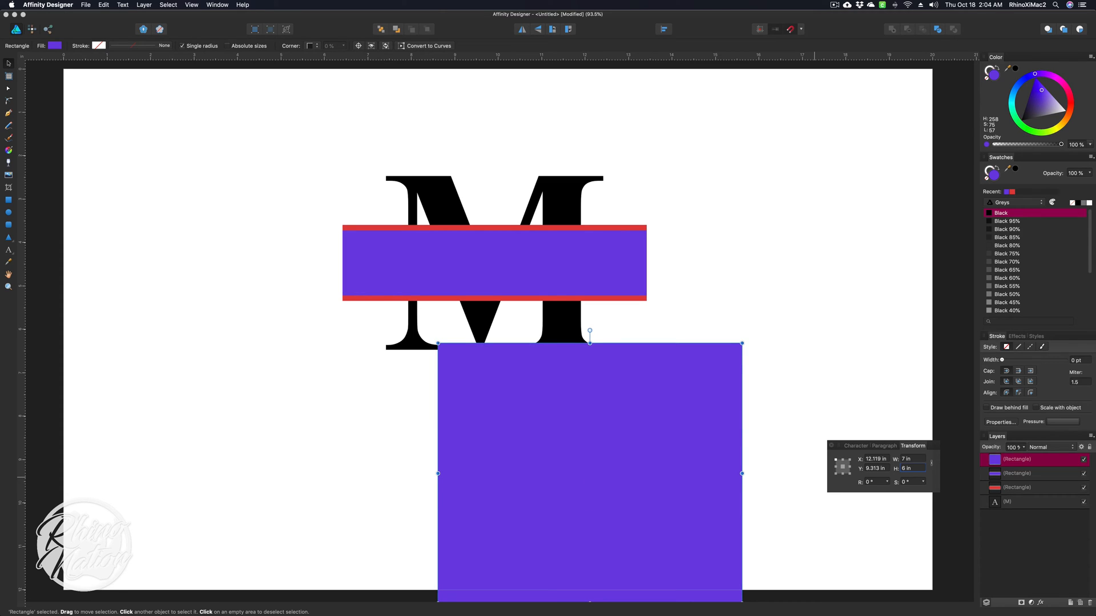
# Divide the test rectangle's height by 3 and delete that rectangle.
pyautogui.moveTo(626, 440); pyautogui.dragTo(667, 415)
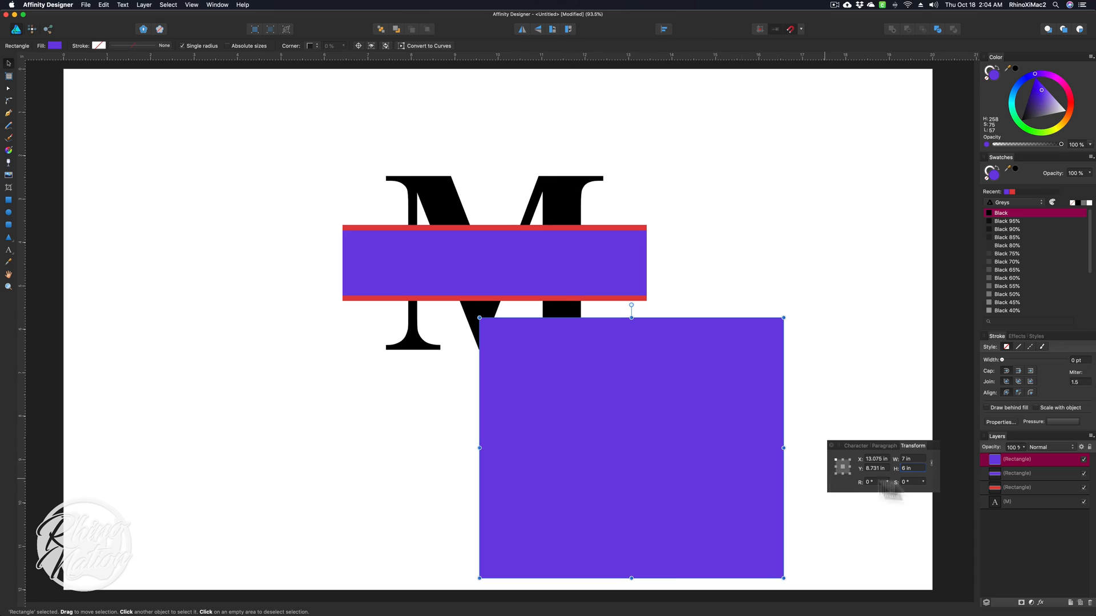
pyautogui.click(913, 468)
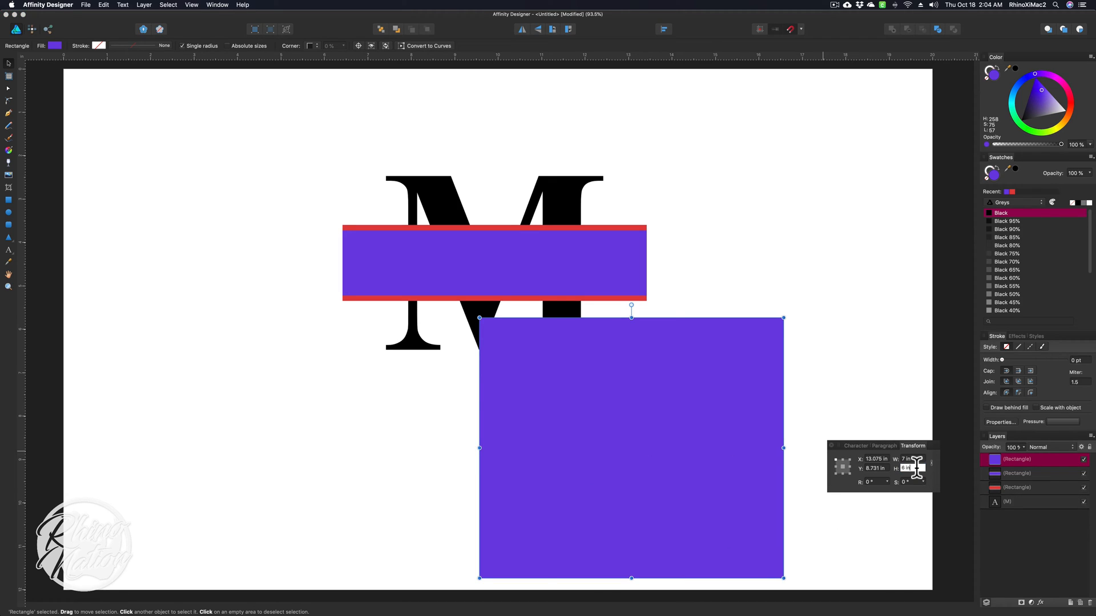
pyautogui.write('/3')
pyautogui.press('Return')
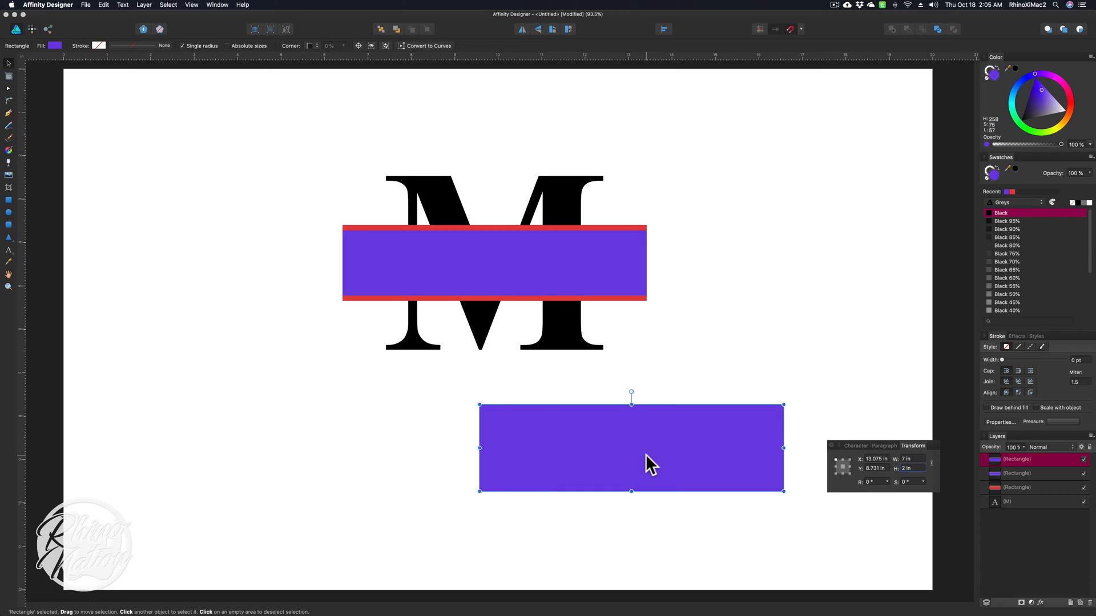
pyautogui.press('Delete')
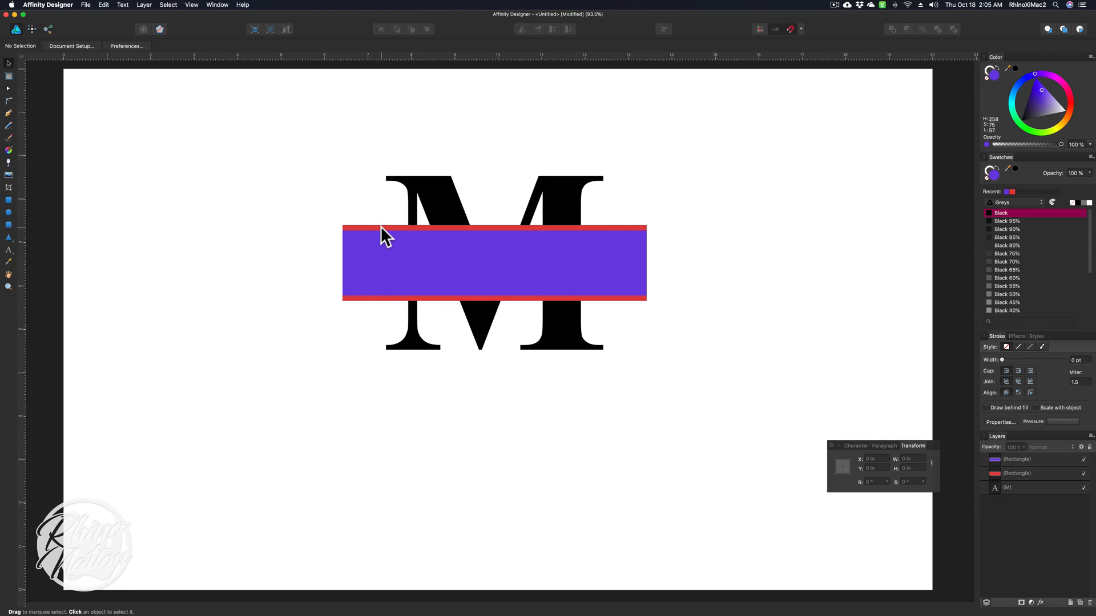
# Try selecting the M and the red rectangle together on the canvas, and clear the selection.
pyautogui.click(420, 193)
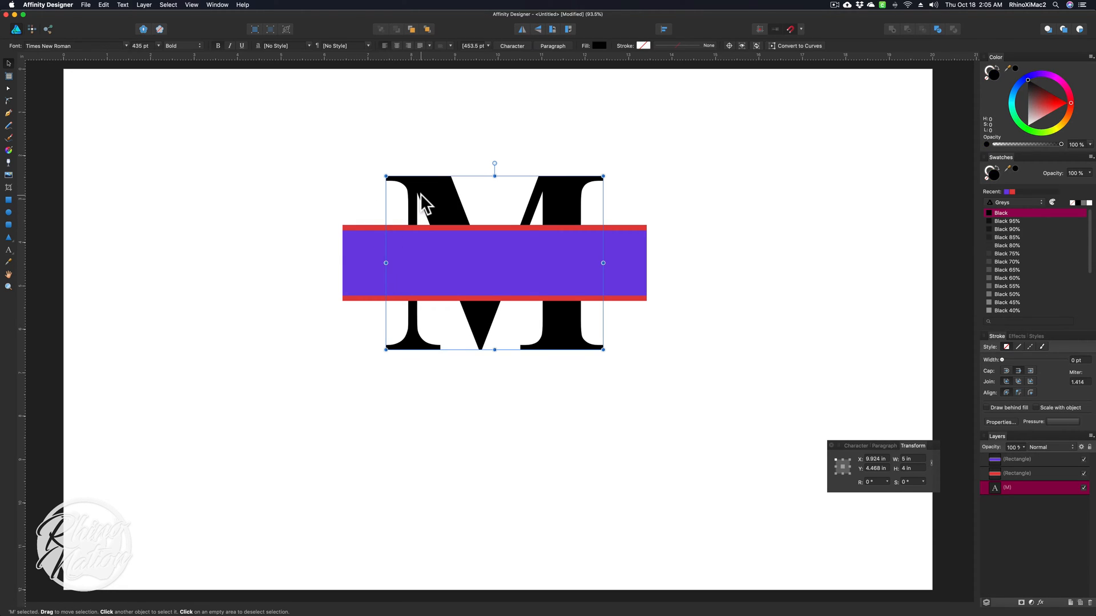
pyautogui.keyDown('shift'); pyautogui.click(362, 226); pyautogui.keyUp('shift')
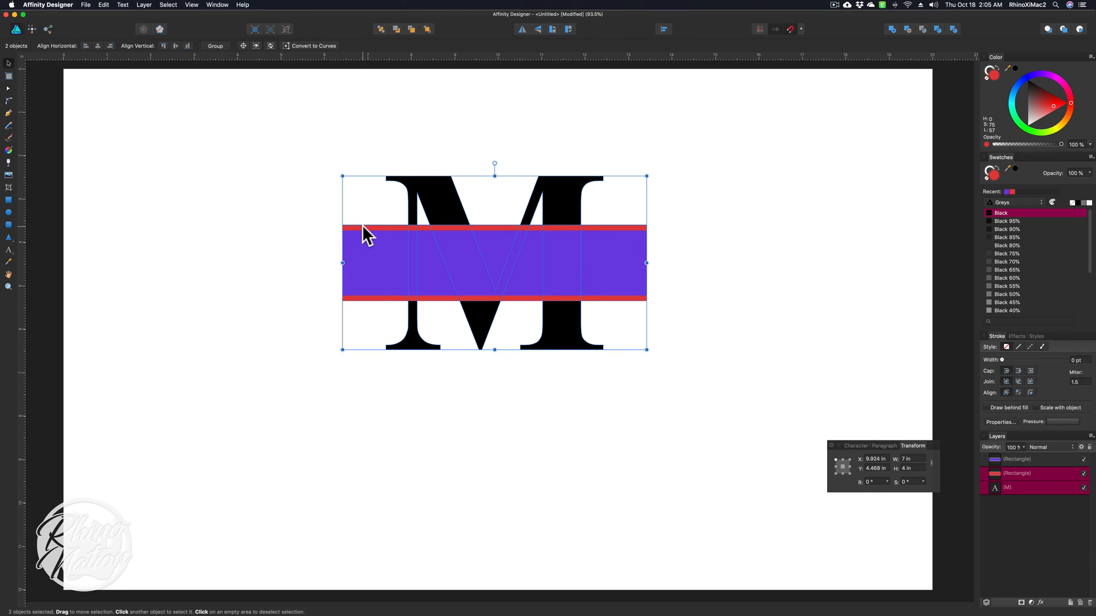
pyautogui.press('super+d')
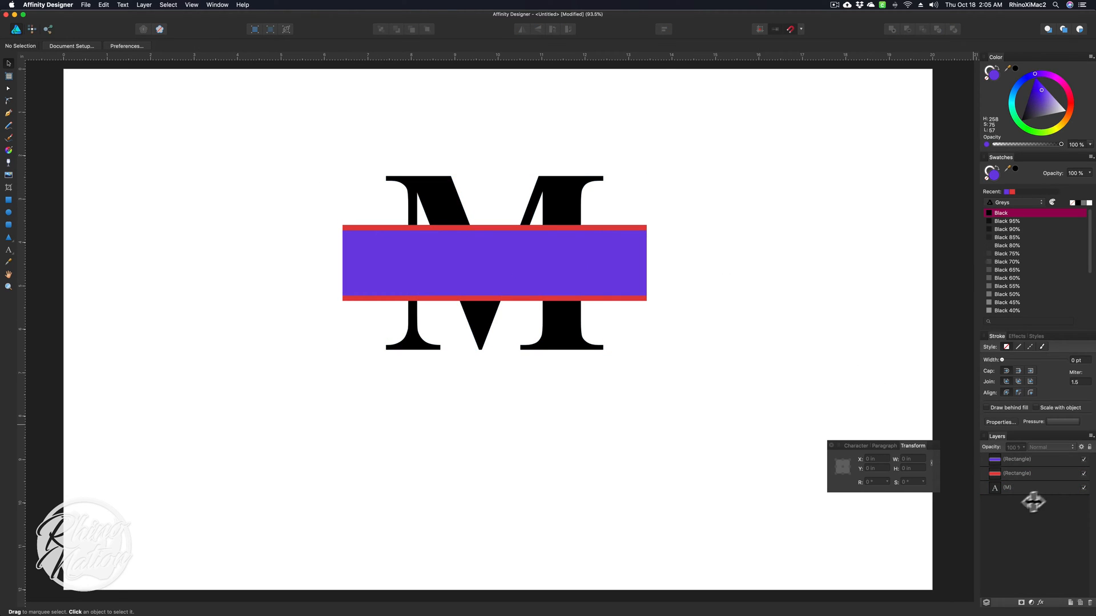
# Select the M and the red rectangle layers and merge them into one shape with the Add operation.
pyautogui.click(1013, 489)
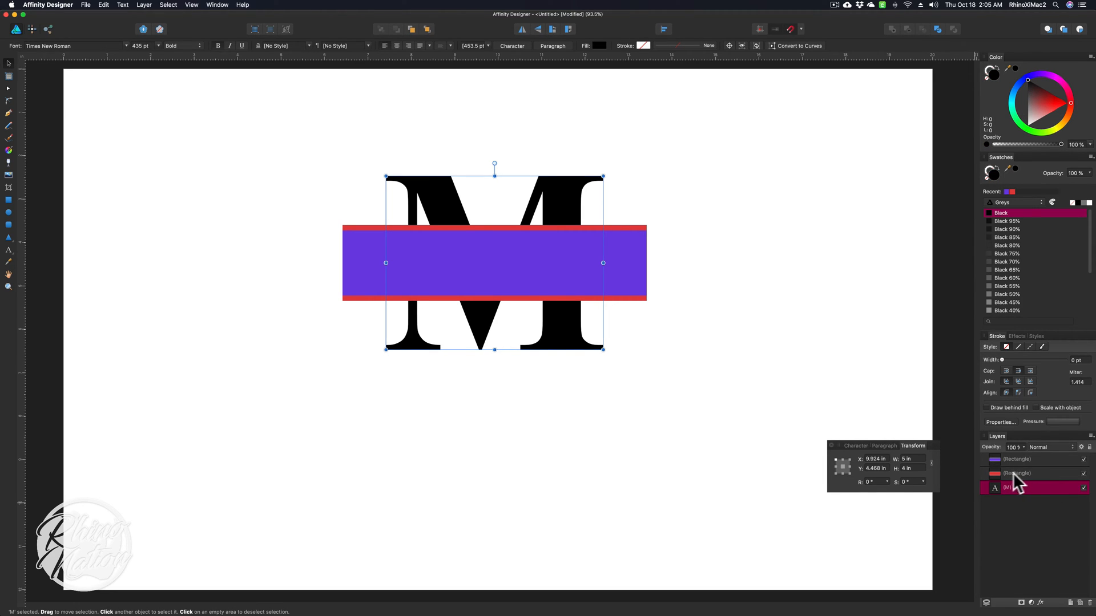
pyautogui.keyDown('shift'); pyautogui.click(1016, 474); pyautogui.keyUp('shift')
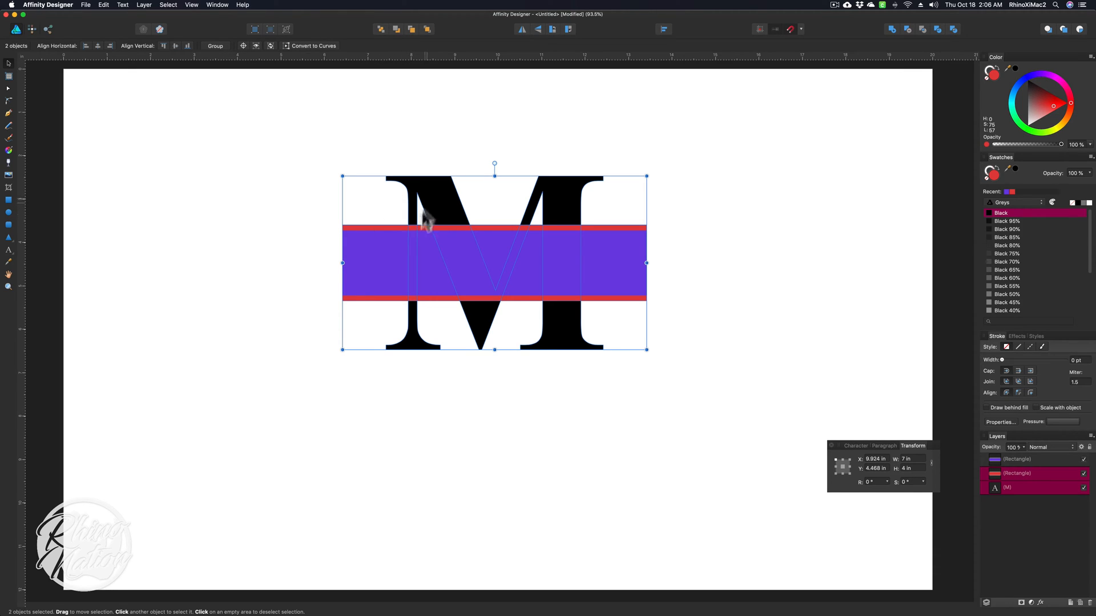
pyautogui.click(891, 27)
pyautogui.moveTo(577, 224); pyautogui.dragTo(557, 359)
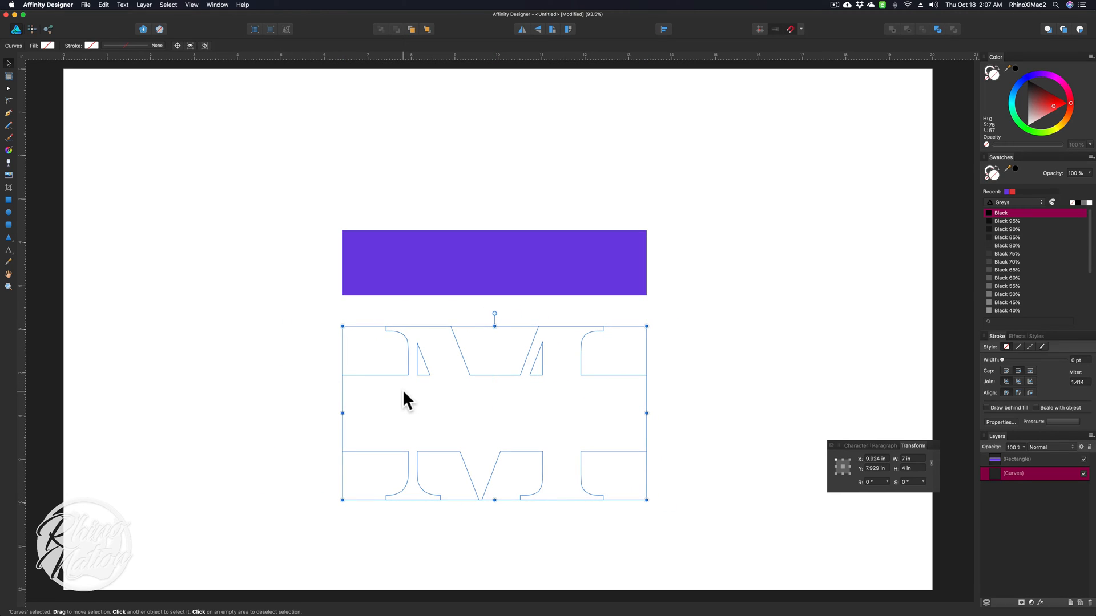
pyautogui.press('super+z')
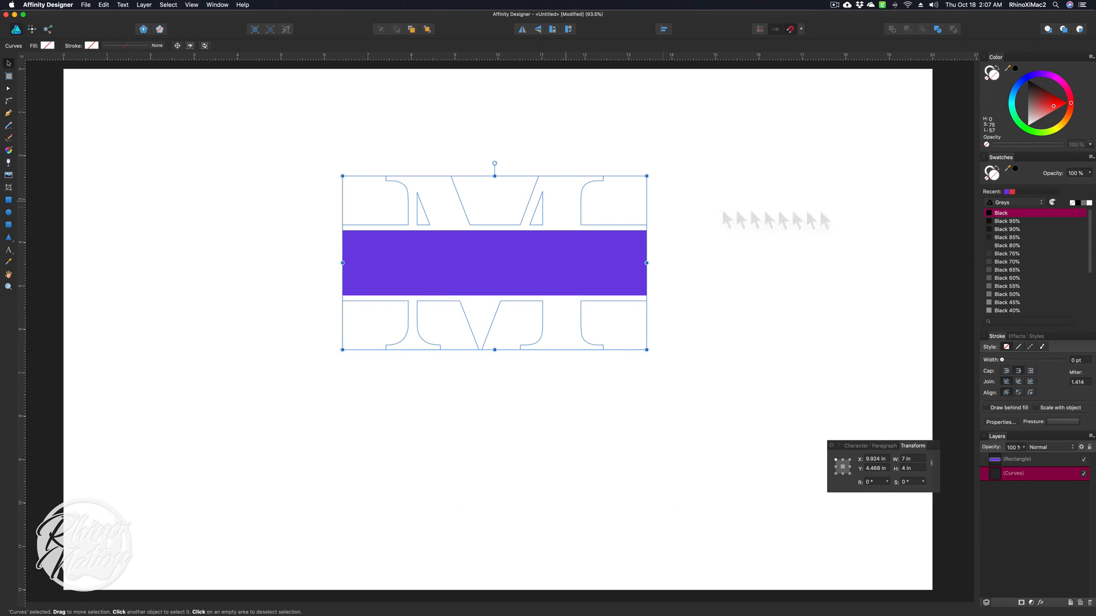
# Fill the merged M shape with orange, H 16, S 75, L 57, and deselect it.
pyautogui.click(1067, 111)
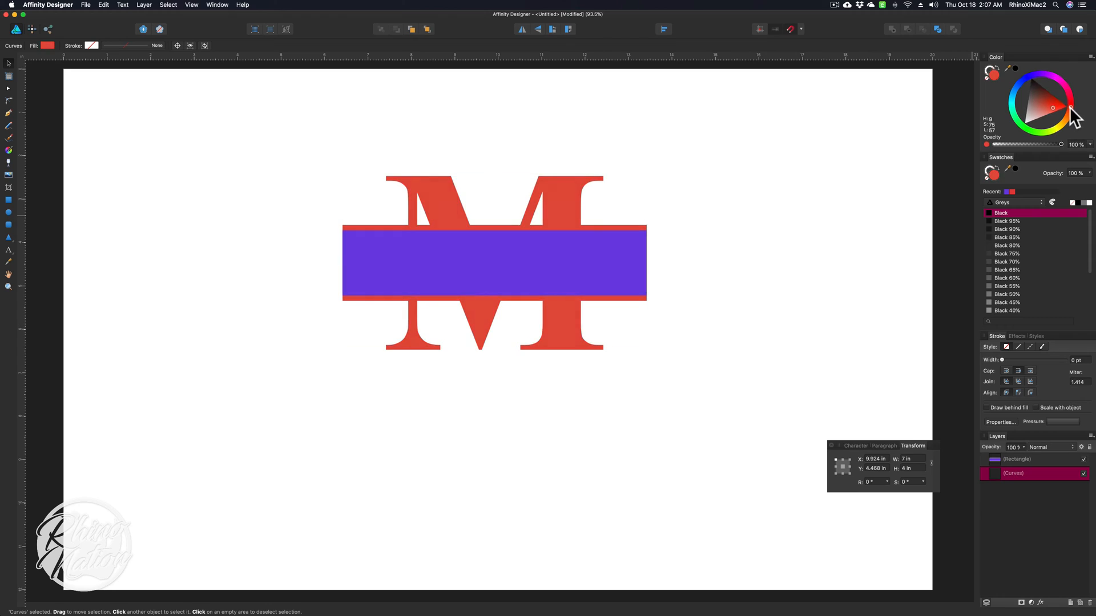
pyautogui.moveTo(1067, 111); pyautogui.dragTo(1068, 110)
pyautogui.press('super+d')
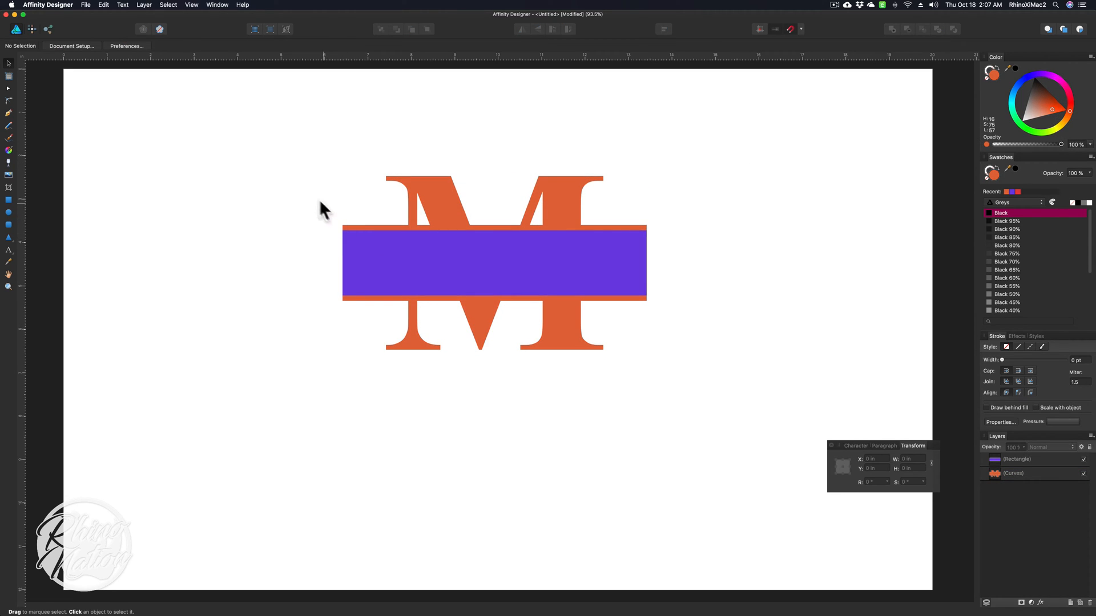
# Subtract the purple rectangle from the merged M shape to cut an open band across the middle.
pyautogui.moveTo(286, 169); pyautogui.dragTo(467, 279)
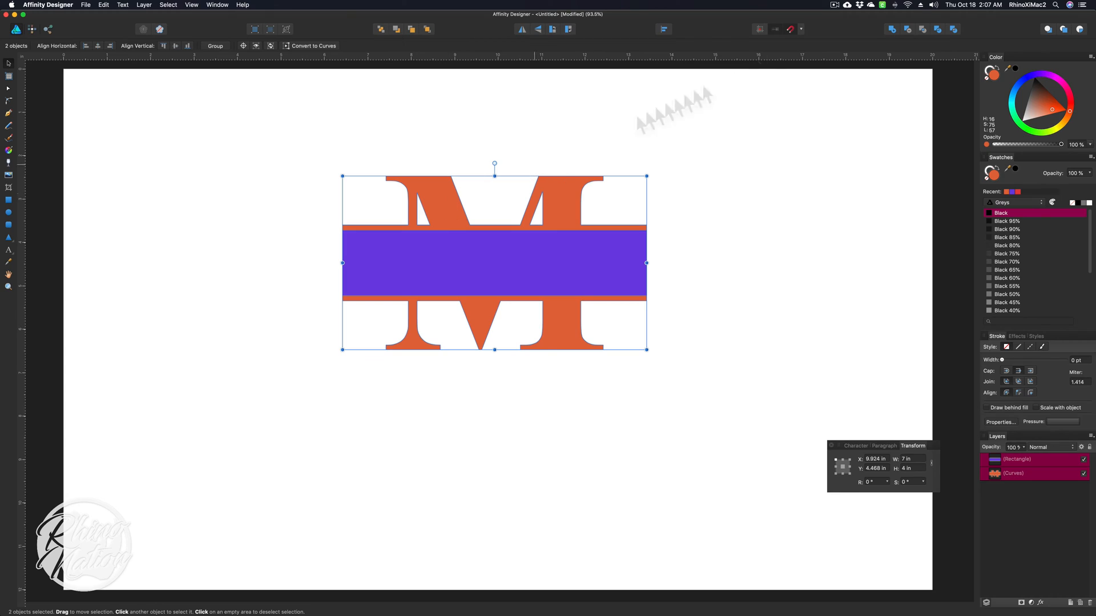
pyautogui.click(907, 29)
pyautogui.click(759, 194)
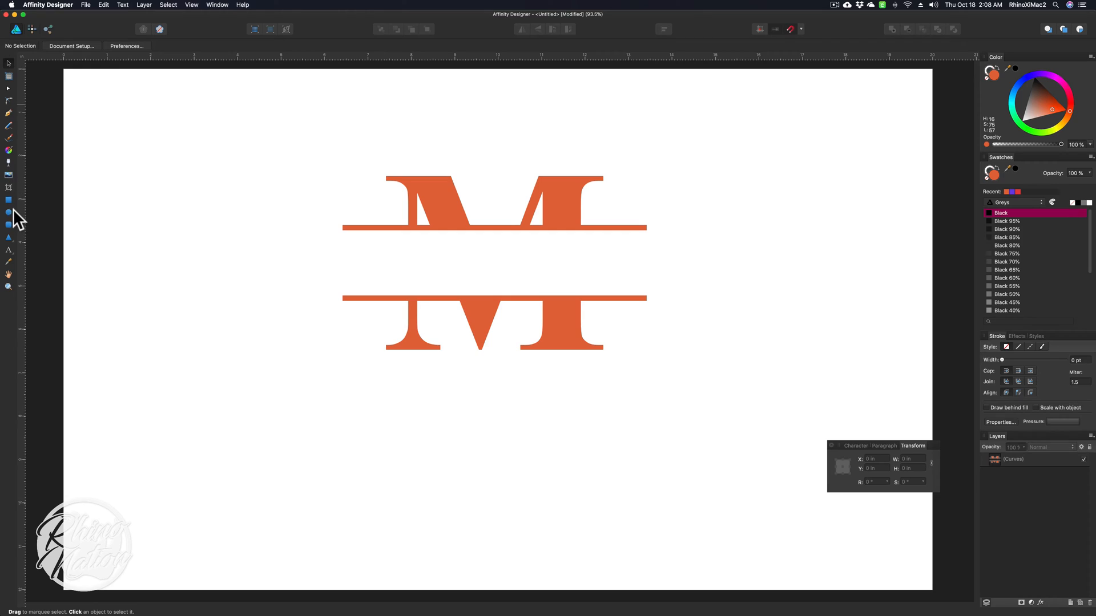
# Add the person's first name as 12 pt bold Times New Roman art text below the split M.
pyautogui.click(8, 248)
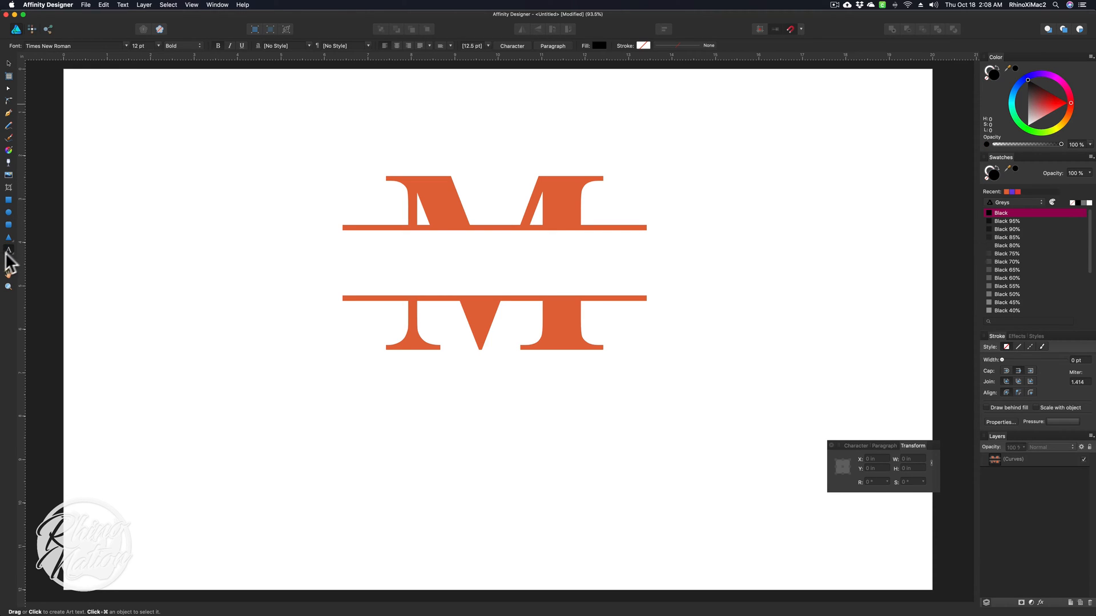
pyautogui.click(623, 429)
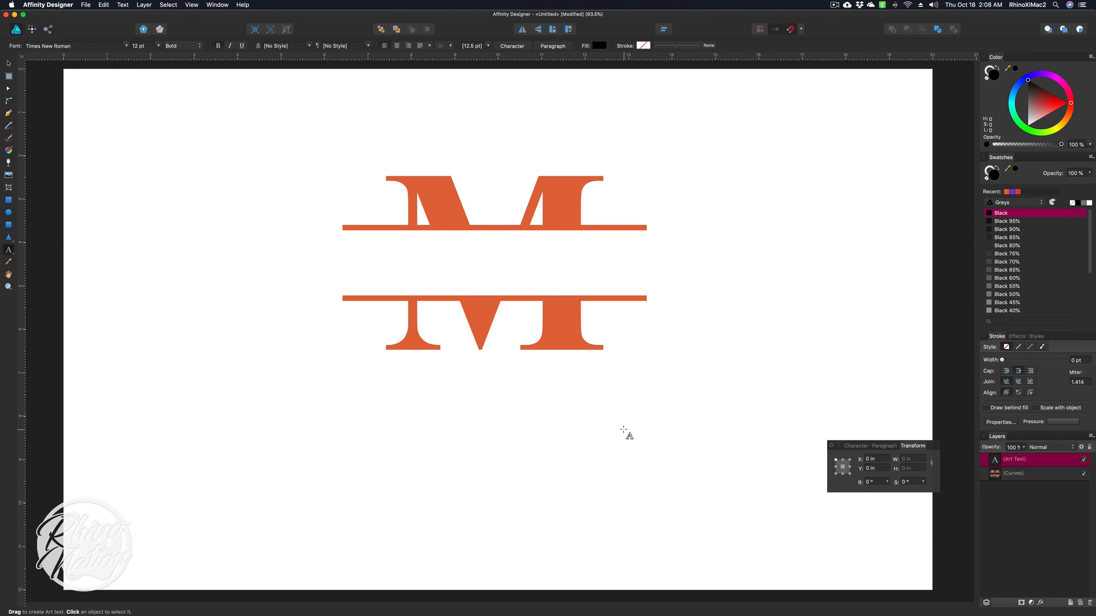
pyautogui.write('Makena')
pyautogui.press('Escape')
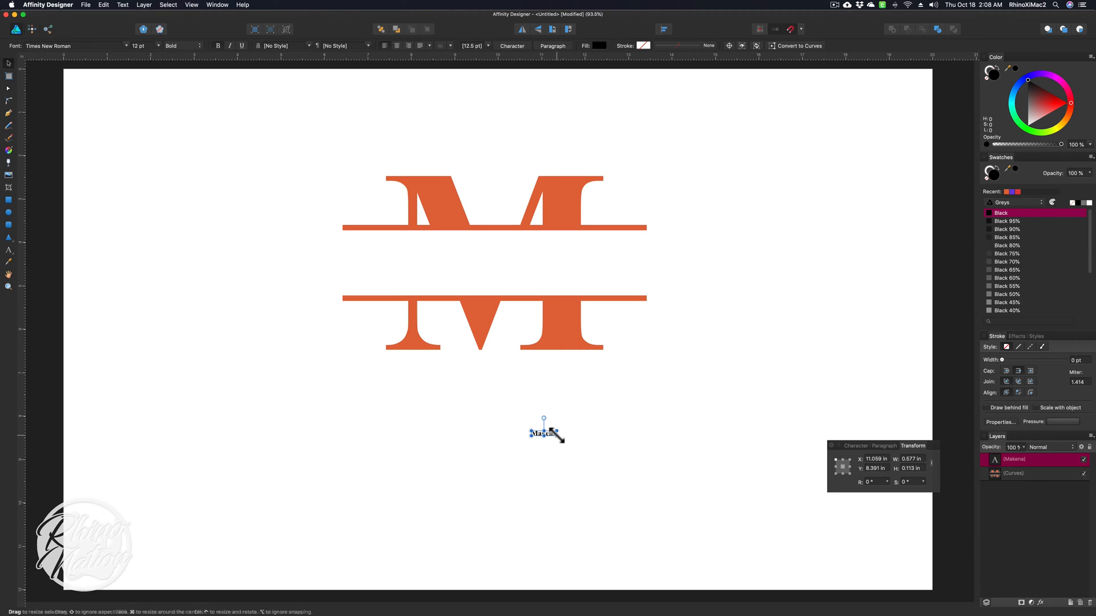
# Enlarge the name and fit it into the split M's open band, 7 in wide from end to end of the bars.
pyautogui.moveTo(557, 436); pyautogui.dragTo(782, 526)
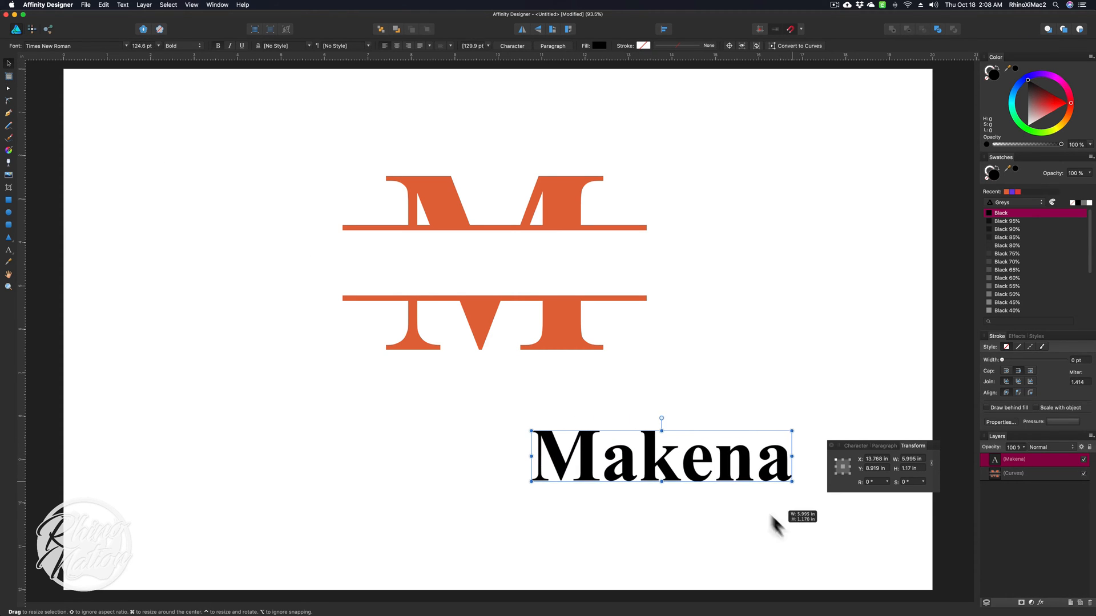
pyautogui.moveTo(716, 471); pyautogui.dragTo(532, 285)
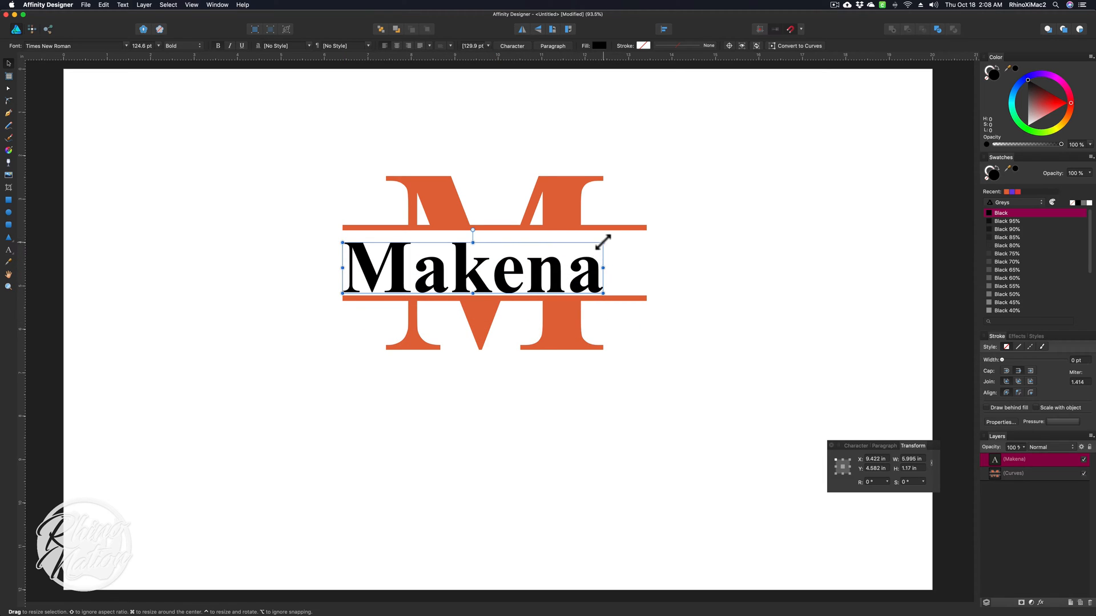
pyautogui.moveTo(603, 243); pyautogui.dragTo(647, 233)
pyautogui.click(349, 404)
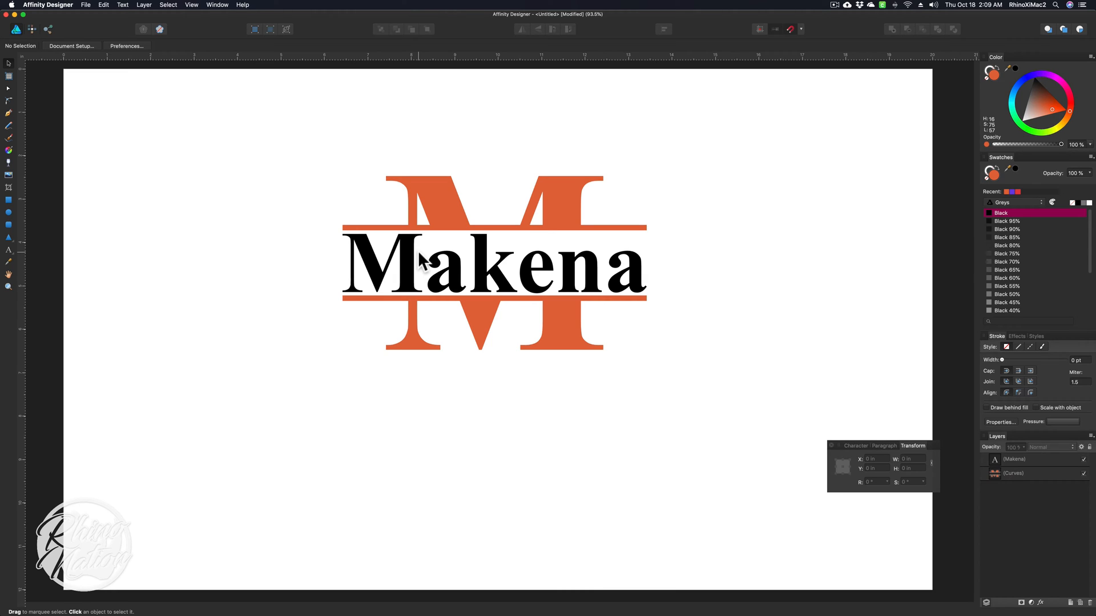
# Change the font of the name to Blacksword.
pyautogui.click(486, 274)
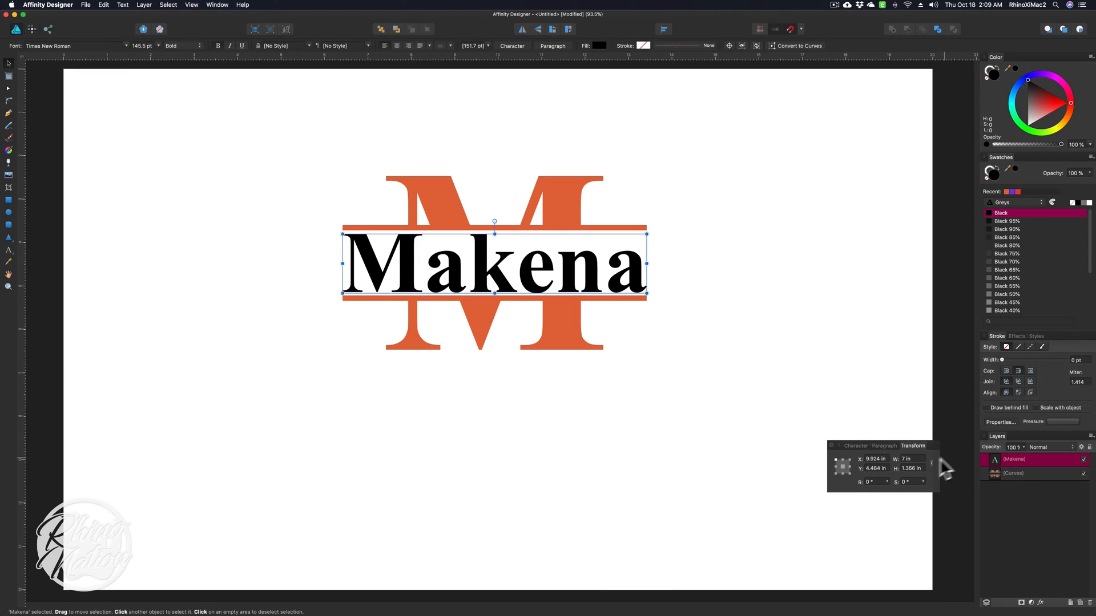
pyautogui.click(855, 445)
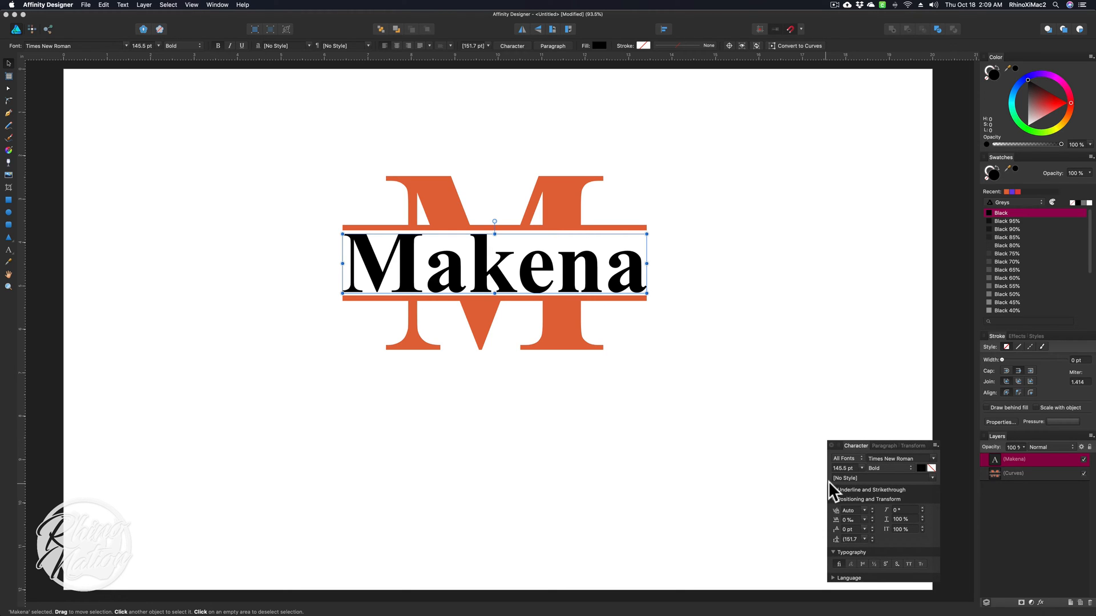
pyautogui.click(192, 7)
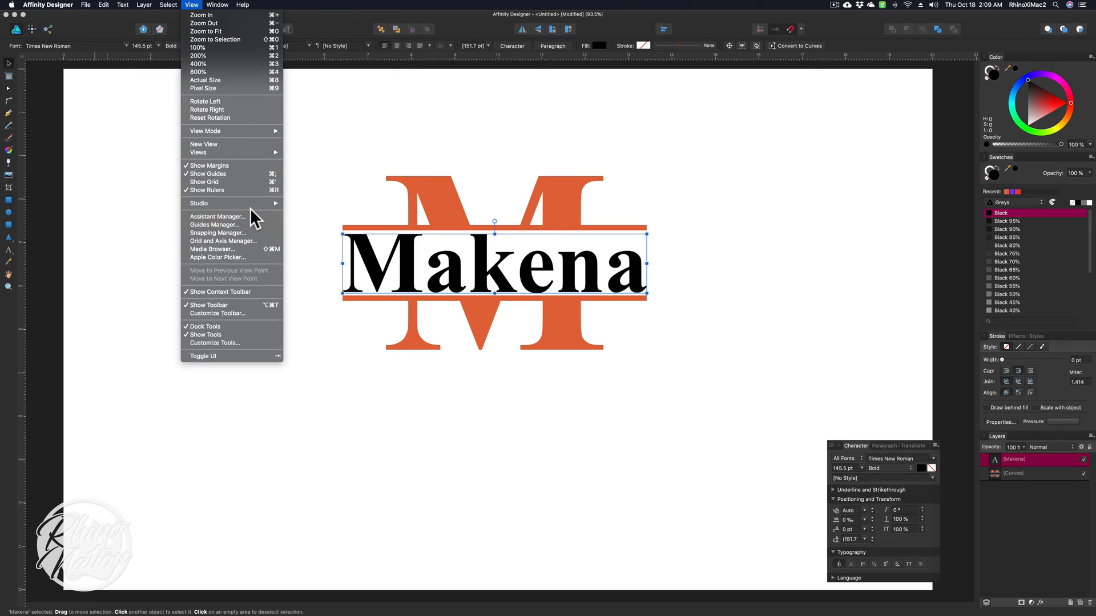
pyautogui.moveTo(250, 205)
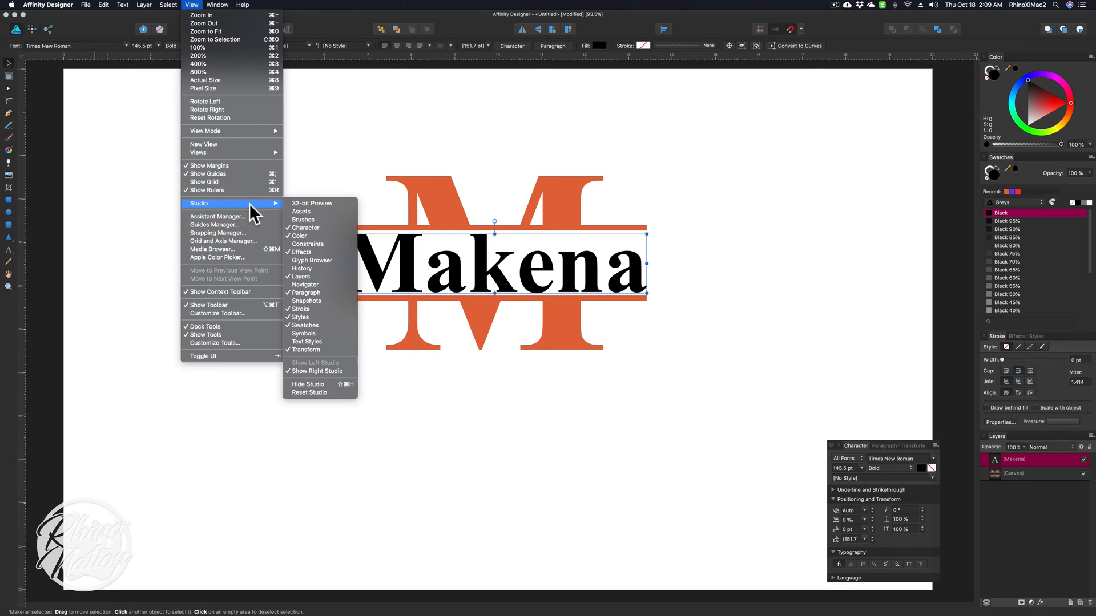
pyautogui.click(303, 229)
pyautogui.click(901, 459)
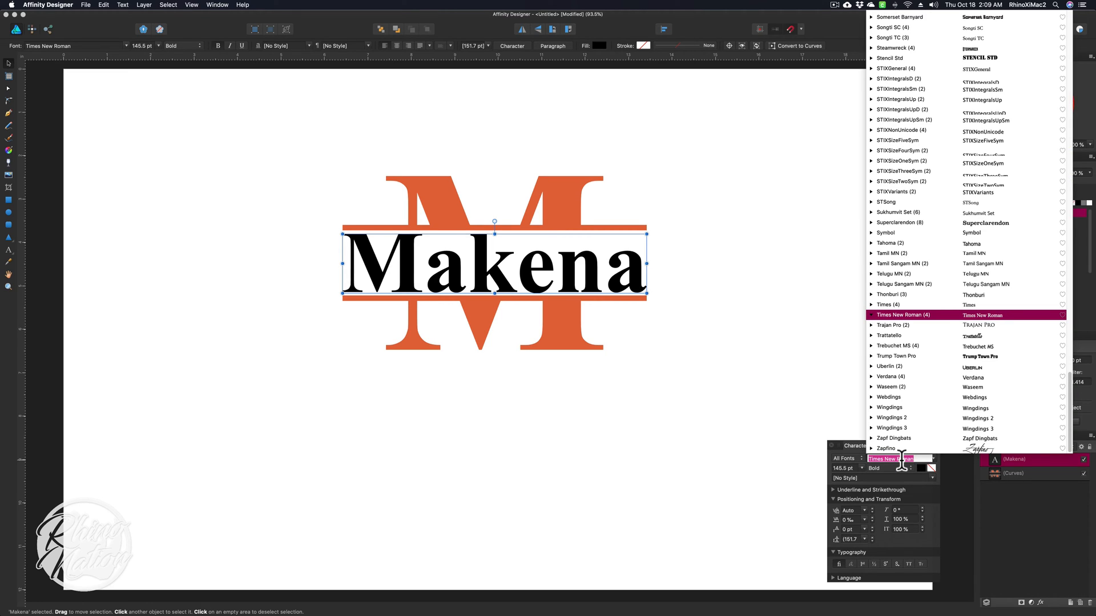
pyautogui.write('black')
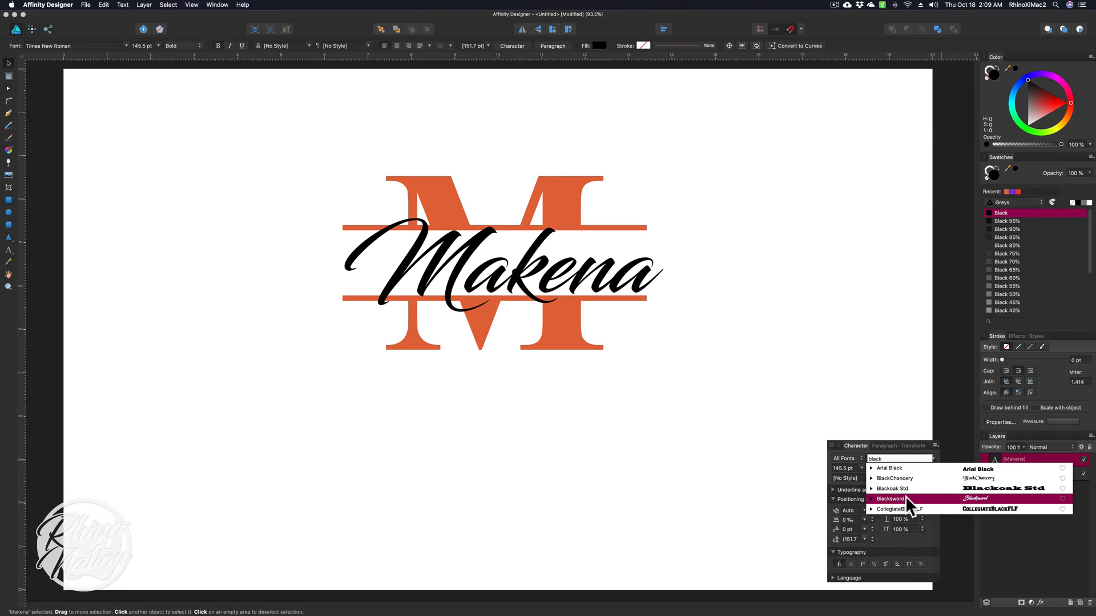
pyautogui.click(906, 495)
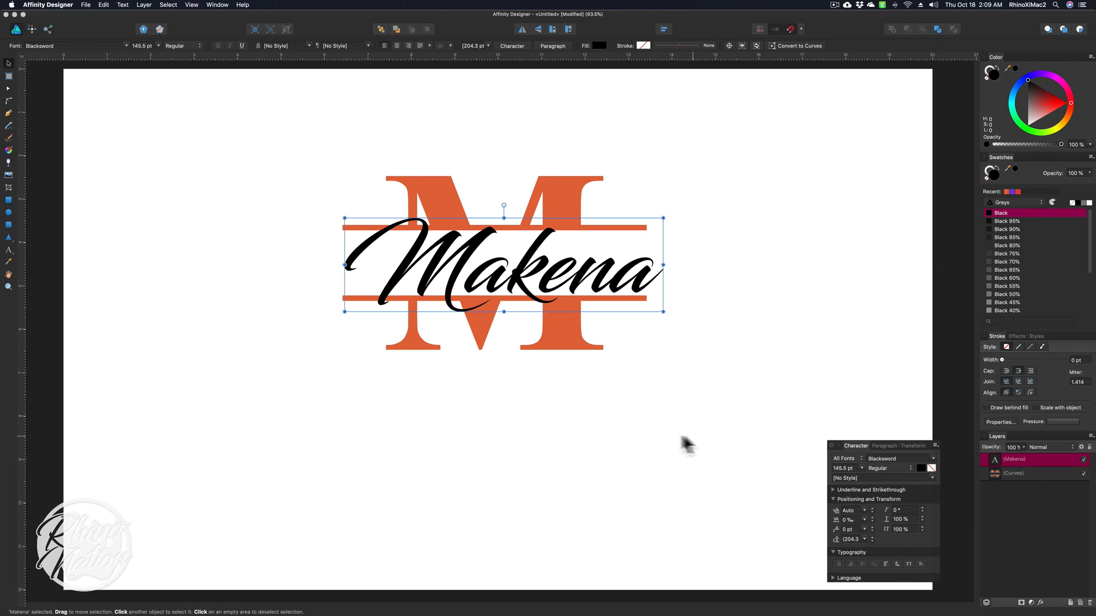
# Align the script name with the start of the bars and scale it to about 138.9 pt to match their length.
pyautogui.moveTo(494, 284); pyautogui.dragTo(492, 283)
pyautogui.moveTo(661, 215); pyautogui.dragTo(647, 219)
pyautogui.click(586, 342)
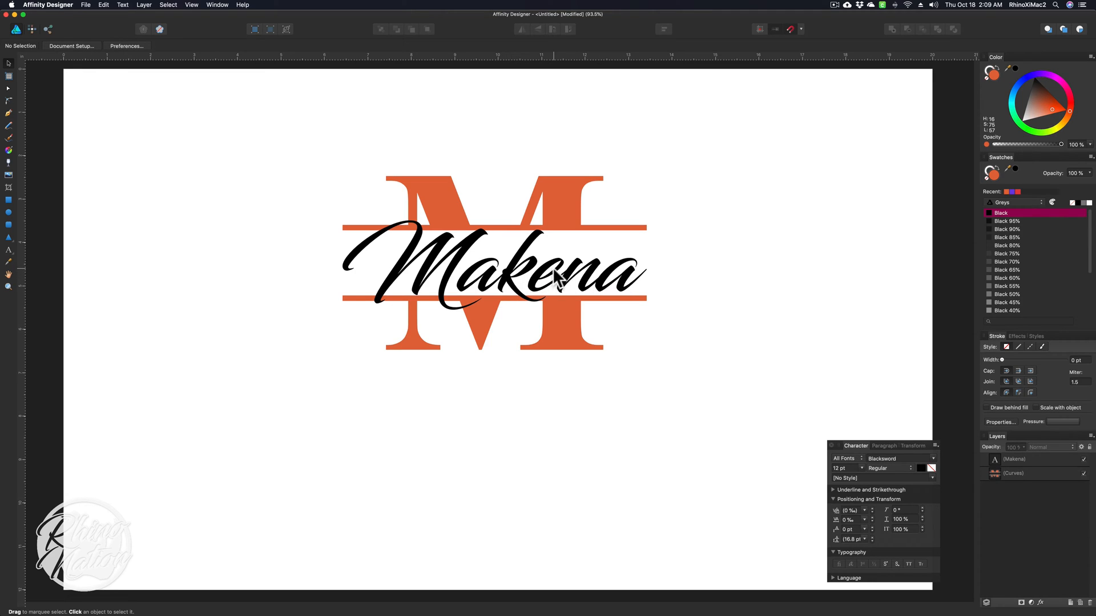
# Tighten the tracking after the name's capital M to -55‰.
pyautogui.click(454, 276)
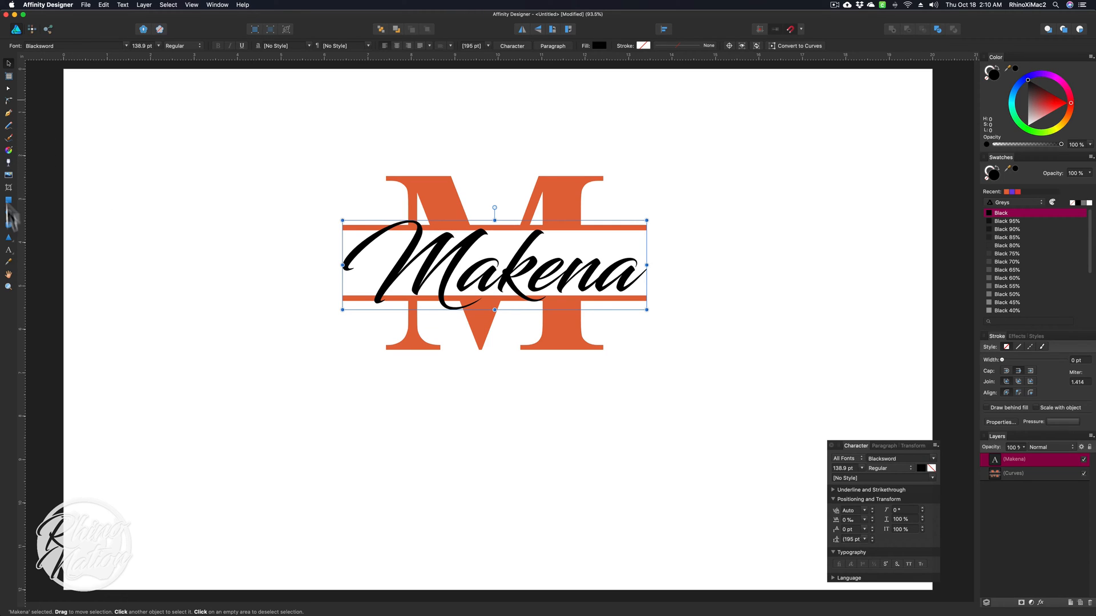
pyautogui.click(9, 252)
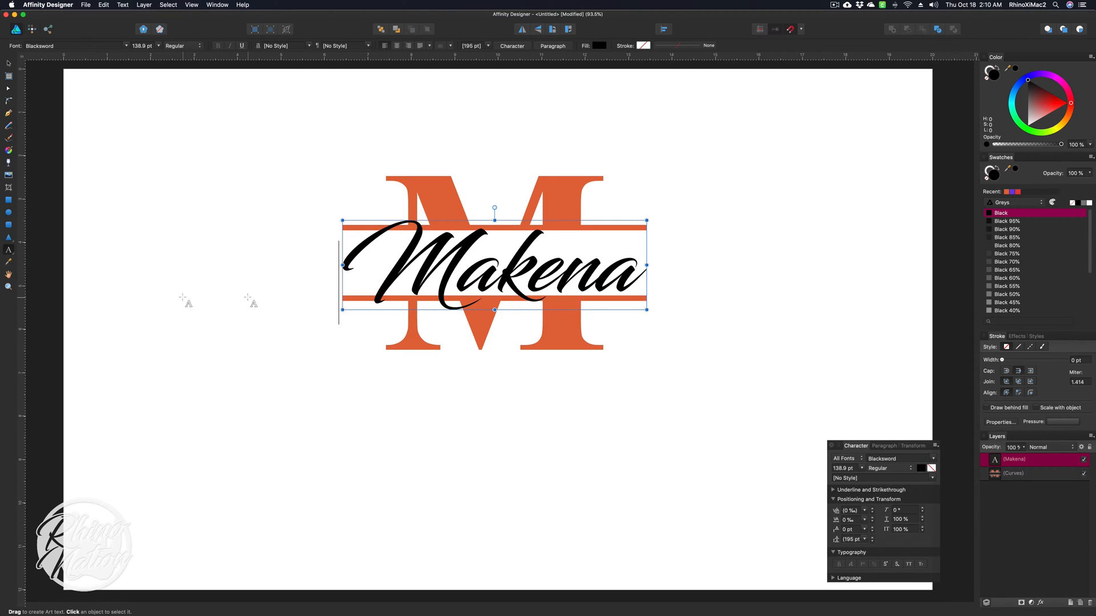
pyautogui.moveTo(418, 263); pyautogui.dragTo(360, 256)
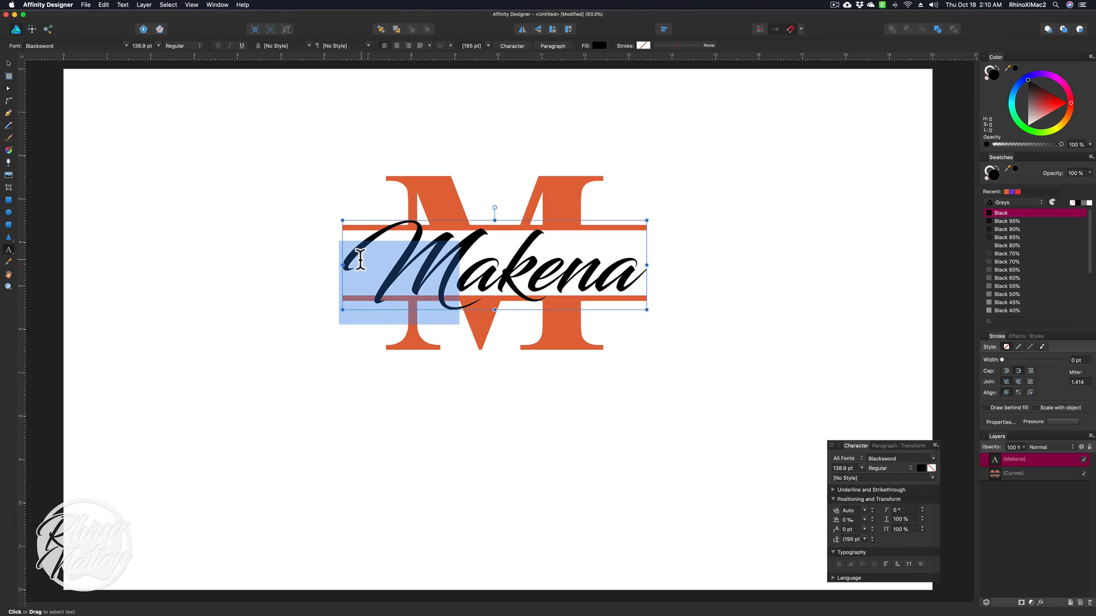
pyautogui.click(872, 521)
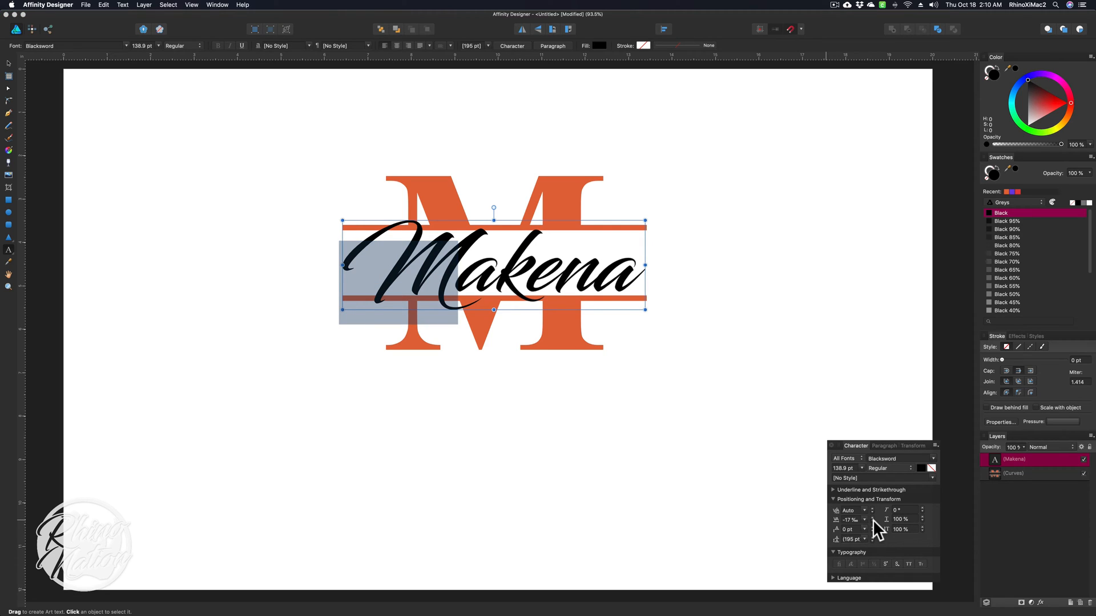
pyautogui.moveTo(872, 519); pyautogui.dragTo(872, 520)
pyautogui.click(416, 282)
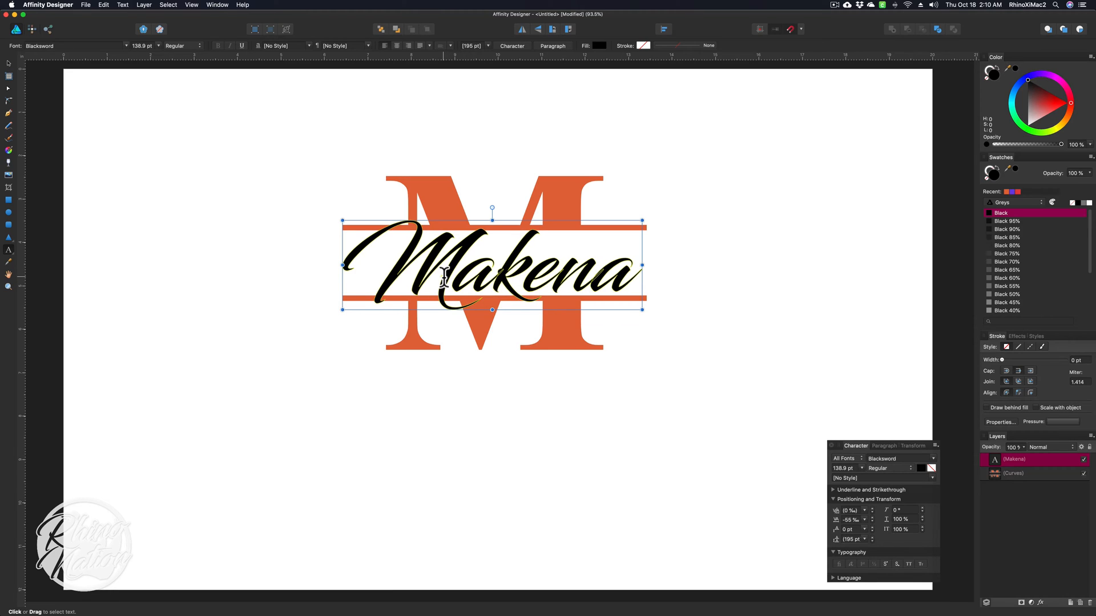
pyautogui.click(9, 64)
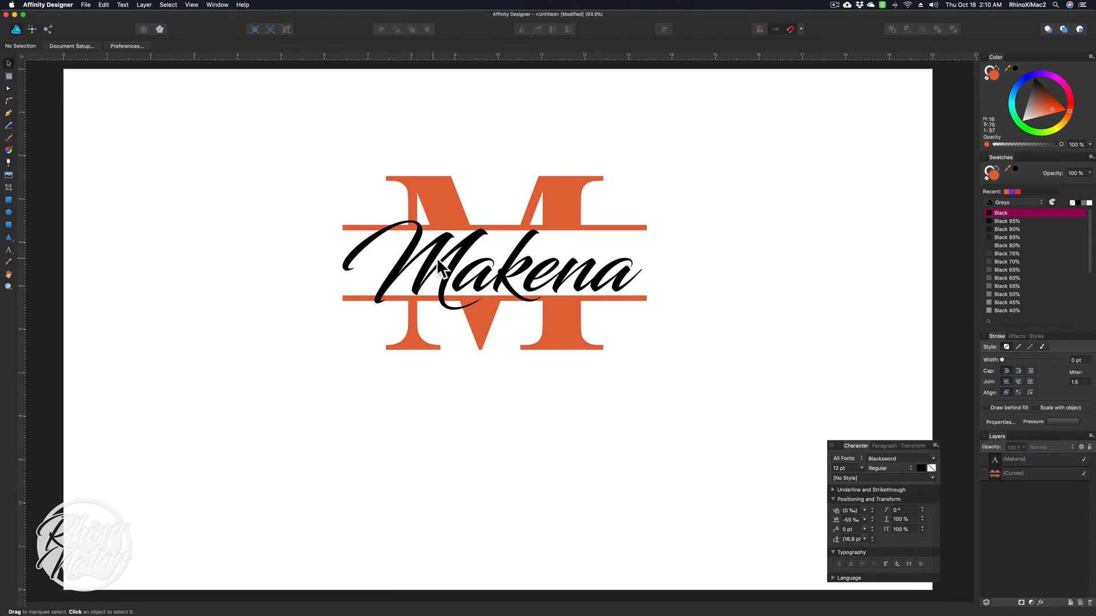
# Scale the tightened name to about 141 pt so it spans the full length of the bars, and deselect it.
pyautogui.click(872, 517)
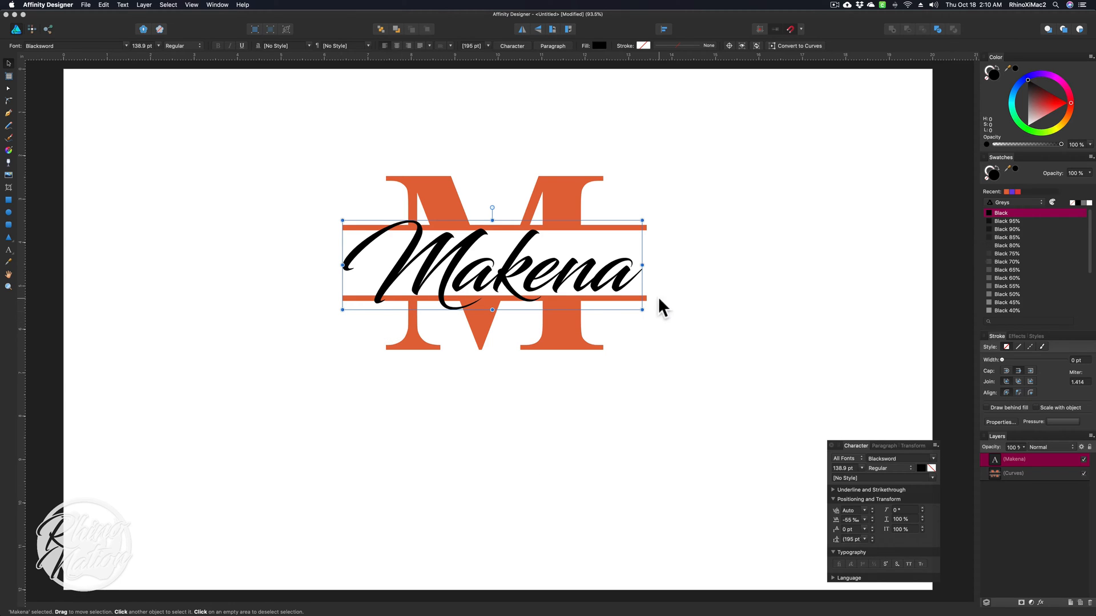
pyautogui.moveTo(642, 310); pyautogui.dragTo(647, 311)
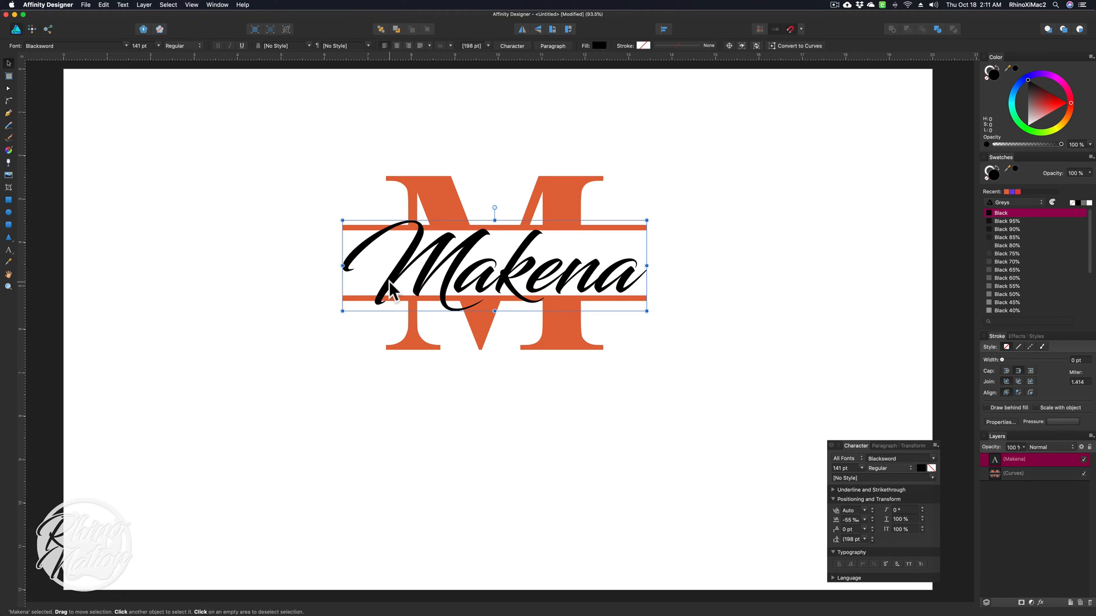
pyautogui.click(448, 371)
# Convert the script name to curves and deselect it, keeping it in place across the M.
pyautogui.click(453, 262)
pyautogui.click(146, 5)
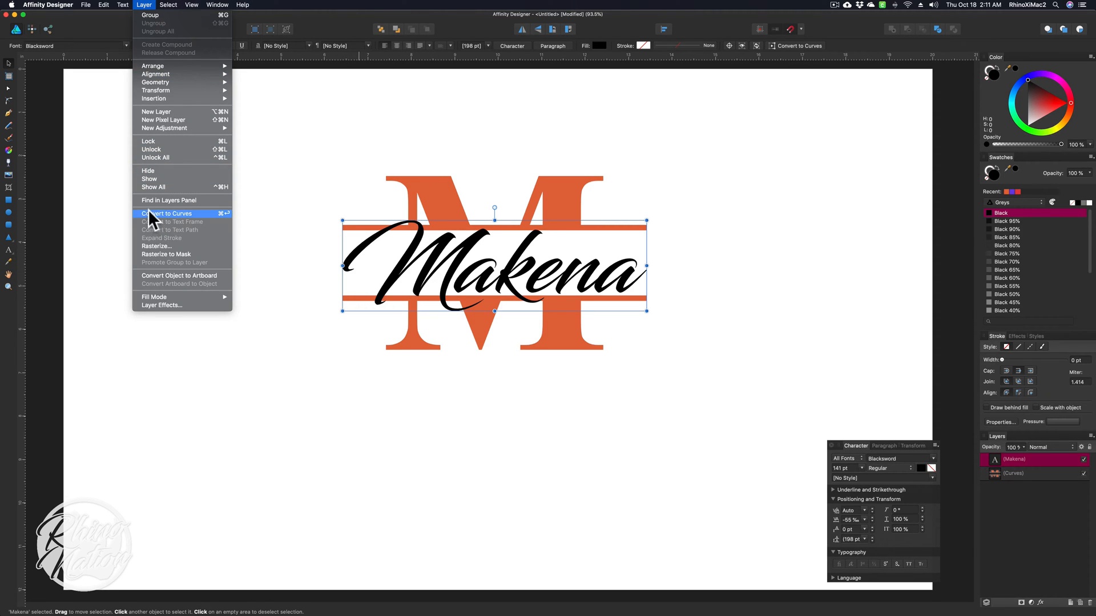
pyautogui.click(192, 213)
pyautogui.moveTo(426, 263); pyautogui.dragTo(415, 293)
pyautogui.press('super+z')
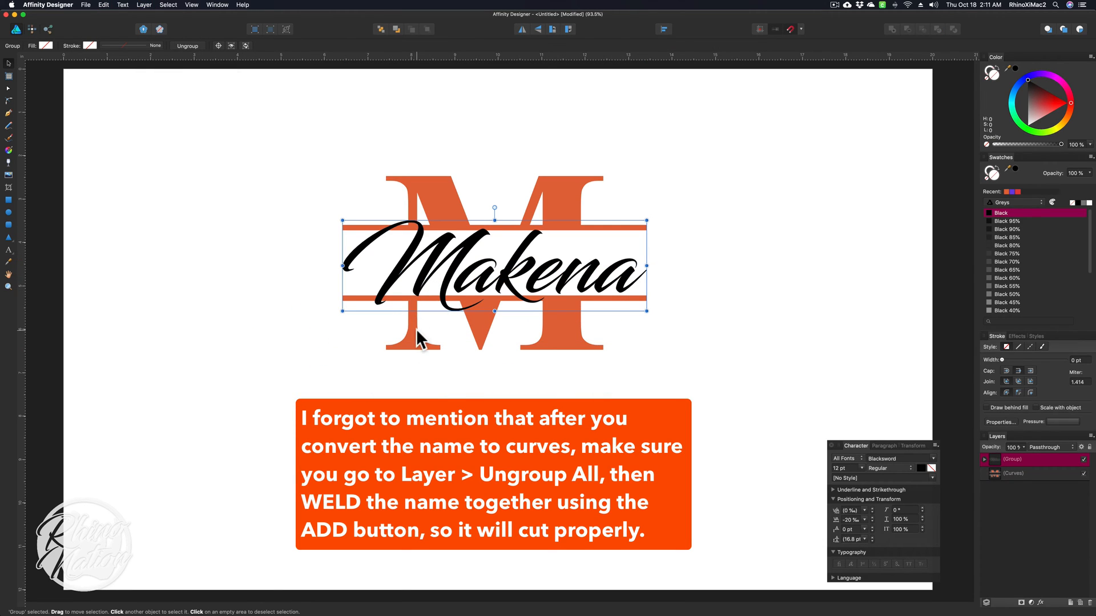
pyautogui.click(446, 375)
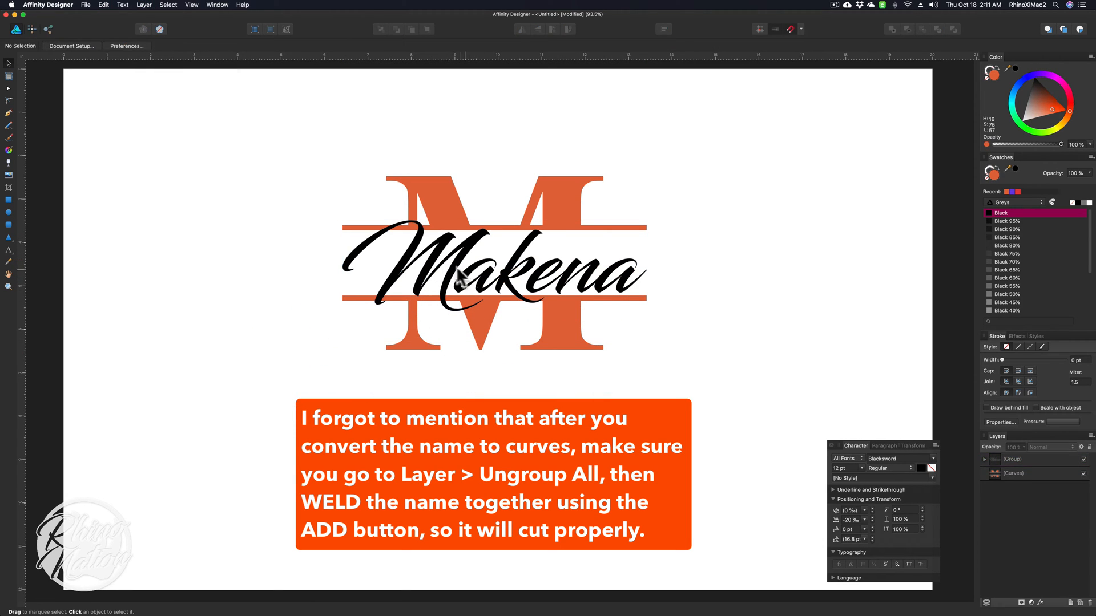
# Recolor the name pink, H 320, S 89, L 58, and the split M blue, H 215, S 75, L 57.
pyautogui.press('super+a')
pyautogui.click(262, 117)
pyautogui.click(628, 286)
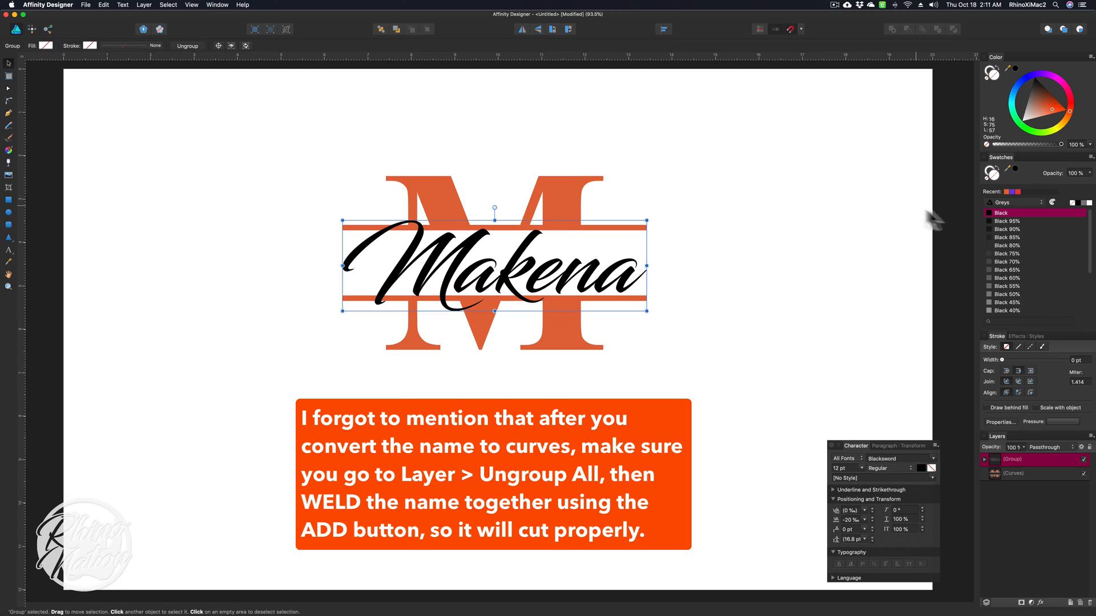
pyautogui.click(1012, 192)
pyautogui.click(571, 211)
pyautogui.moveTo(1068, 110); pyautogui.dragTo(1064, 83)
pyautogui.click(619, 273)
pyautogui.click(835, 245)
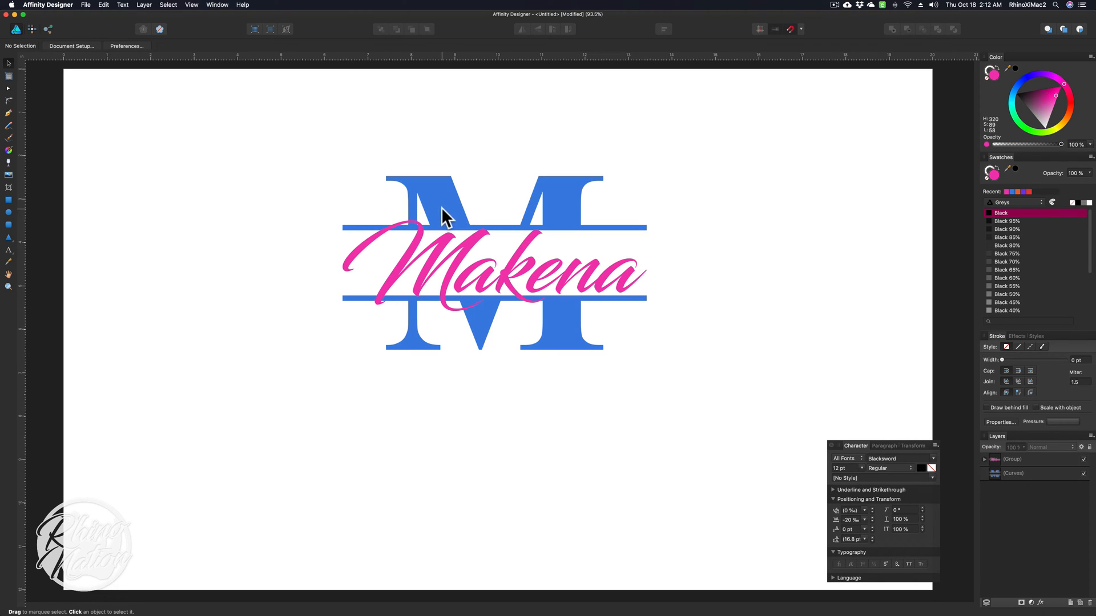
# Place a reduced copy of the whole monogram in the page's upper-right corner and enlarge the original in the middle of the page.
pyautogui.press('super+a')
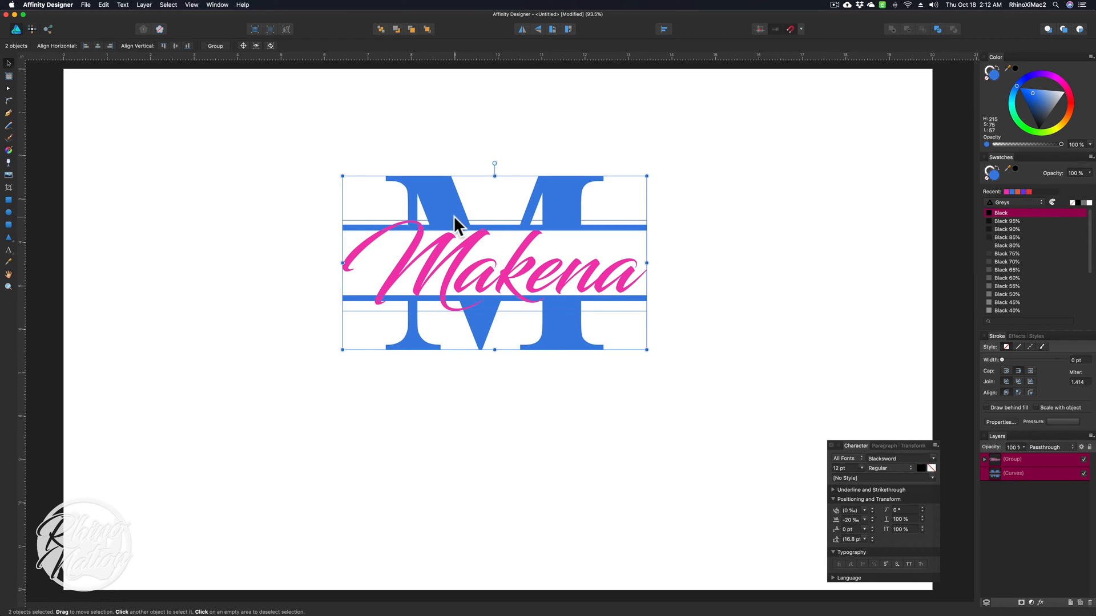
pyautogui.moveTo(424, 194); pyautogui.dragTo(704, 166)
pyautogui.moveTo(623, 324); pyautogui.dragTo(791, 229)
pyautogui.moveTo(878, 201); pyautogui.dragTo(878, 159)
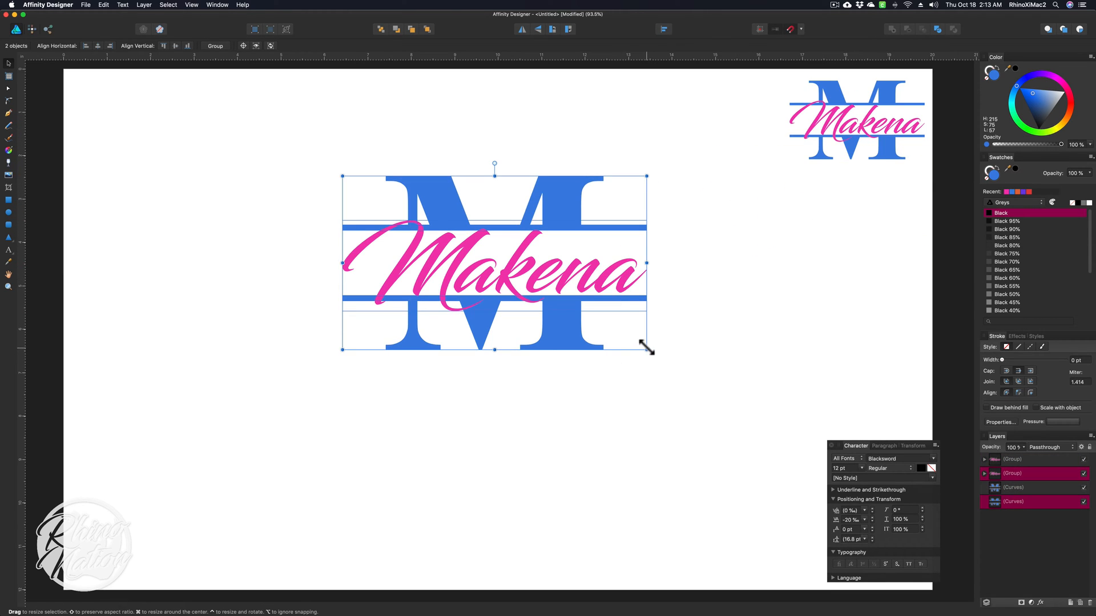
pyautogui.moveTo(647, 349); pyautogui.dragTo(820, 457)
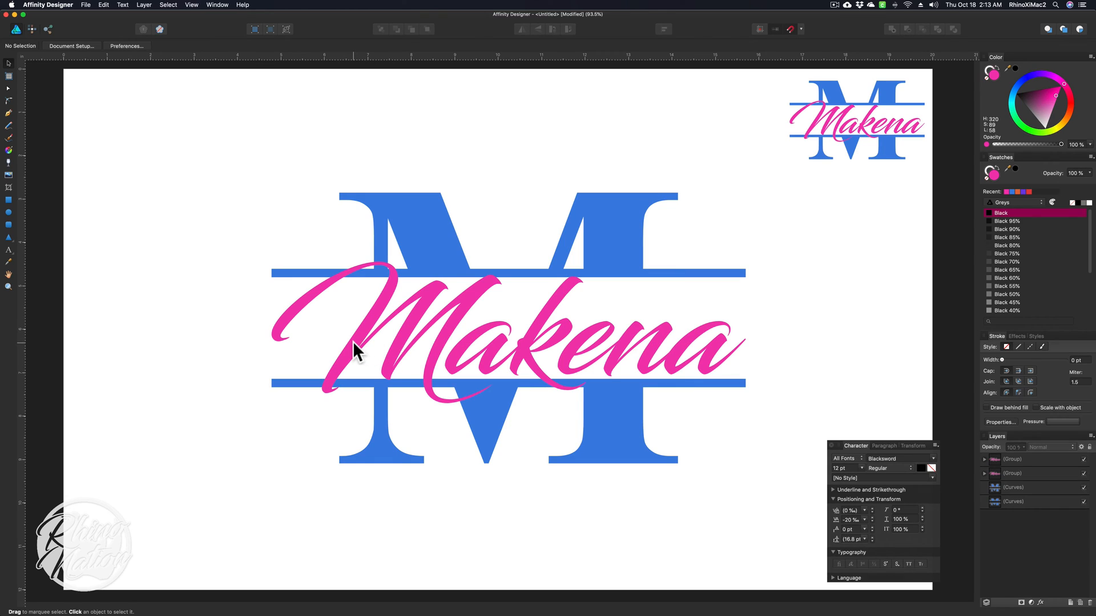
# Ungroup all of the large name into separate letter curves, keeping the k in its original position.
pyautogui.click(353, 342)
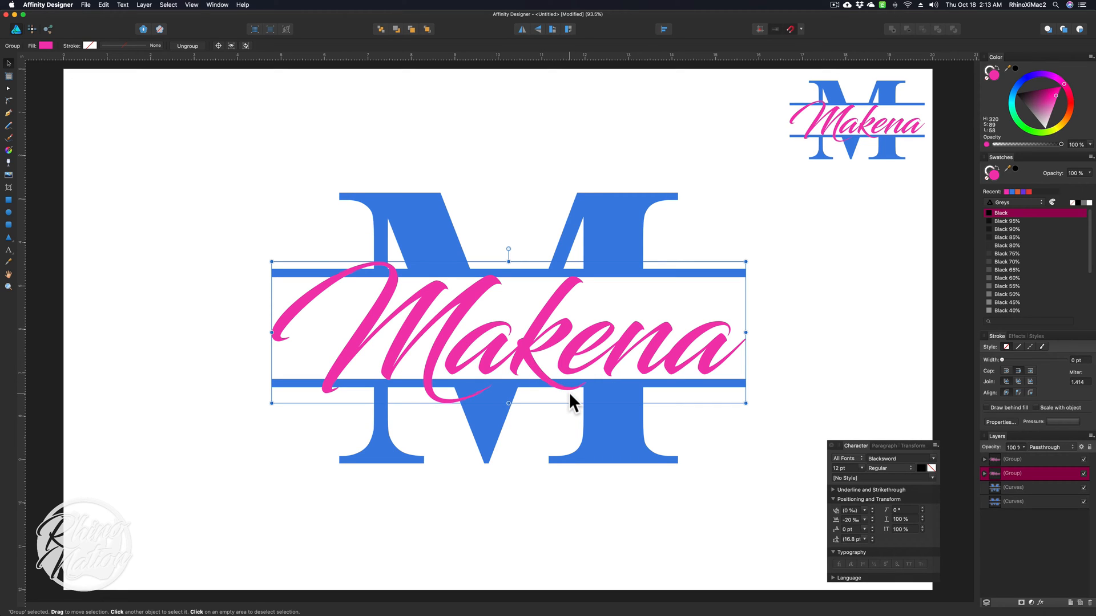
pyautogui.scroll(3, 569, 392)
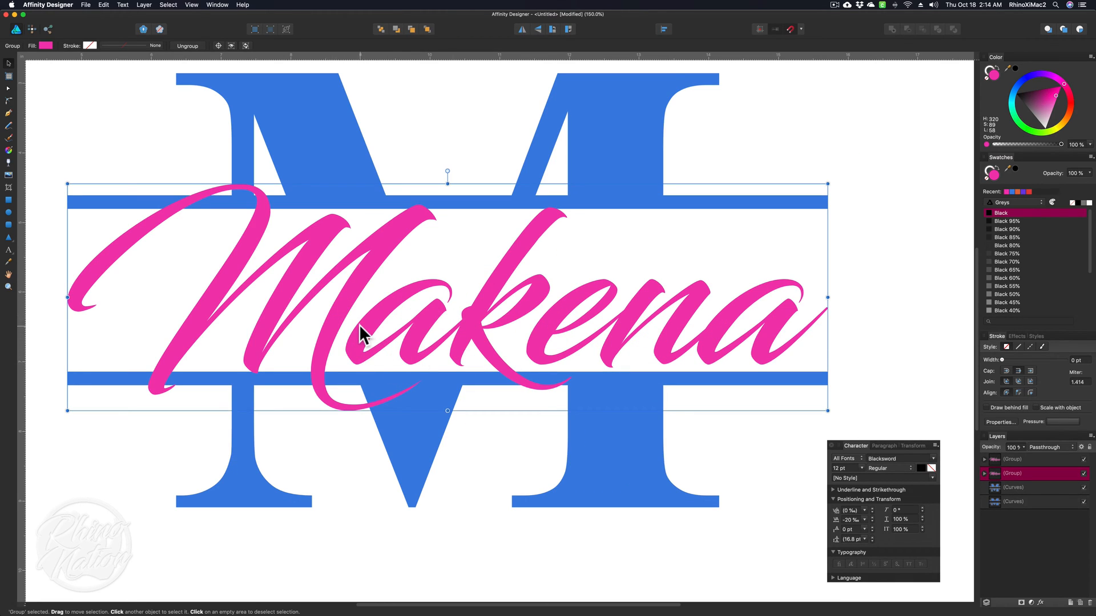
pyautogui.click(144, 4)
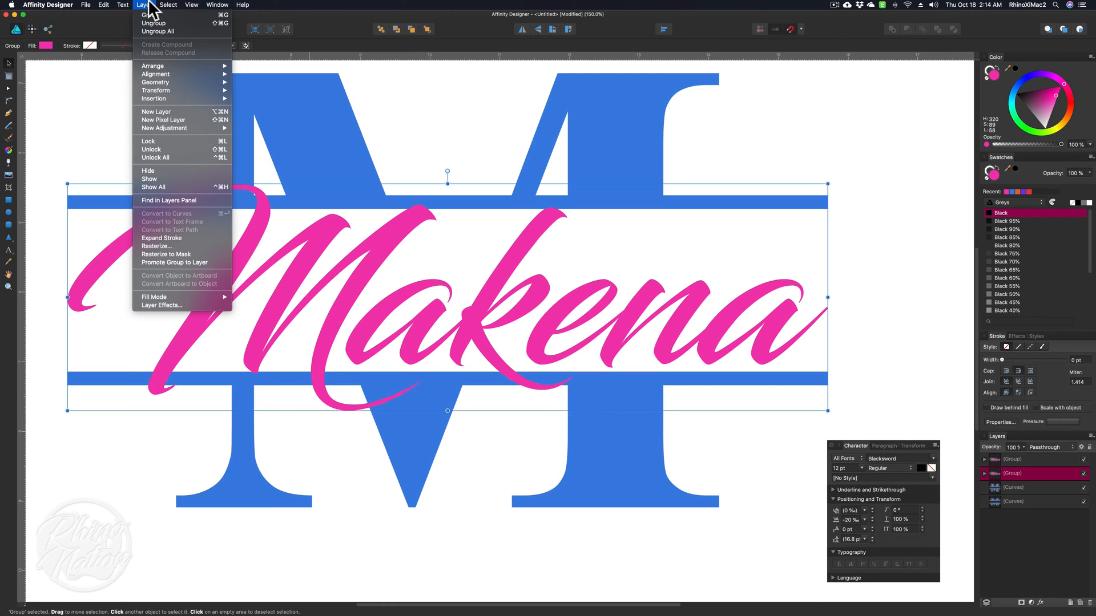
pyautogui.click(157, 31)
pyautogui.moveTo(497, 286); pyautogui.dragTo(561, 287)
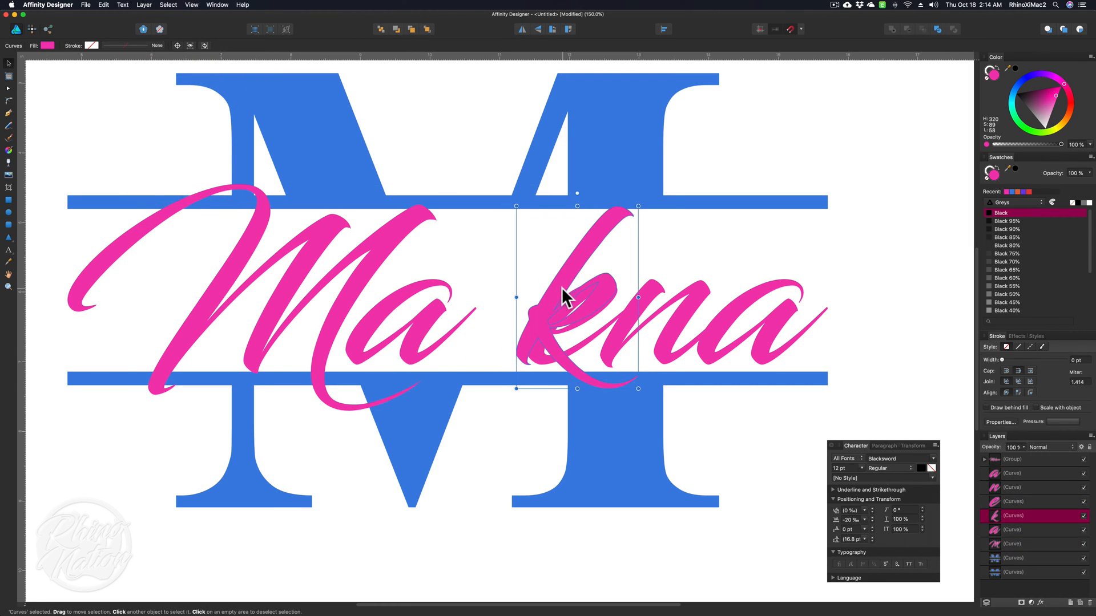
pyautogui.press('super+z')
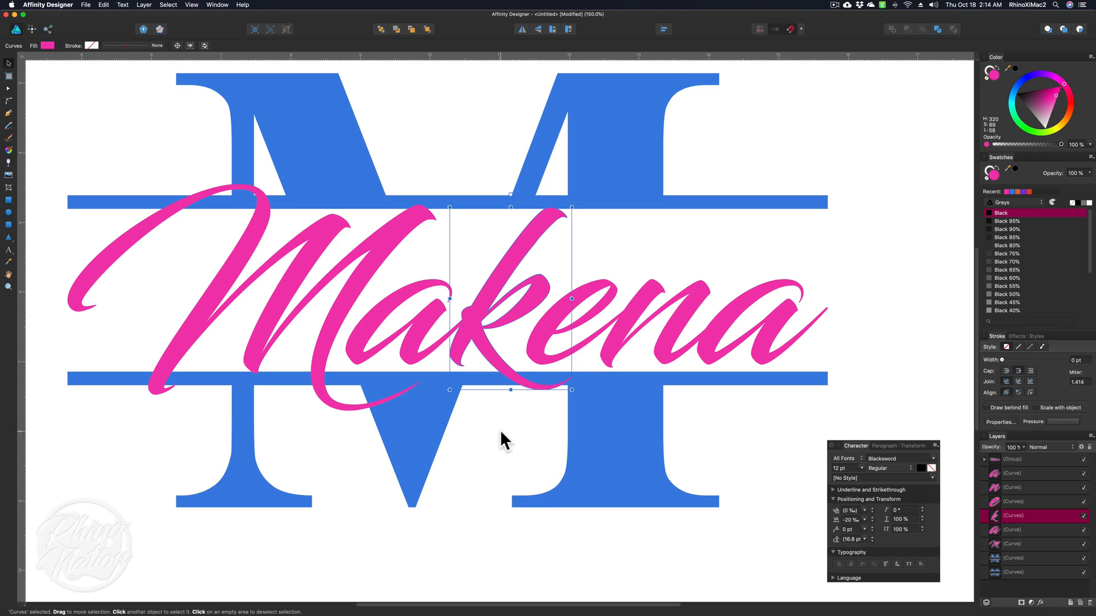
# Move the nodes of the k's long tail slightly lower so the stroke dips further below the lower band, and deselect it.
pyautogui.scroll(6, 500, 429)
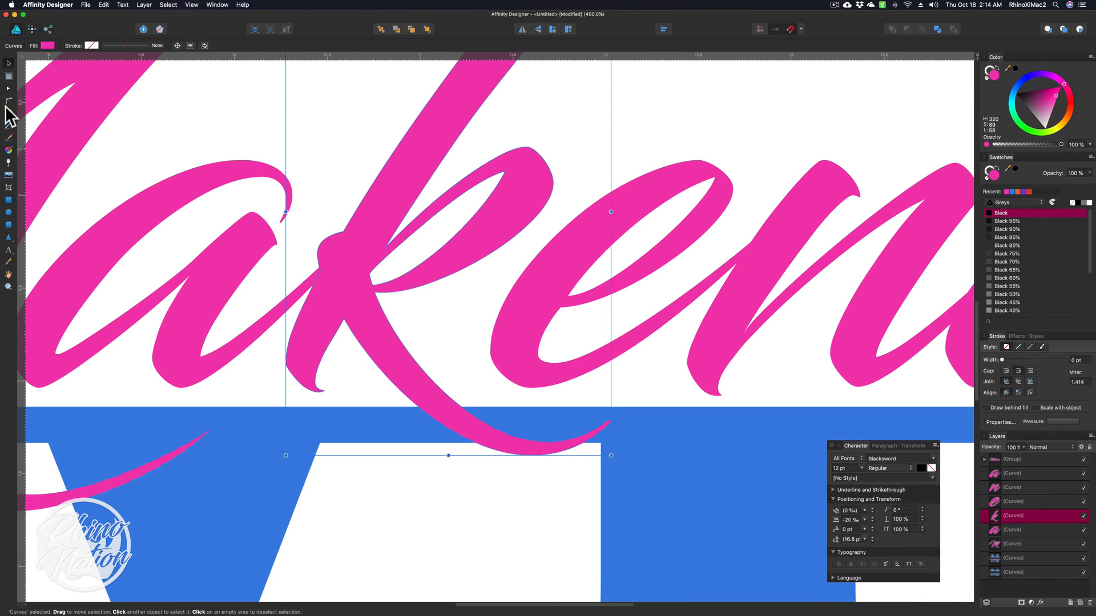
pyautogui.click(8, 89)
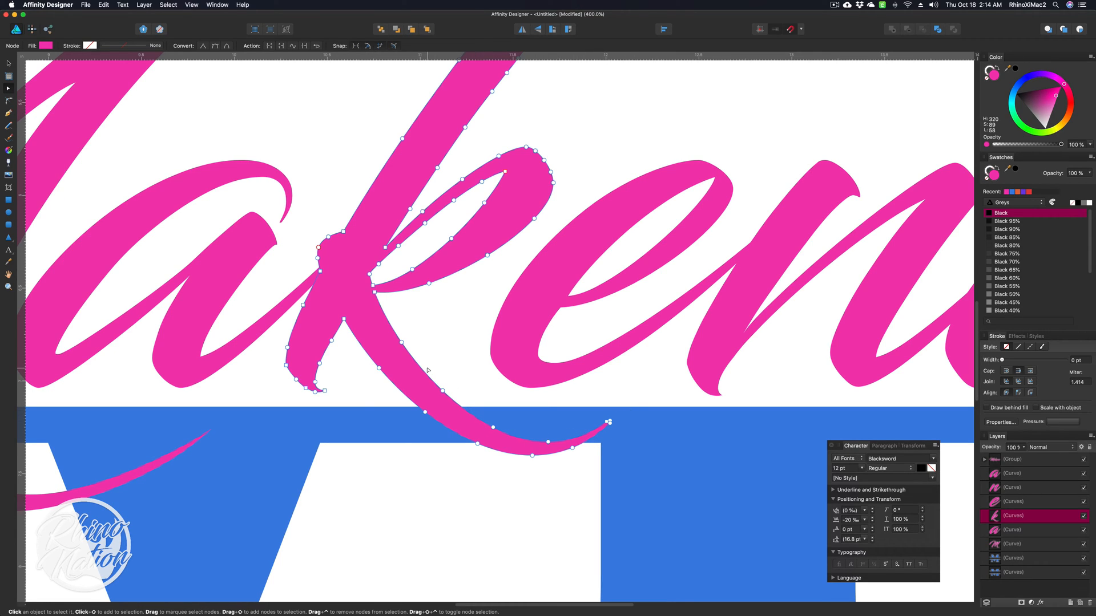
pyautogui.moveTo(415, 349)
pyautogui.mouseDown()
pyautogui.moveTo(433, 380)
pyautogui.moveTo(545, 482)
pyautogui.moveTo(634, 512)
pyautogui.mouseUp()
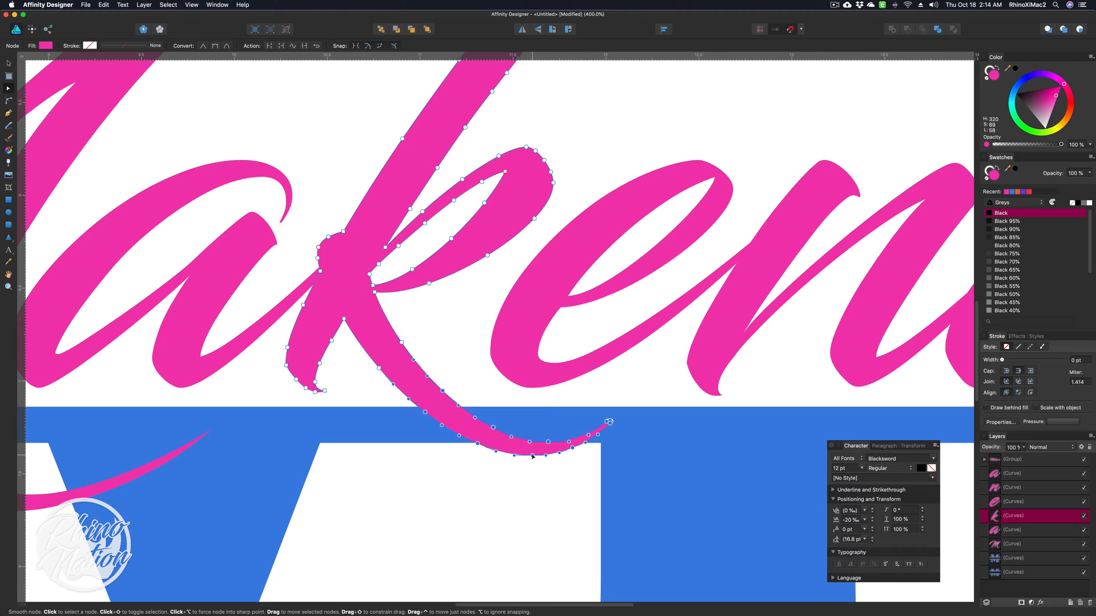
pyautogui.moveTo(533, 456)
pyautogui.mouseDown()
pyautogui.moveTo(535, 472)
pyautogui.moveTo(534, 462)
pyautogui.mouseUp()
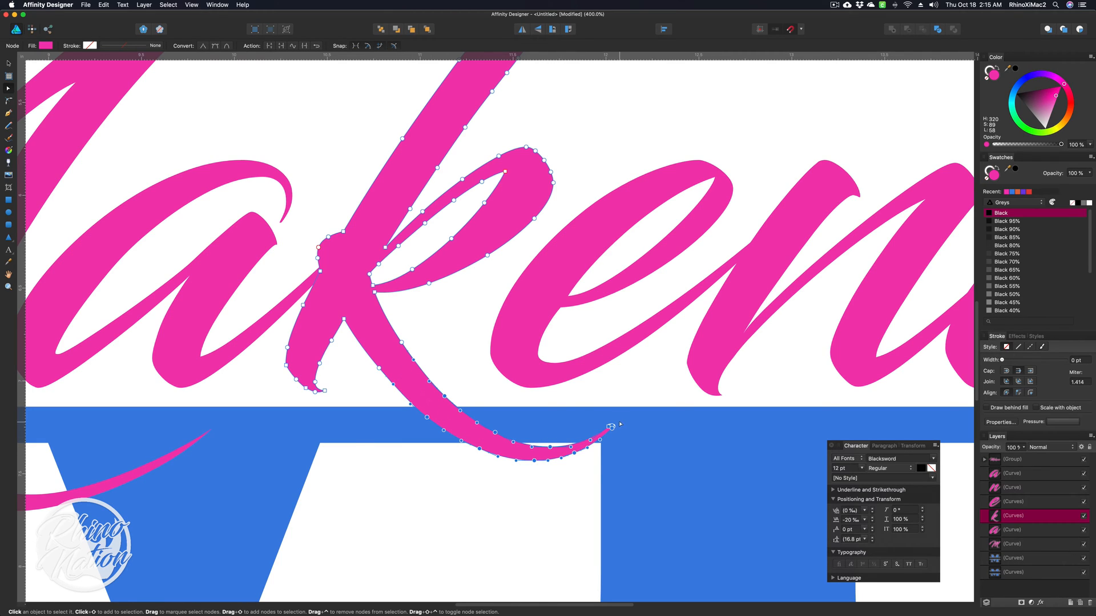
pyautogui.click(492, 495)
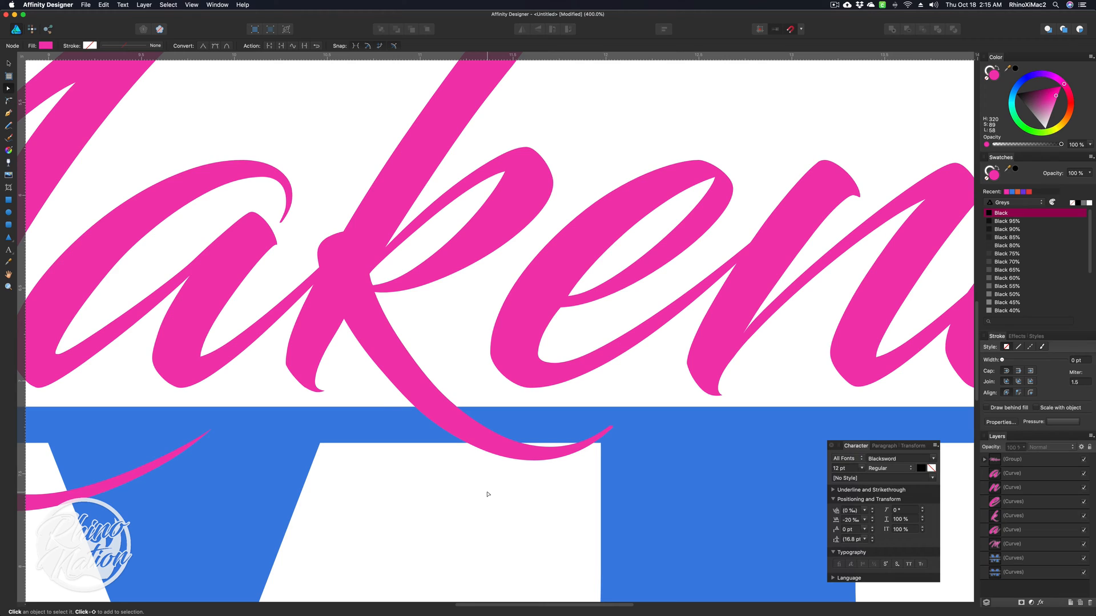
pyautogui.scroll(-5, 488, 494)
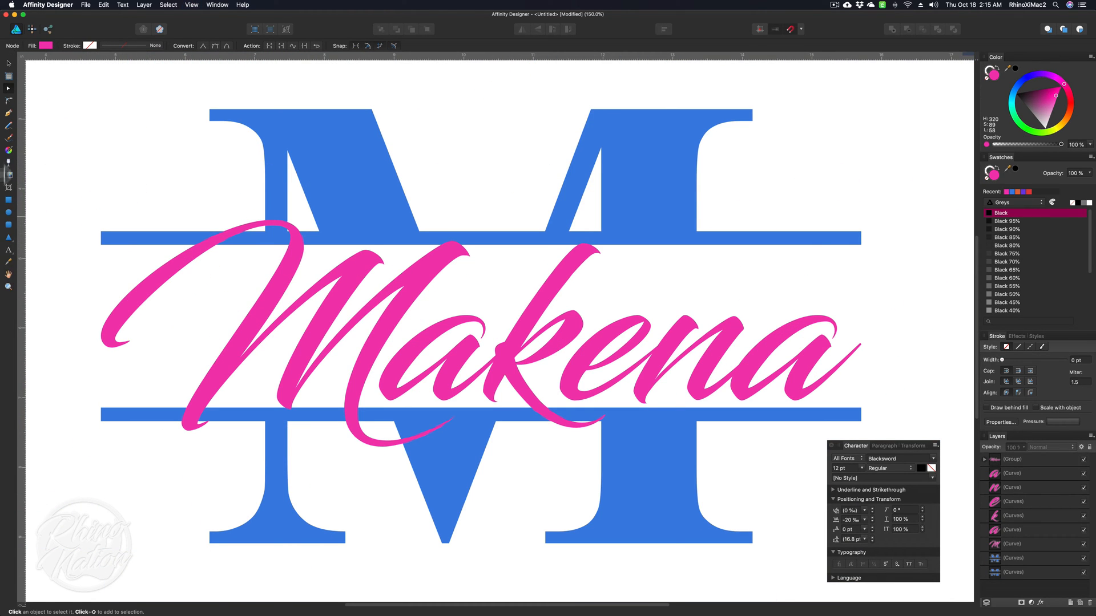
# Check the snapping options, draw a closed four-corner patch over the upper band where the M's opening swash crosses it, and fill it yellow, H 55, S 64, L 67.
pyautogui.click(9, 110)
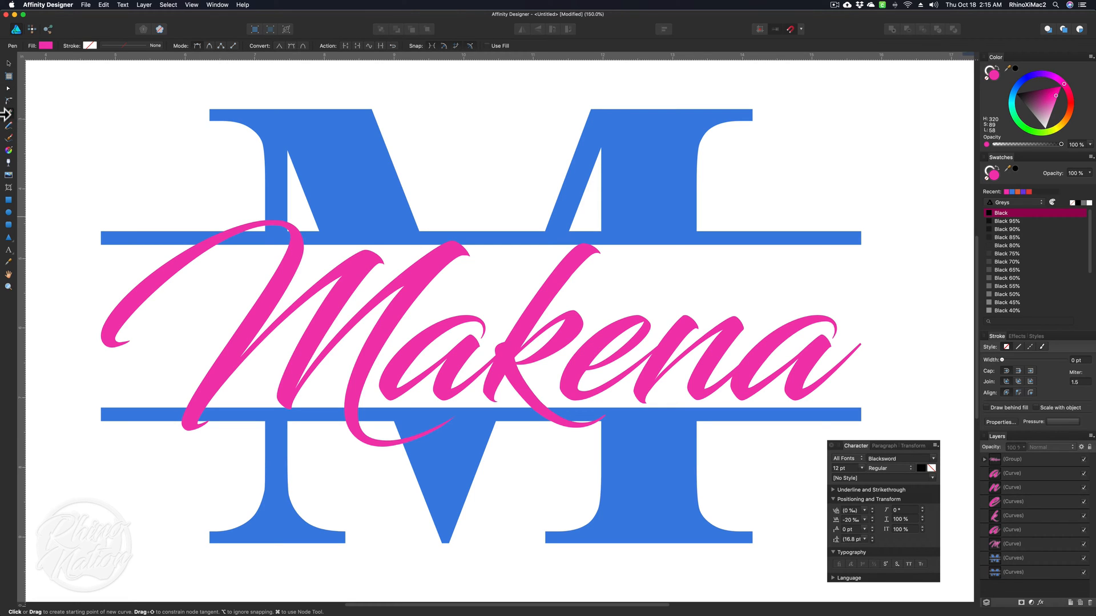
pyautogui.click(802, 29)
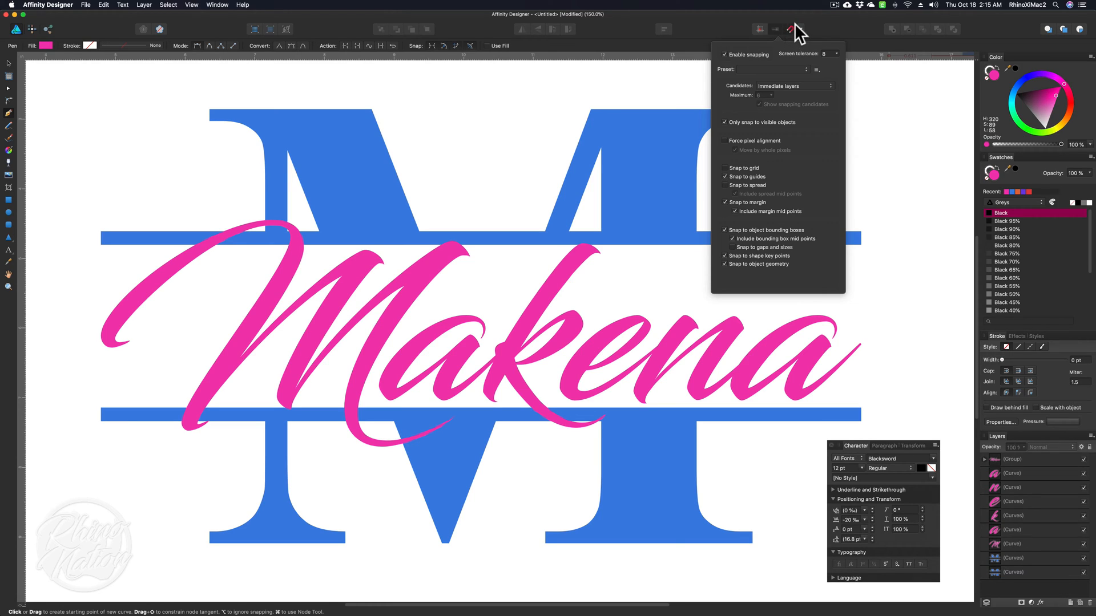
pyautogui.click(802, 30)
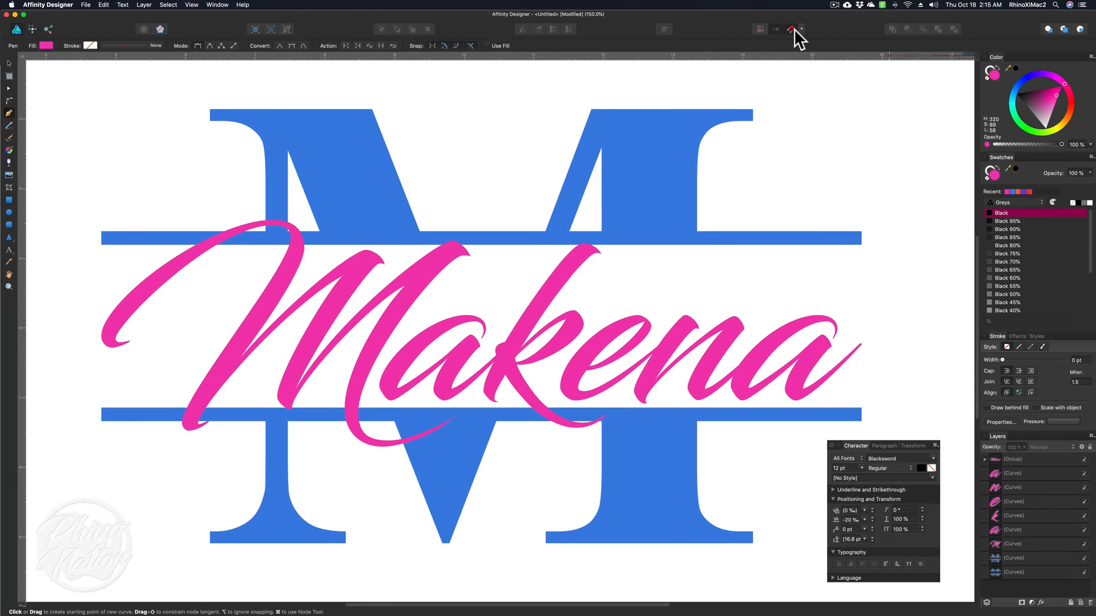
pyautogui.click(802, 29)
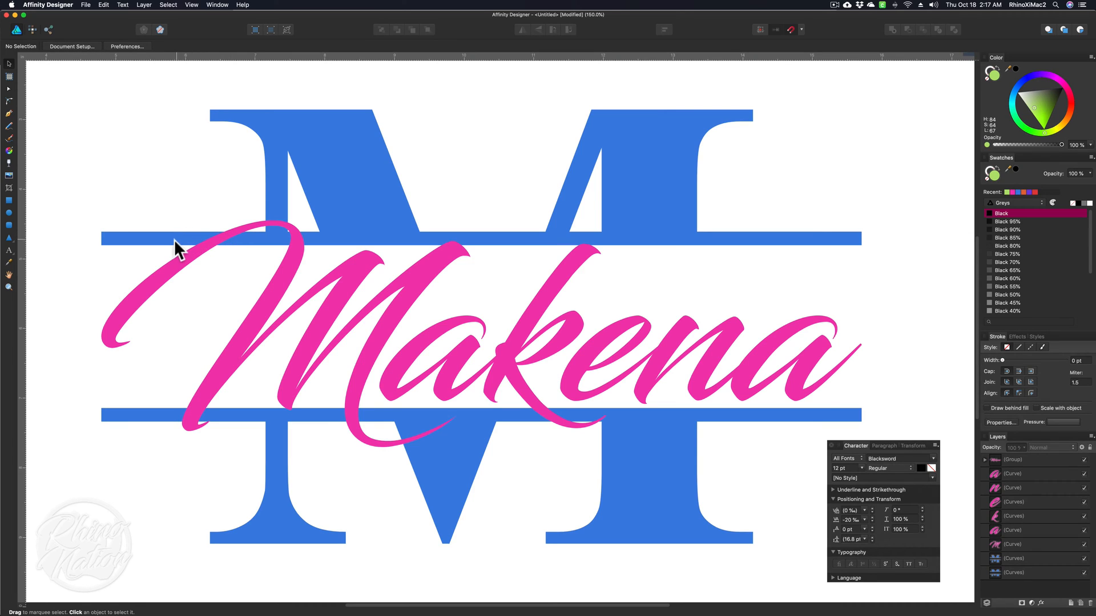
pyautogui.click(10, 113)
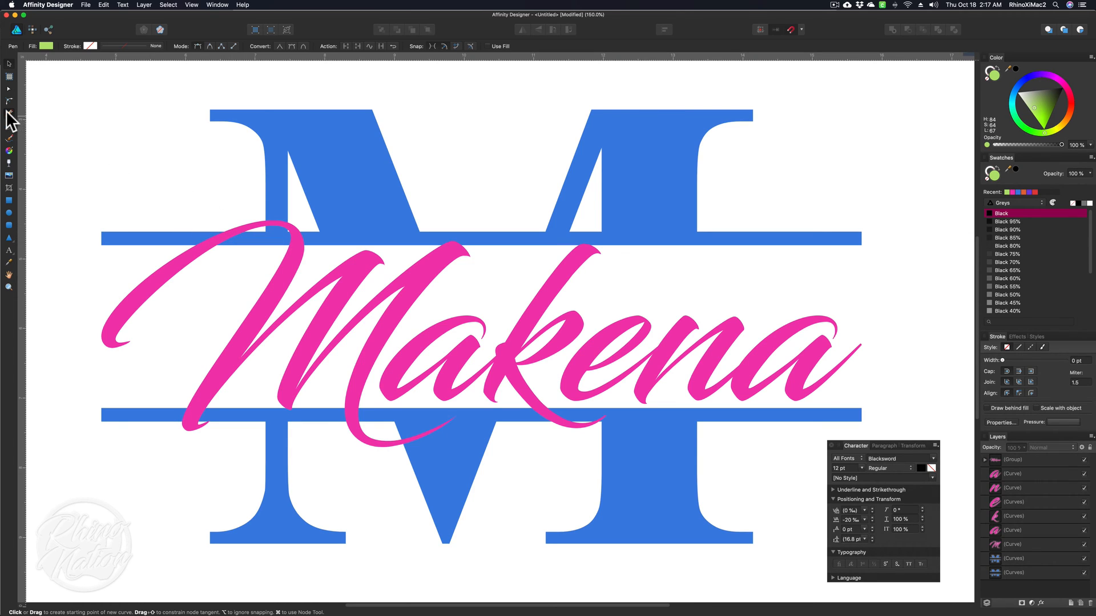
pyautogui.moveTo(257, 232); pyautogui.dragTo(256, 246)
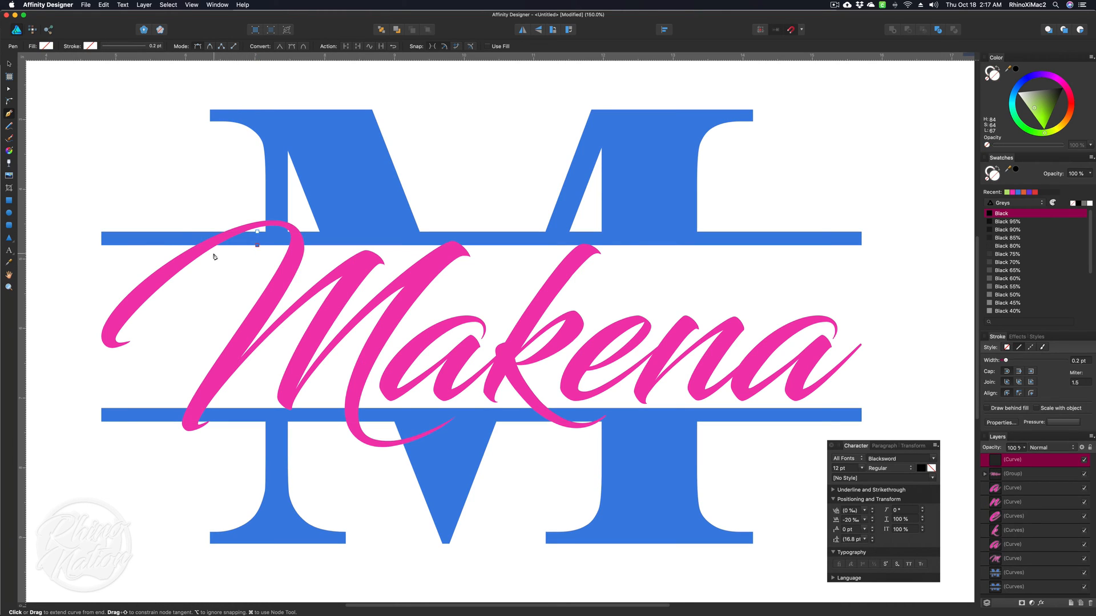
pyautogui.moveTo(182, 233); pyautogui.dragTo(182, 234)
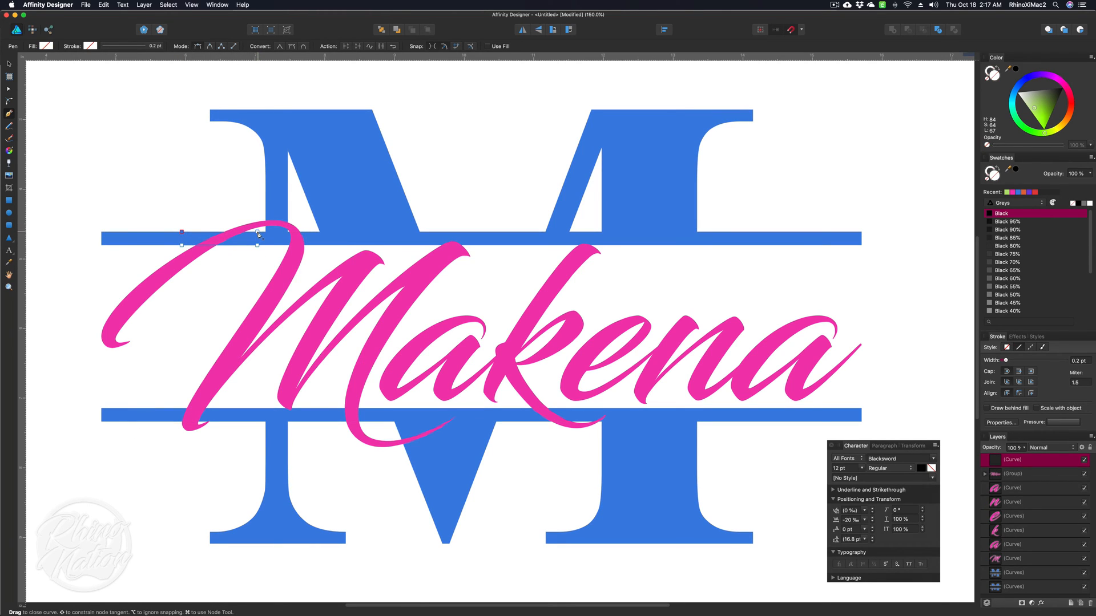
pyautogui.click(256, 234)
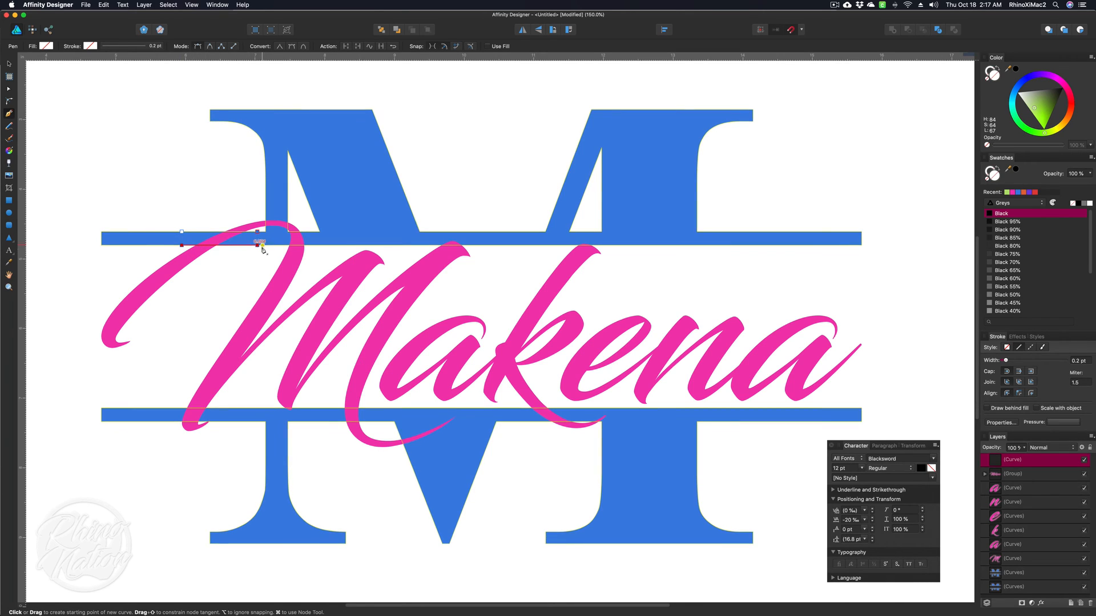
pyautogui.press('v')
pyautogui.moveTo(1057, 132); pyautogui.dragTo(1059, 127)
pyautogui.press('super+d')
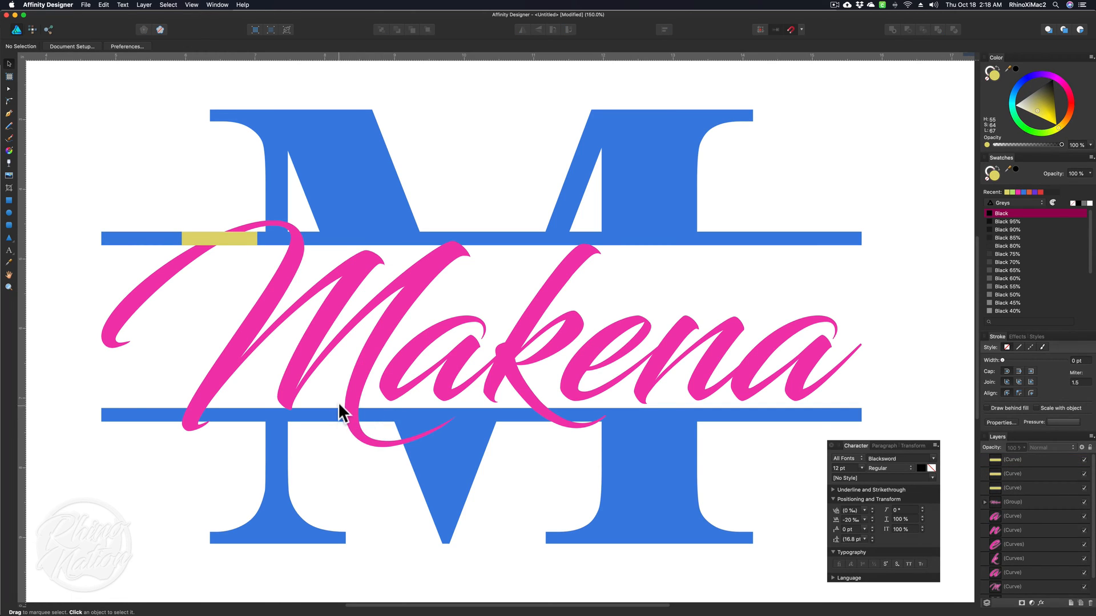
# Draw a closed four-corner patch over the lower band where the script M's last downstroke crosses it, and fill it yellow, H 52, S 64, L 67.
pyautogui.click(10, 113)
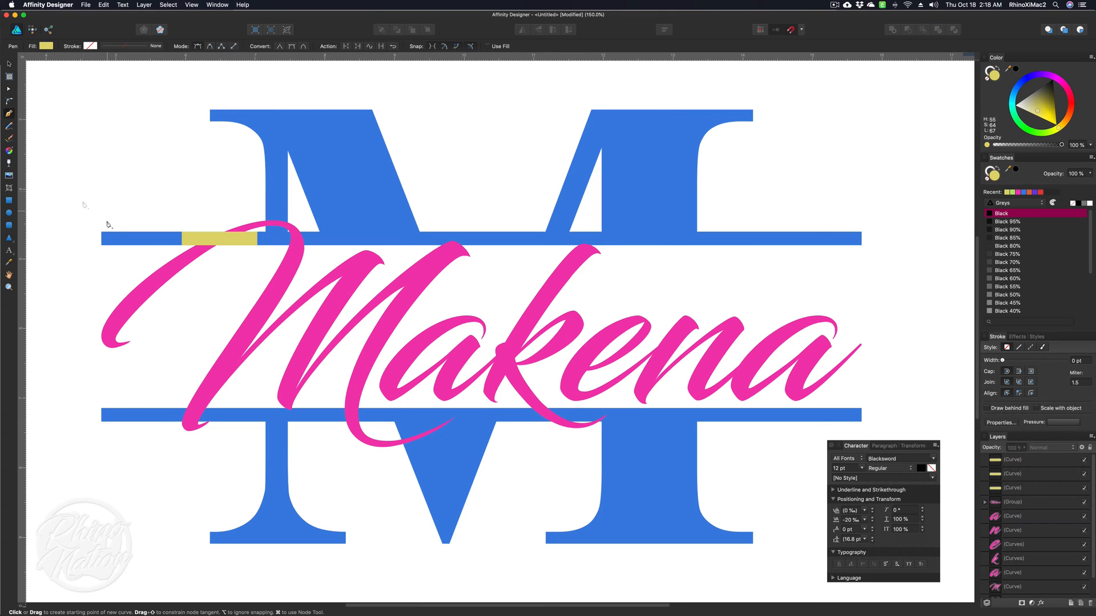
pyautogui.click(337, 408)
pyautogui.click(364, 407)
pyautogui.click(365, 421)
pyautogui.click(338, 421)
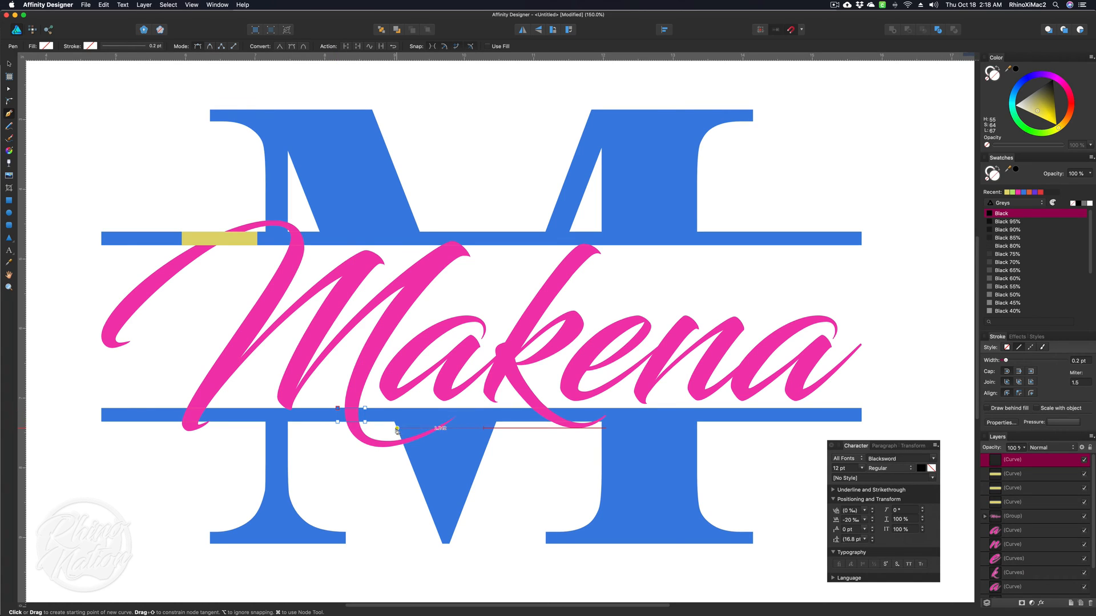
pyautogui.click(1058, 127)
pyautogui.press('Escape')
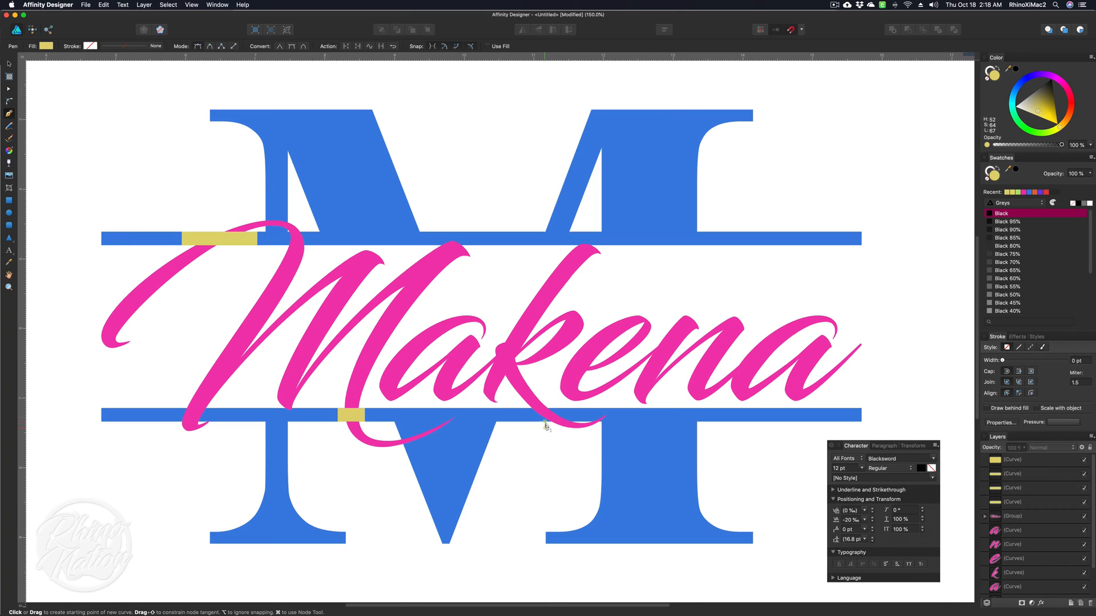
# Draw a slanted four-corner patch over the lower band where the k's tail crosses it, and fill it yellow.
pyautogui.click(525, 408)
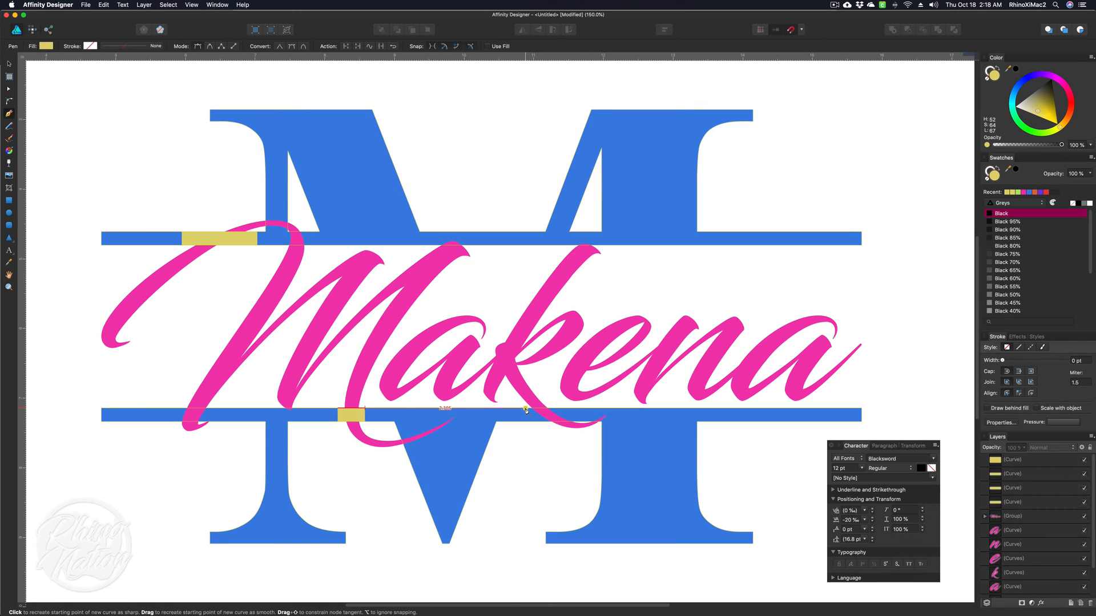
pyautogui.click(561, 408)
pyautogui.click(580, 423)
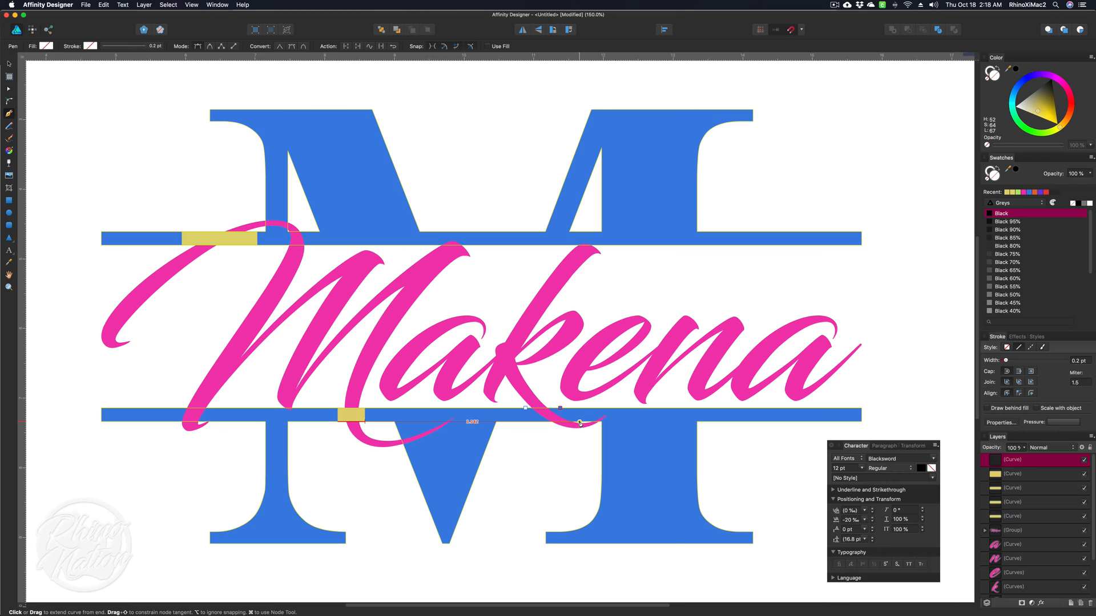
pyautogui.click(533, 423)
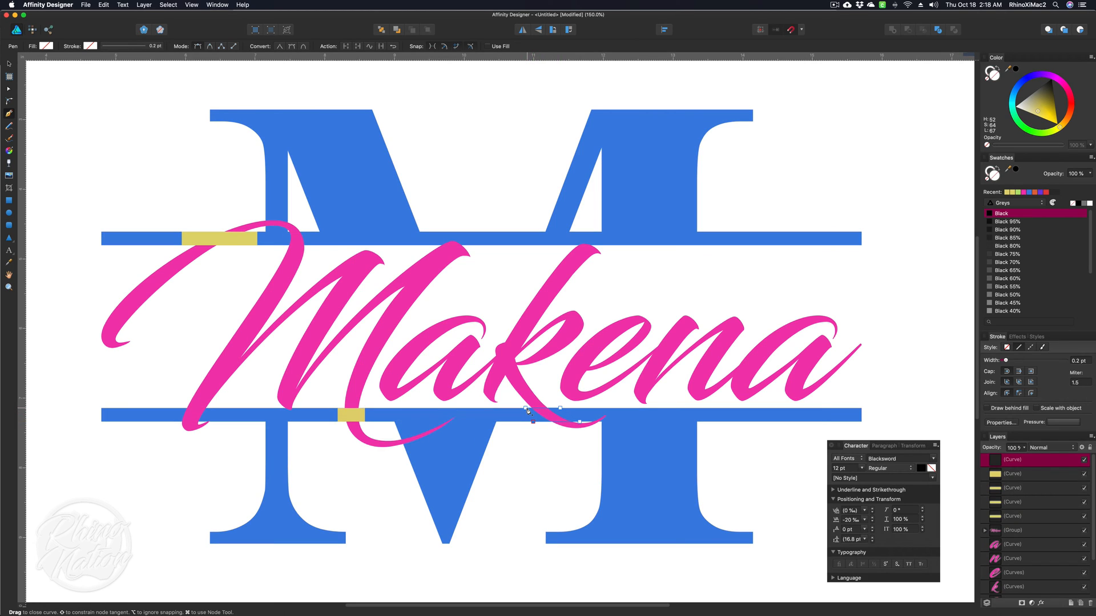
pyautogui.click(1061, 126)
pyautogui.click(8, 64)
pyautogui.click(549, 404)
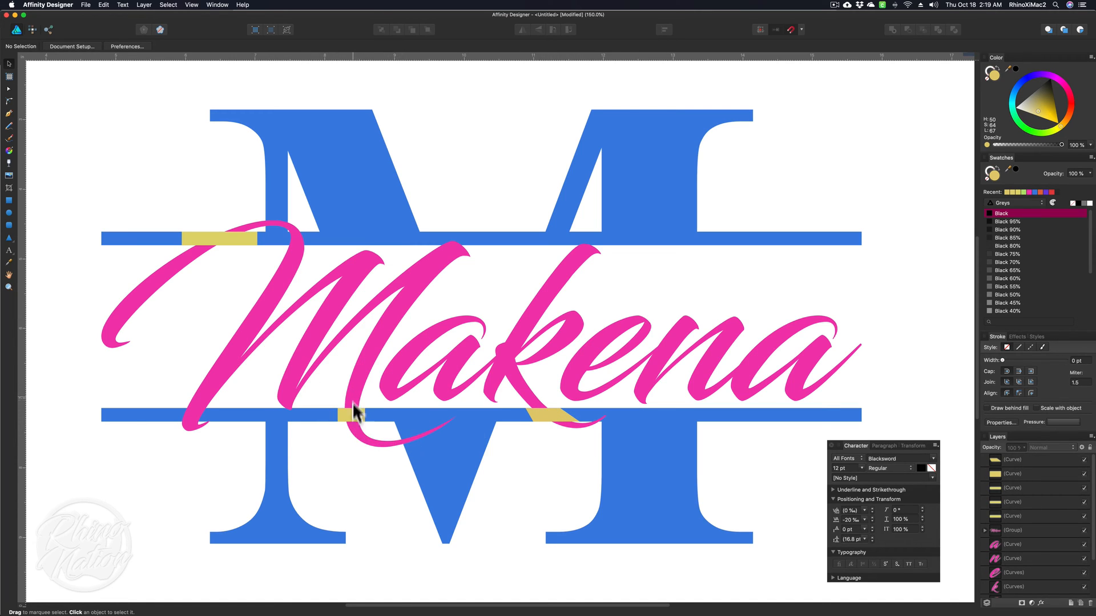
# Combine the three yellow patches on the upper and lower bands into a single object with the Add operation.
pyautogui.click(227, 239)
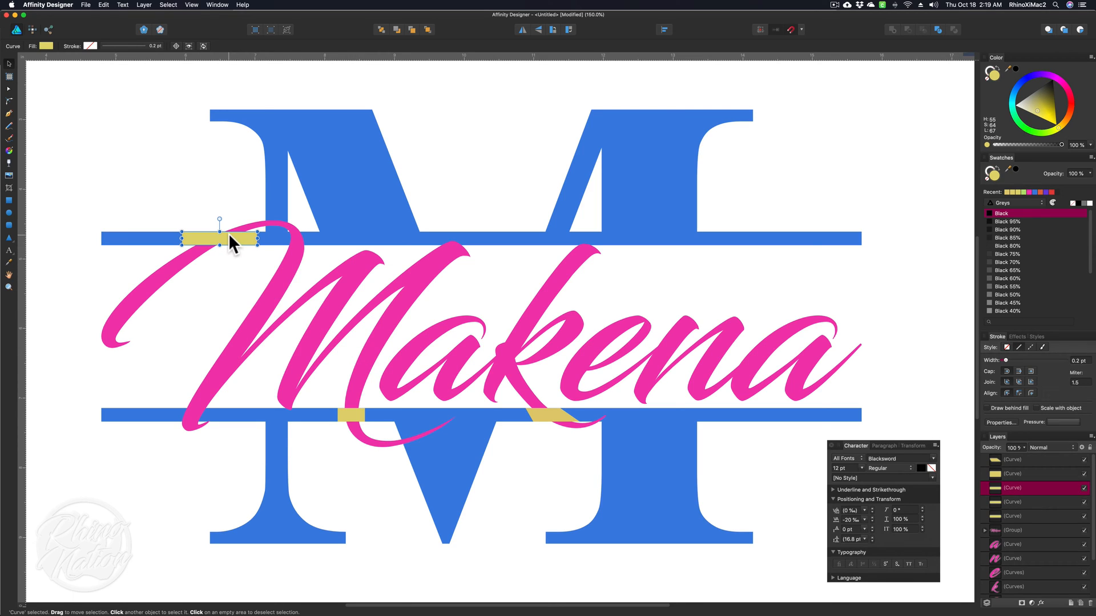
pyautogui.keyDown('shift'); pyautogui.click(351, 411); pyautogui.keyUp('shift')
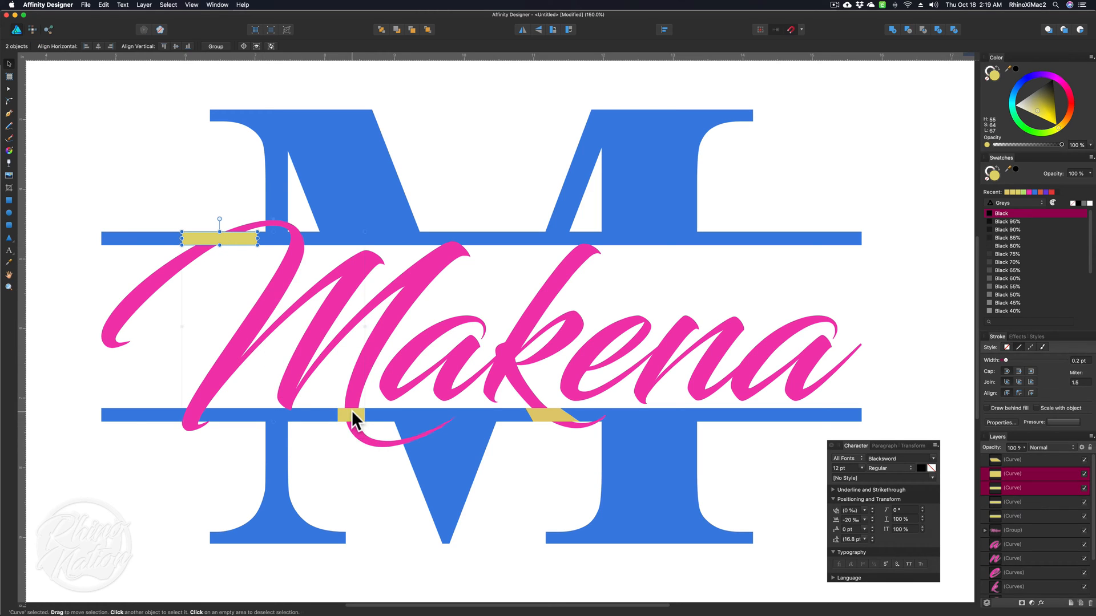
pyautogui.keyDown('shift'); pyautogui.click(554, 413); pyautogui.keyUp('shift')
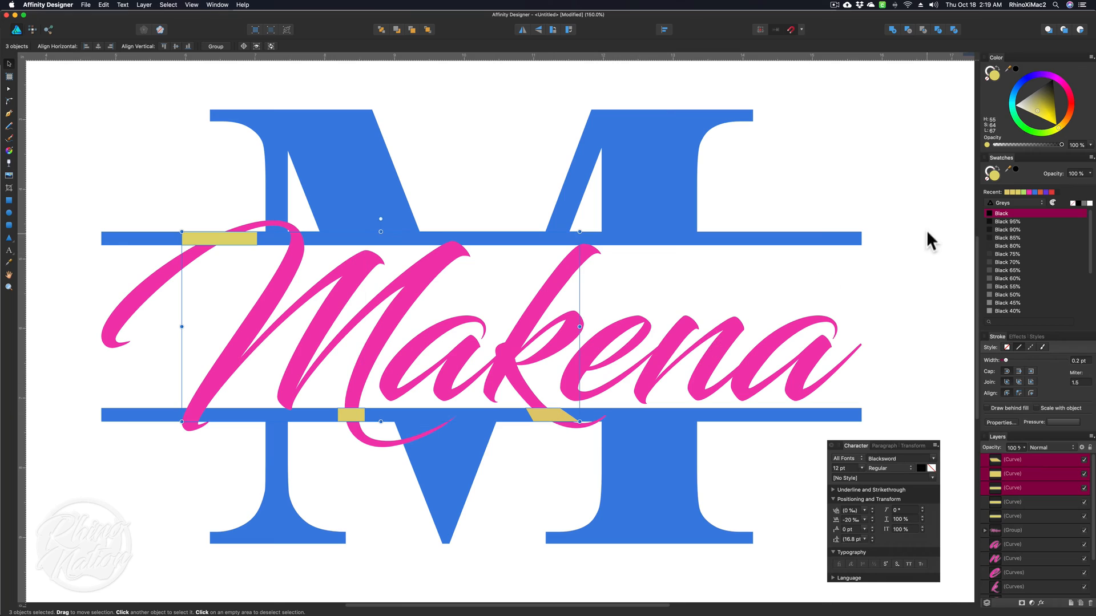
pyautogui.click(891, 29)
pyautogui.moveTo(205, 238); pyautogui.dragTo(191, 142)
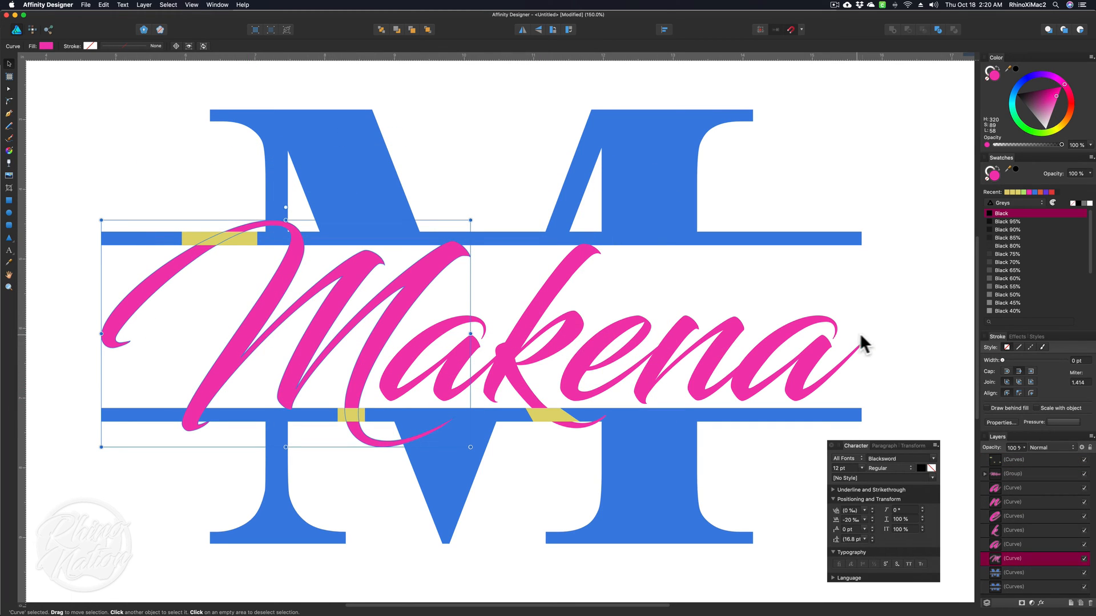
# Merge the six letters of the large name into one curve object and subtract the combined yellow patches from it.
pyautogui.moveTo(59, 311); pyautogui.dragTo(876, 367)
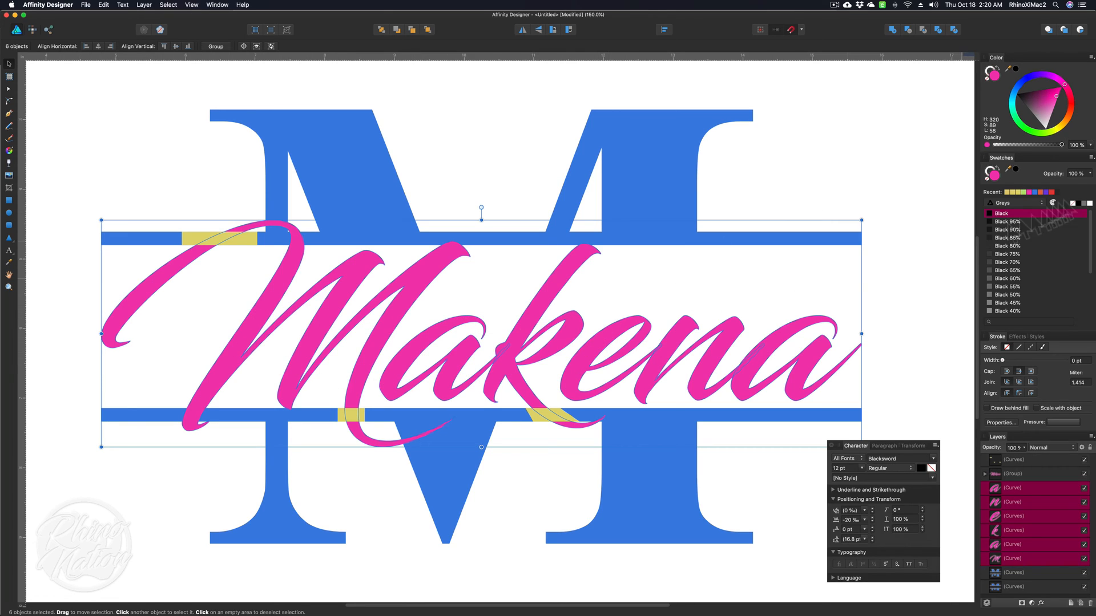
pyautogui.click(892, 30)
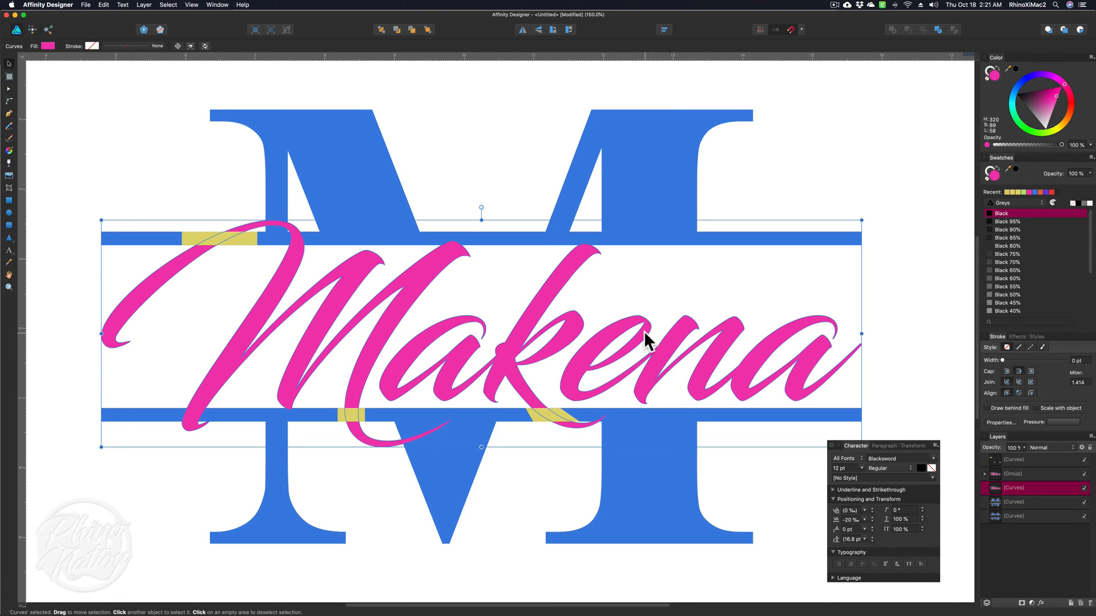
pyautogui.click(193, 234)
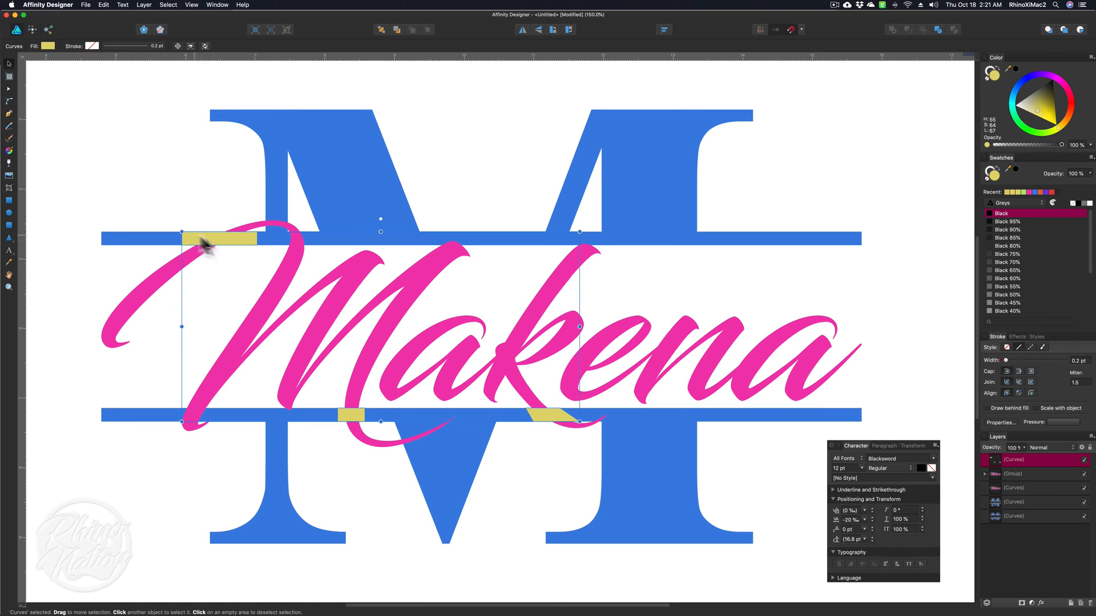
pyautogui.keyDown('shift'); pyautogui.click(122, 314); pyautogui.keyUp('shift')
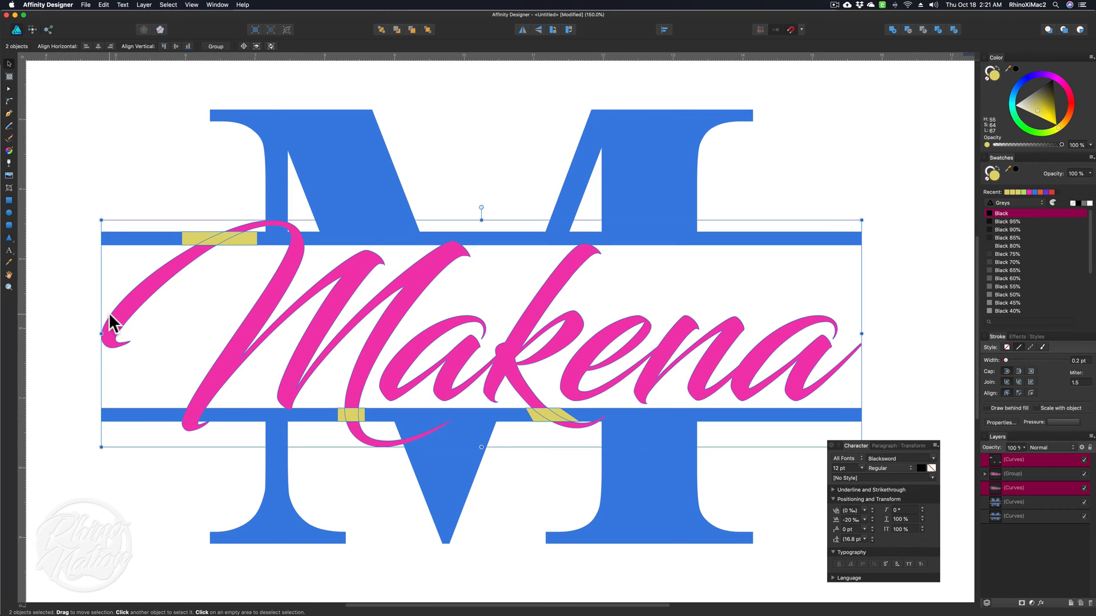
pyautogui.click(908, 30)
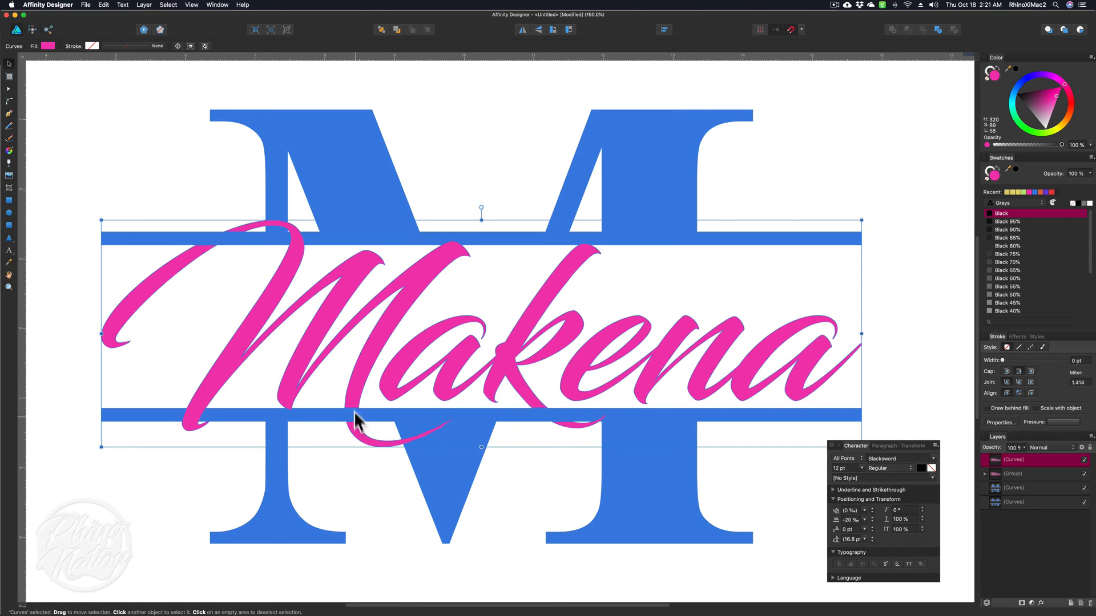
pyautogui.click(179, 166)
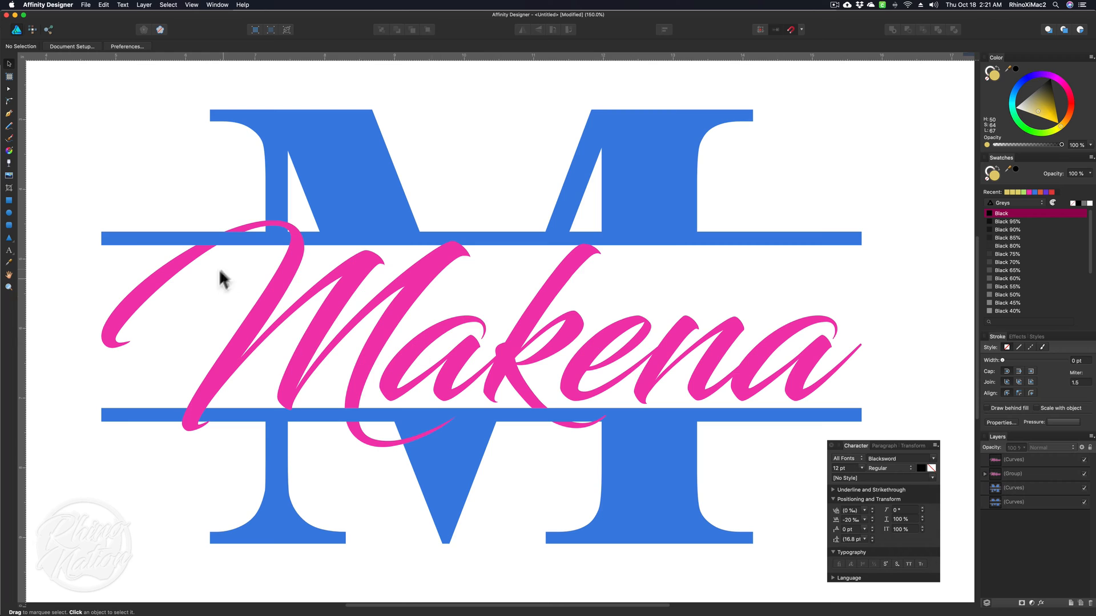
# Place the interlaced monogram at reduced size in the page's upper-left corner and a copy of the upper-right monogram in the middle of the page.
pyautogui.moveTo(123, 140); pyautogui.dragTo(811, 570)
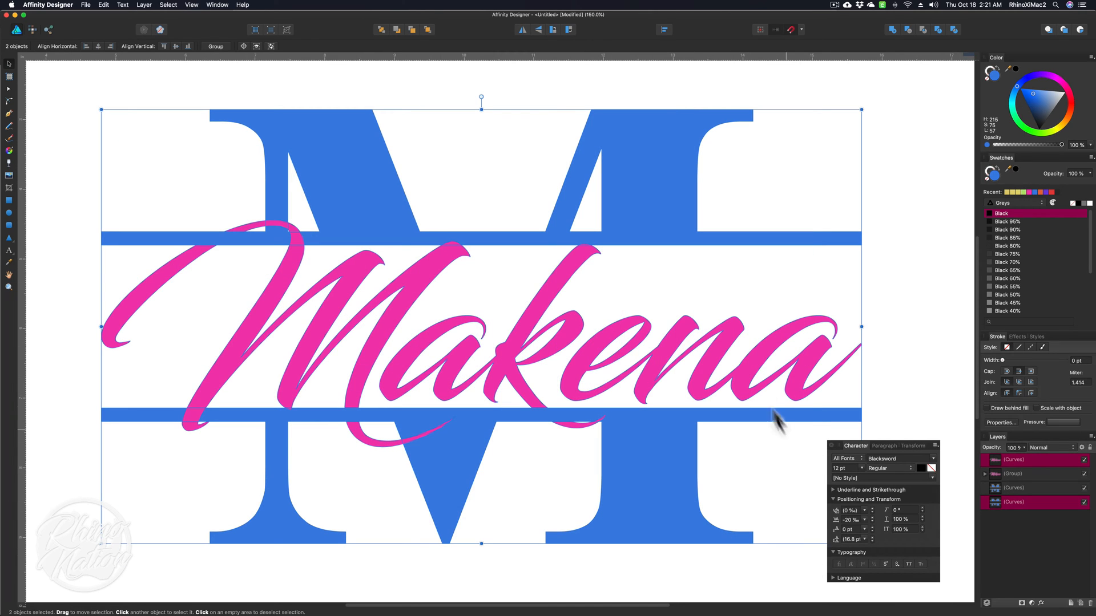
pyautogui.moveTo(101, 110); pyautogui.dragTo(78, 89)
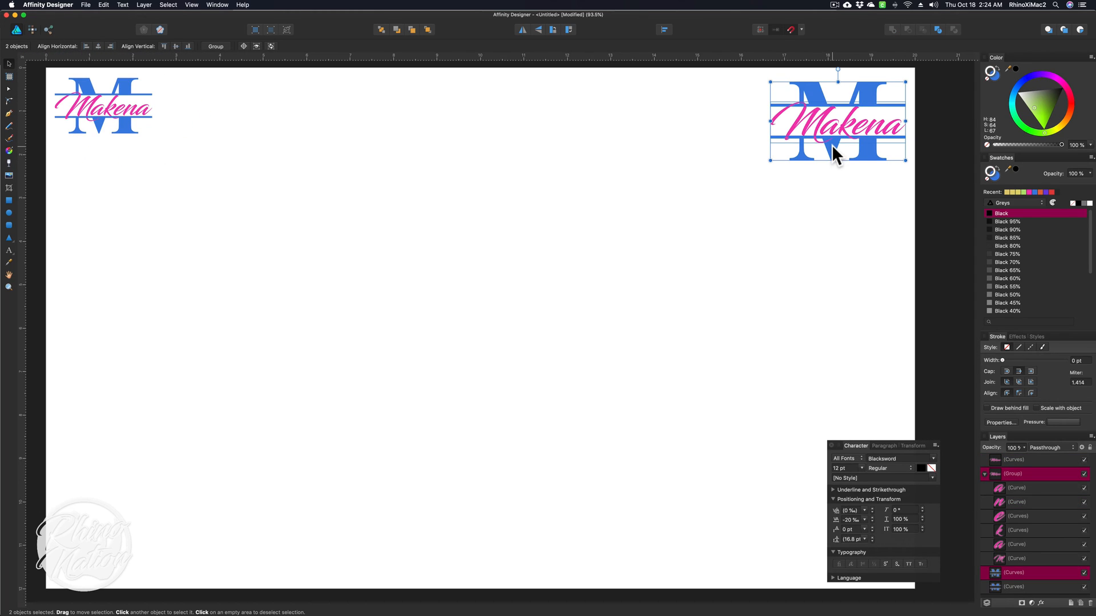
pyautogui.keyDown('alt'); pyautogui.moveTo(831, 145); pyautogui.dragTo(484, 341); pyautogui.keyUp('alt')
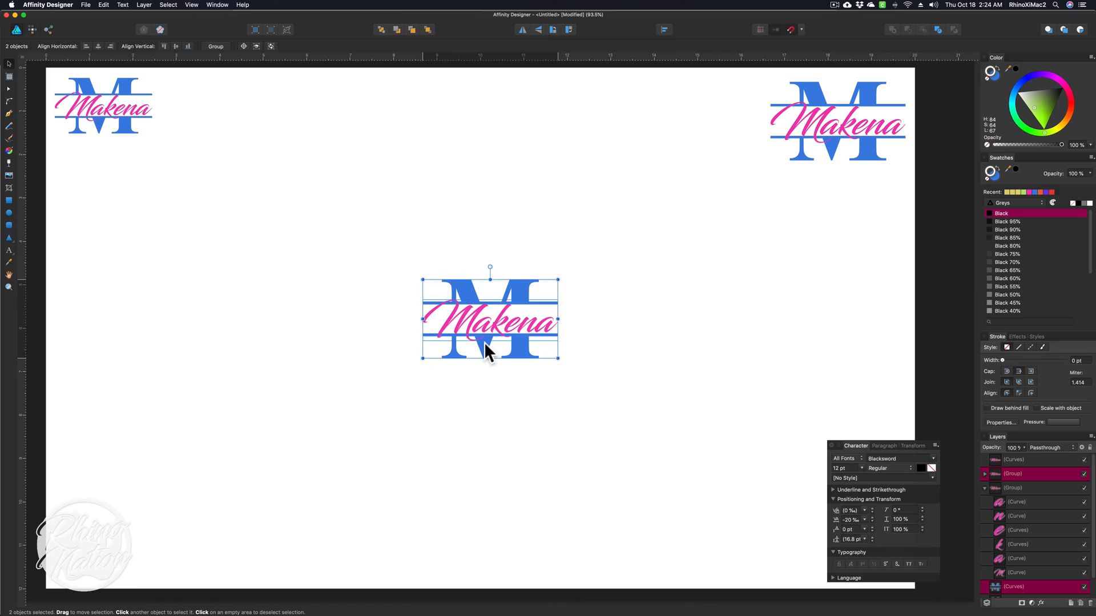
# Enlarge the middle copy of the monogram to fill most of the page and centre it.
pyautogui.moveTo(558, 359); pyautogui.dragTo(725, 514)
pyautogui.moveTo(580, 391); pyautogui.dragTo(579, 424)
pyautogui.click(724, 362)
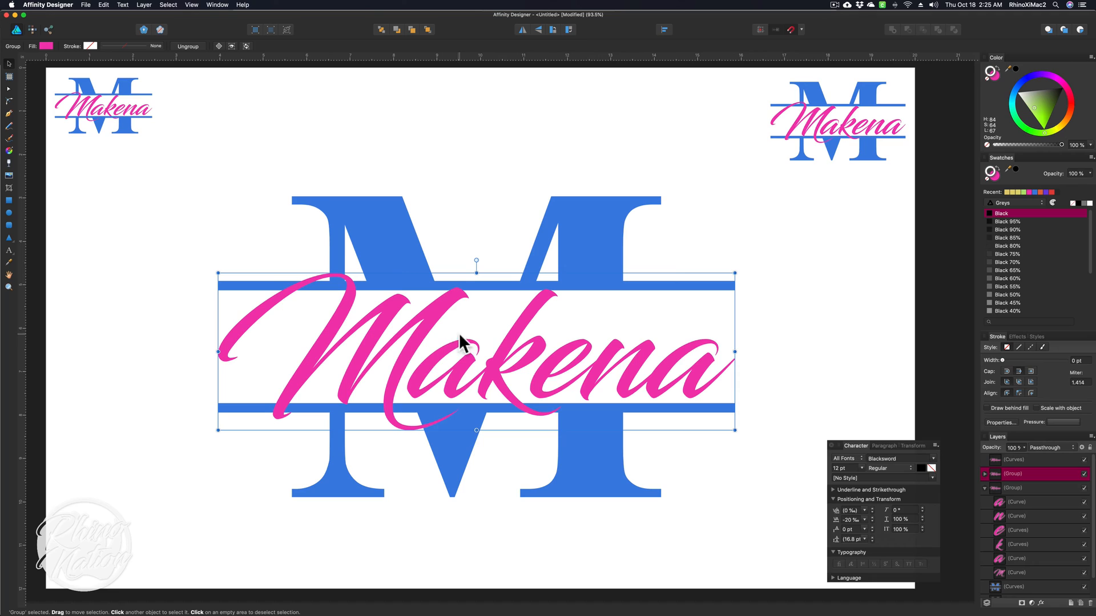
# Ungroup the letters of the large name and merge them into one curve object with the Add operation.
pyautogui.click(143, 5)
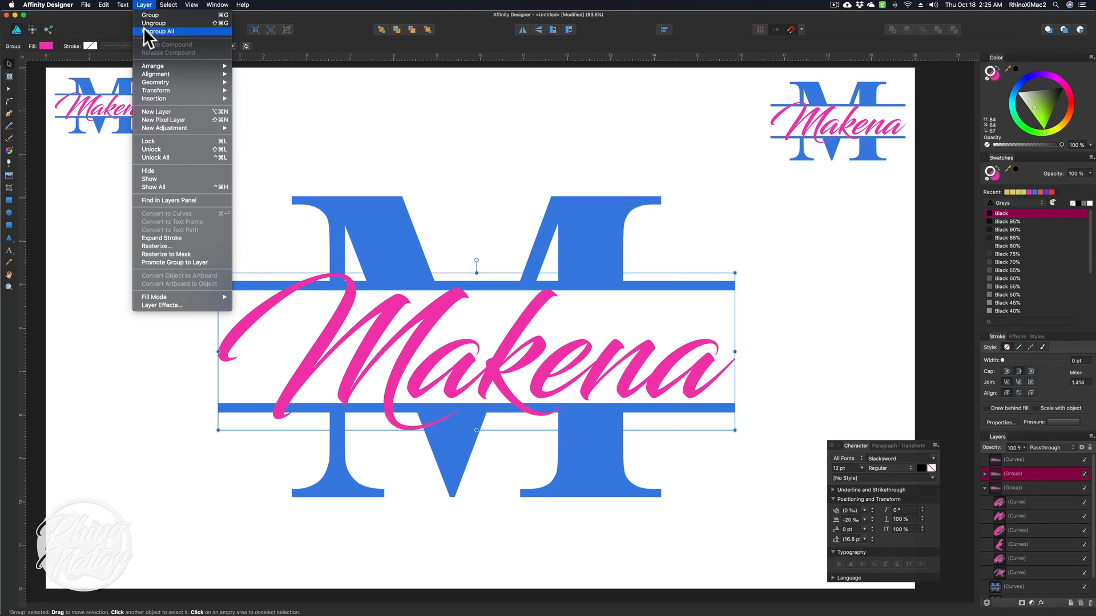
pyautogui.click(143, 30)
pyautogui.click(892, 30)
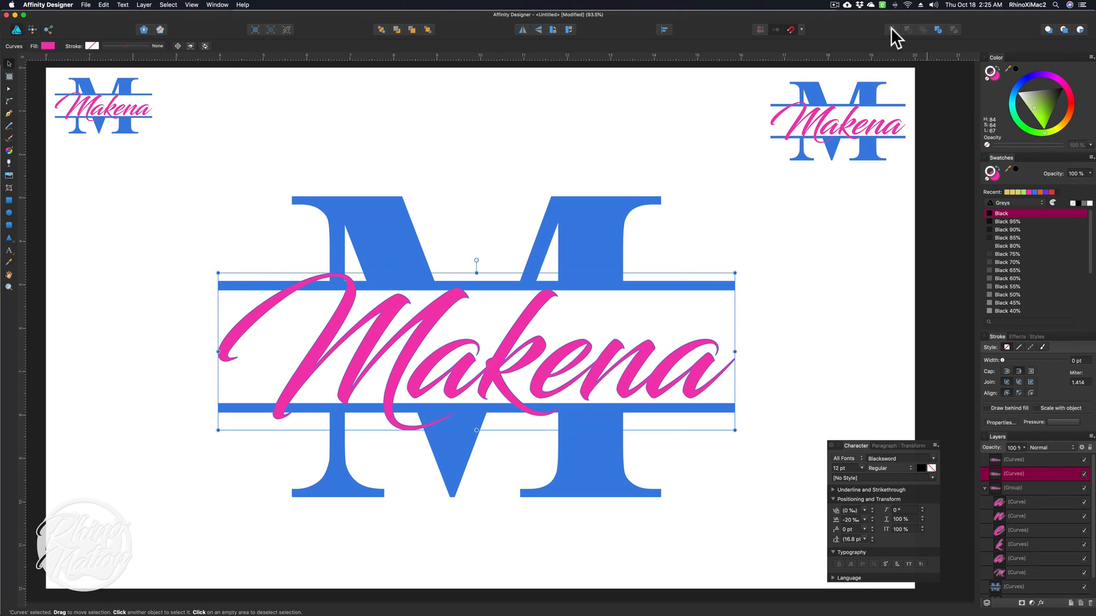
# Ungroup the name on the upper-right monogram and merge its six letters into one curve object with Add.
pyautogui.click(682, 110)
pyautogui.moveTo(732, 116); pyautogui.dragTo(879, 125)
pyautogui.click(143, 5)
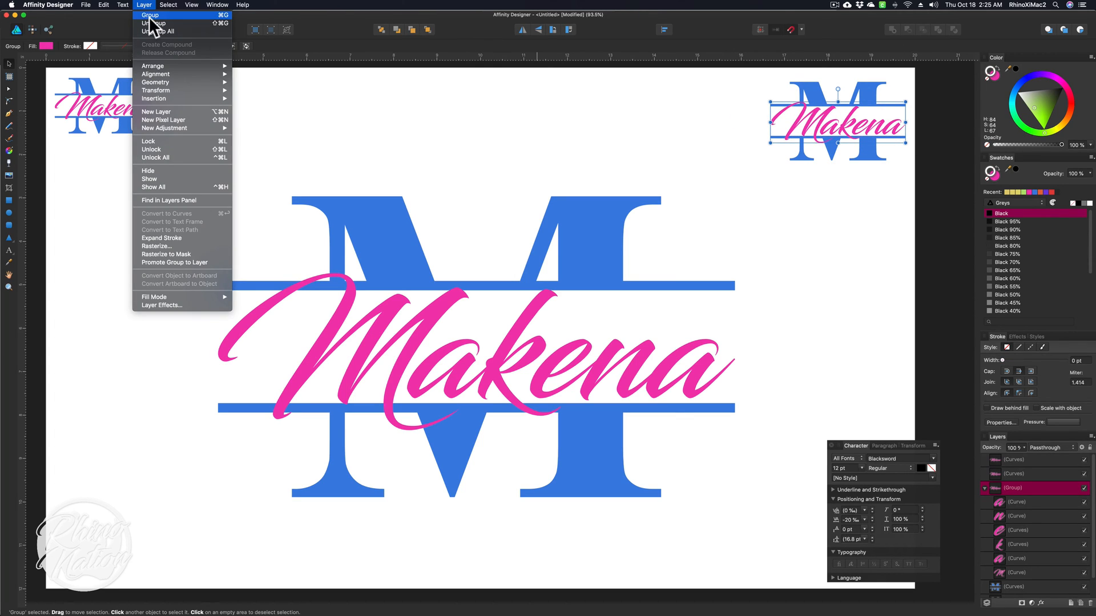
pyautogui.click(157, 37)
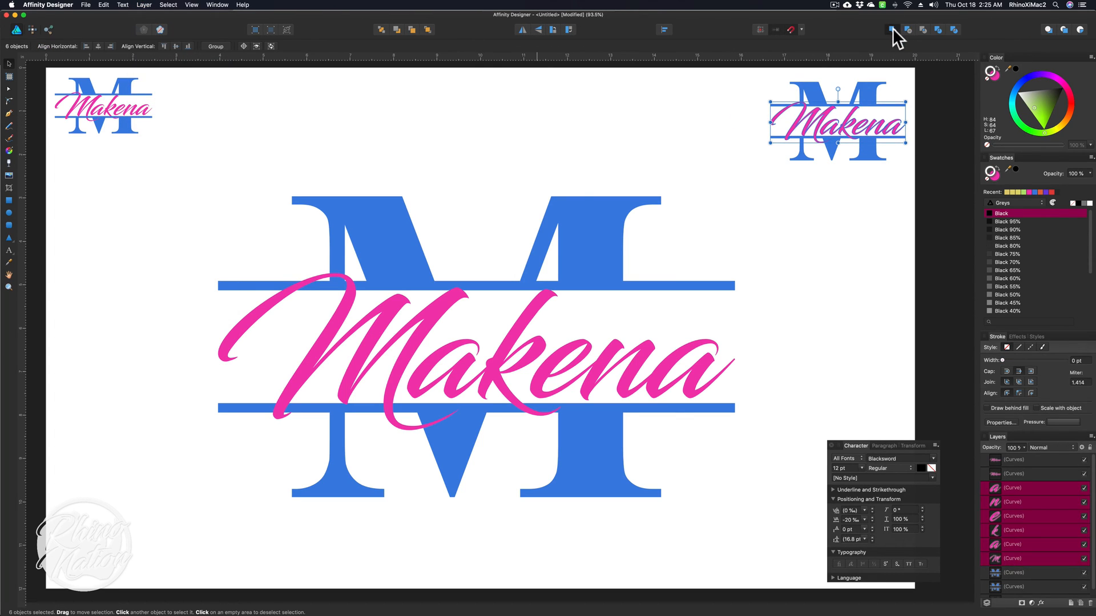
pyautogui.click(892, 30)
pyautogui.click(830, 193)
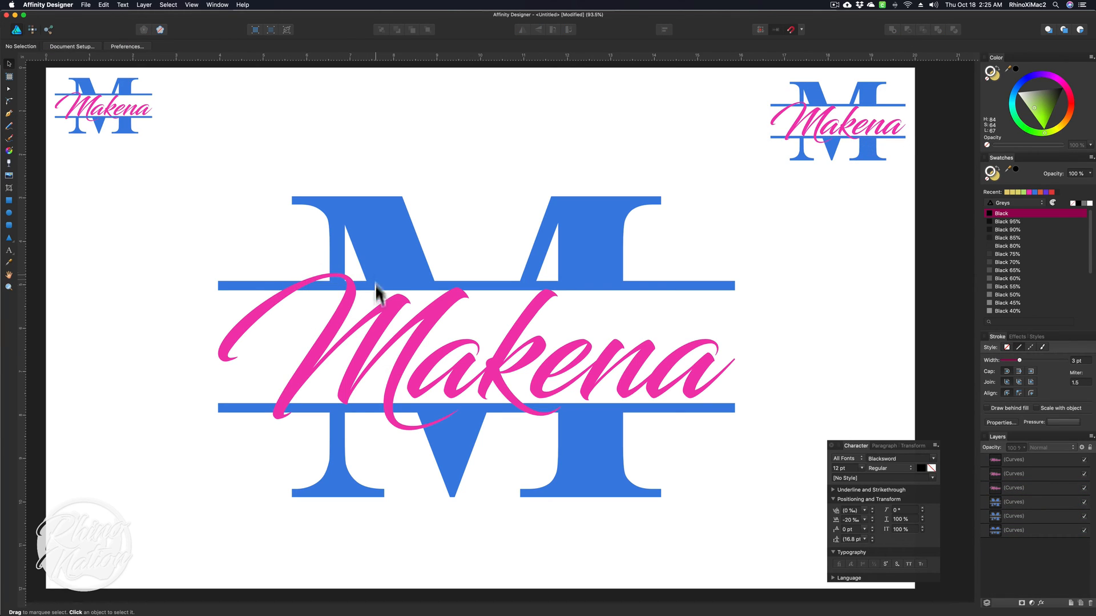
# Fill the large name with orange, duplicate it in place, and hide the lower copy.
pyautogui.click(232, 336)
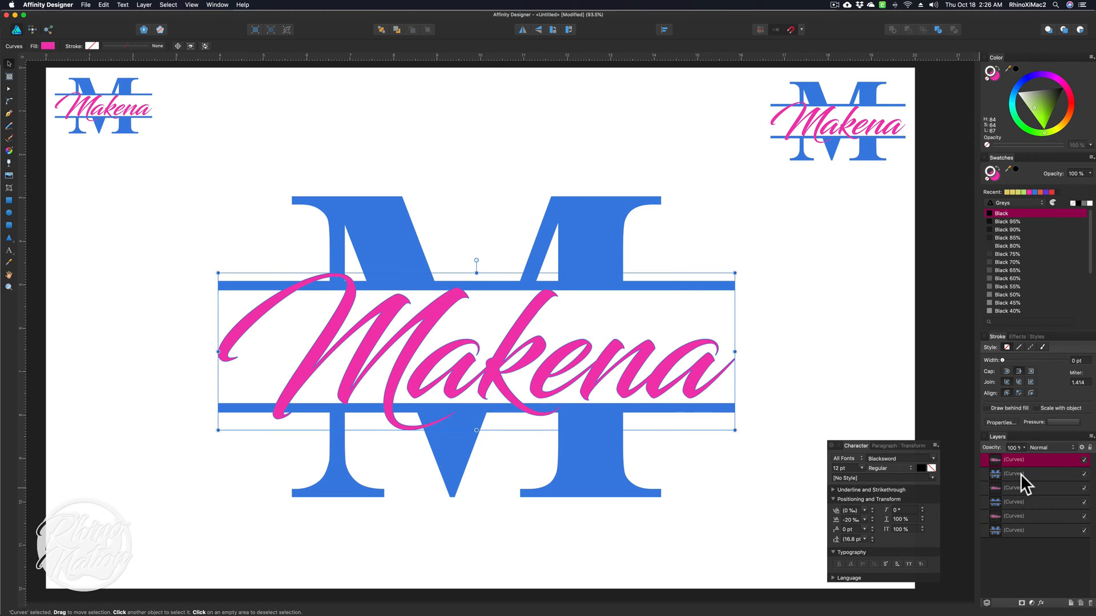
pyautogui.moveTo(1050, 129); pyautogui.dragTo(1070, 112)
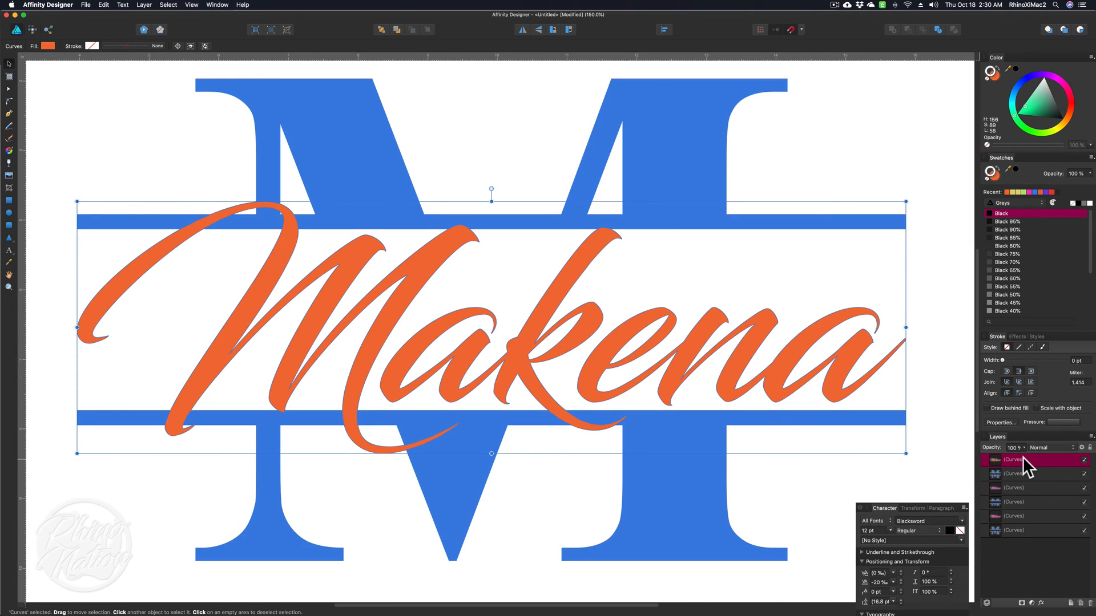
pyautogui.press('super+j')
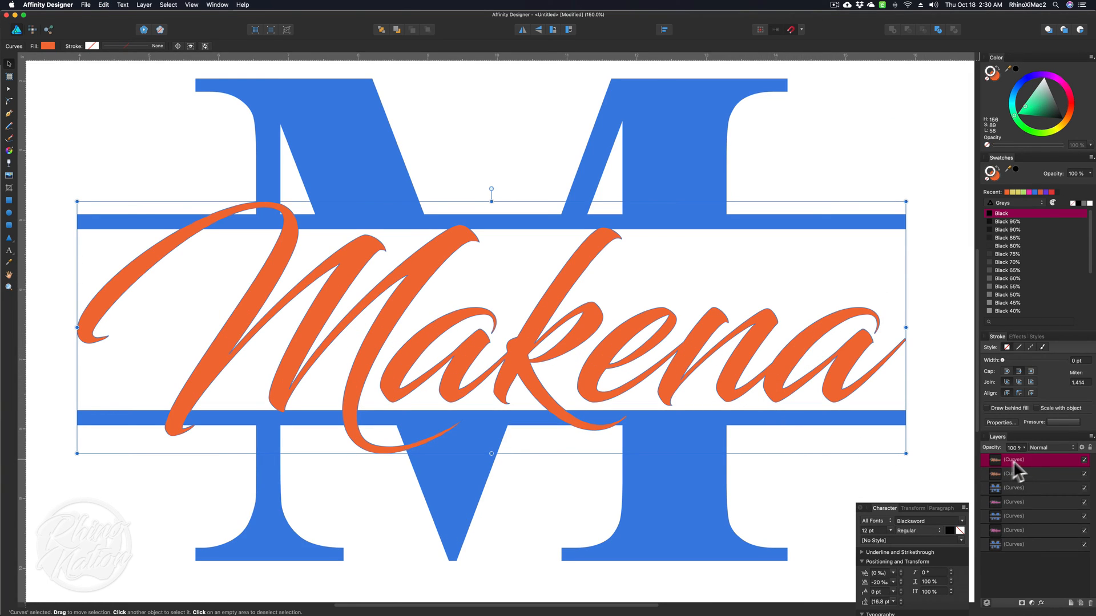
pyautogui.click(1085, 474)
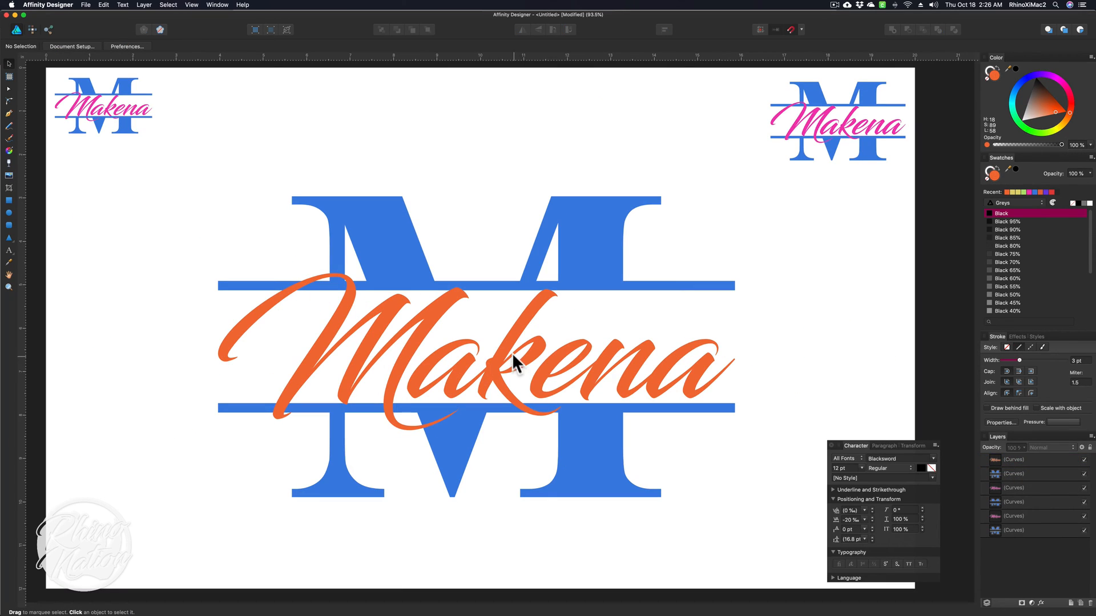
# Give the large orange name a dark green outline with a stroke width of 3 pt.
pyautogui.click(988, 72)
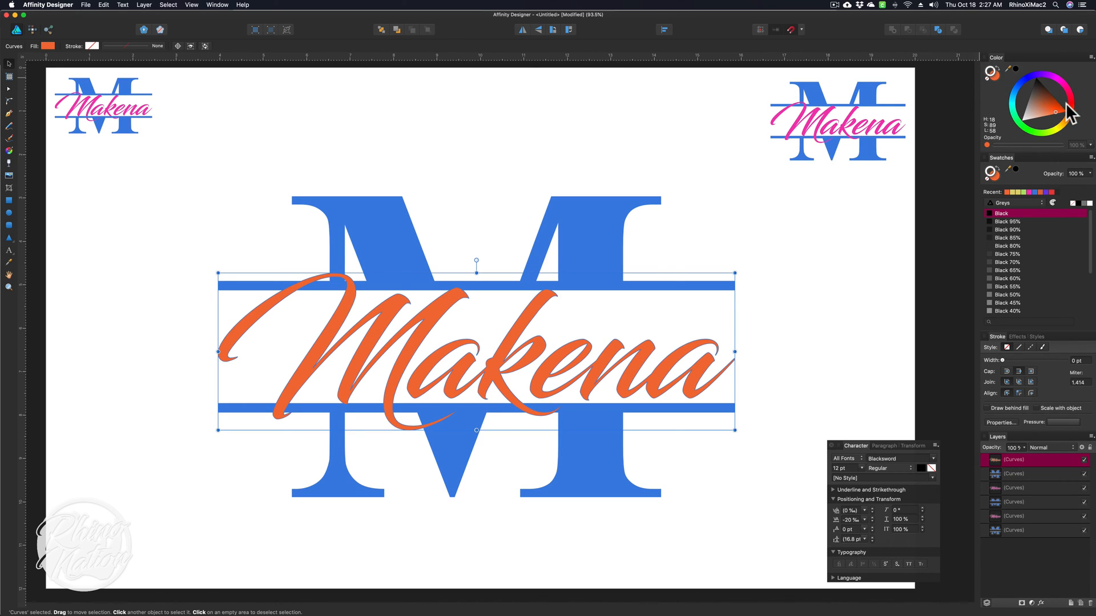
pyautogui.moveTo(1069, 110)
pyautogui.mouseDown()
pyautogui.moveTo(1047, 80)
pyautogui.moveTo(1017, 114)
pyautogui.mouseUp()
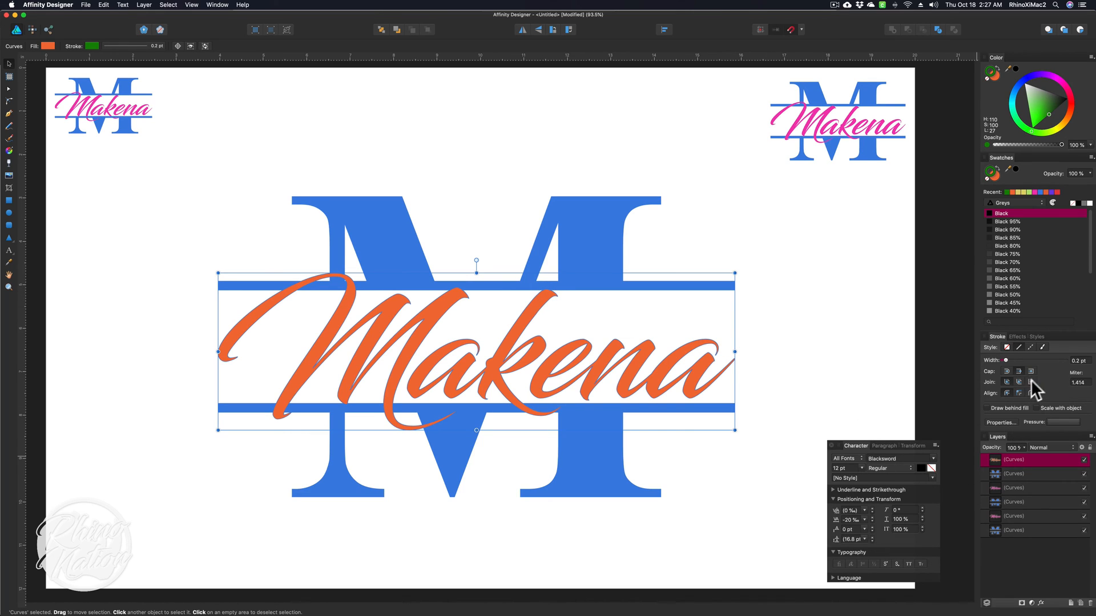
pyautogui.moveTo(1006, 360); pyautogui.dragTo(1019, 358)
pyautogui.press('super+=')
pyautogui.press('super+=')
pyautogui.press('super+=')
pyautogui.press('super+=')
pyautogui.press('super+=')
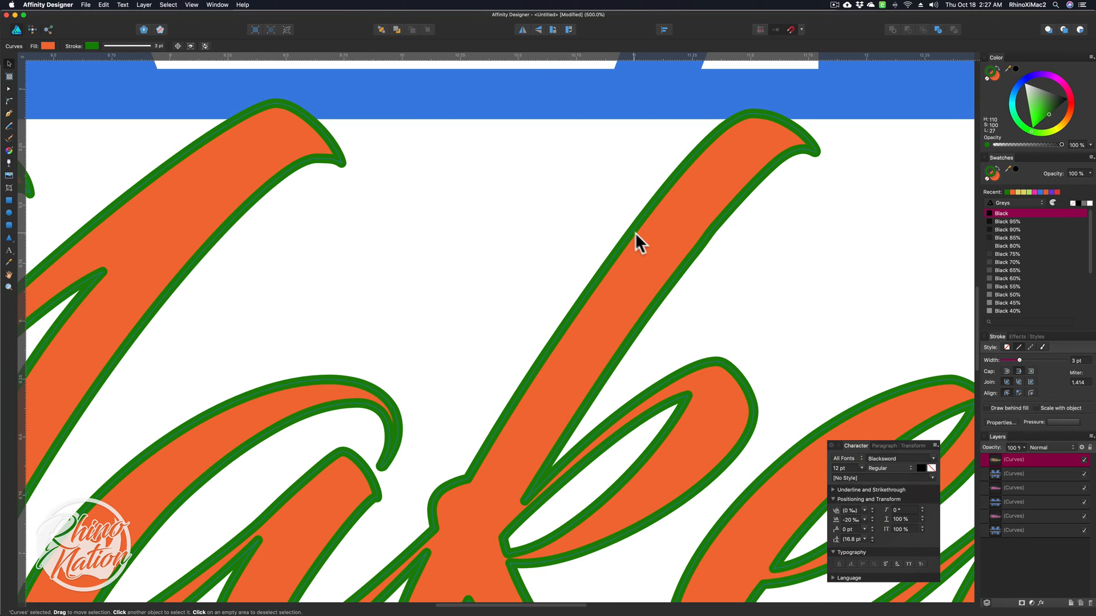
# Try the outside stroke alignment on the name, return it to centre alignment, and set the stroke width to 6 pt.
pyautogui.click(1029, 390)
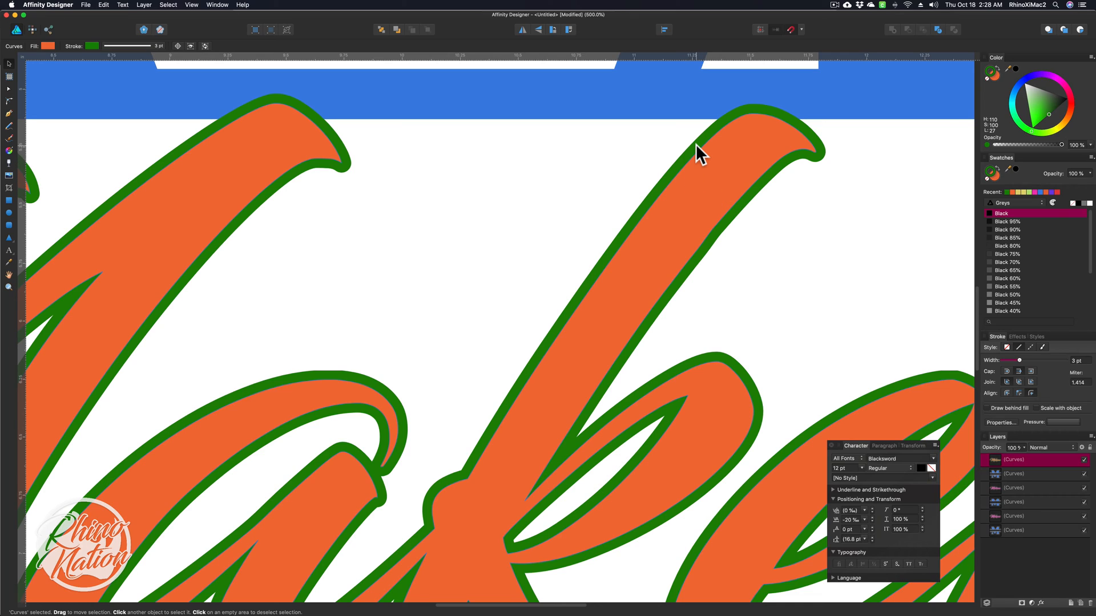
pyautogui.click(1007, 393)
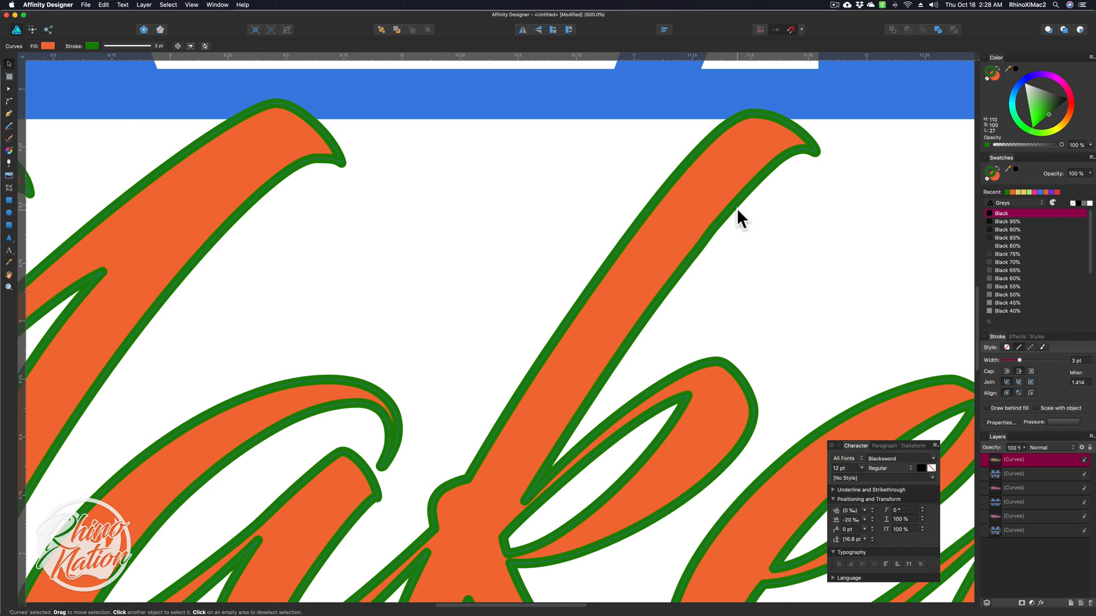
pyautogui.click(1079, 360)
pyautogui.write('6')
pyautogui.press('Return')
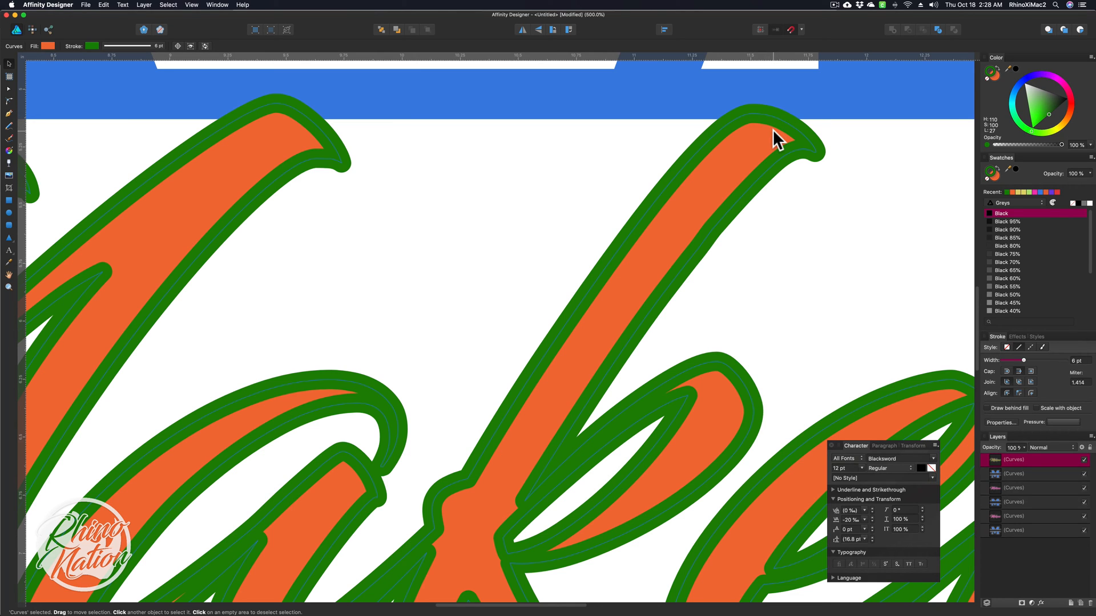
pyautogui.press('super+minus')
pyautogui.press('super+minus')
pyautogui.press('super+minus')
pyautogui.press('super+minus')
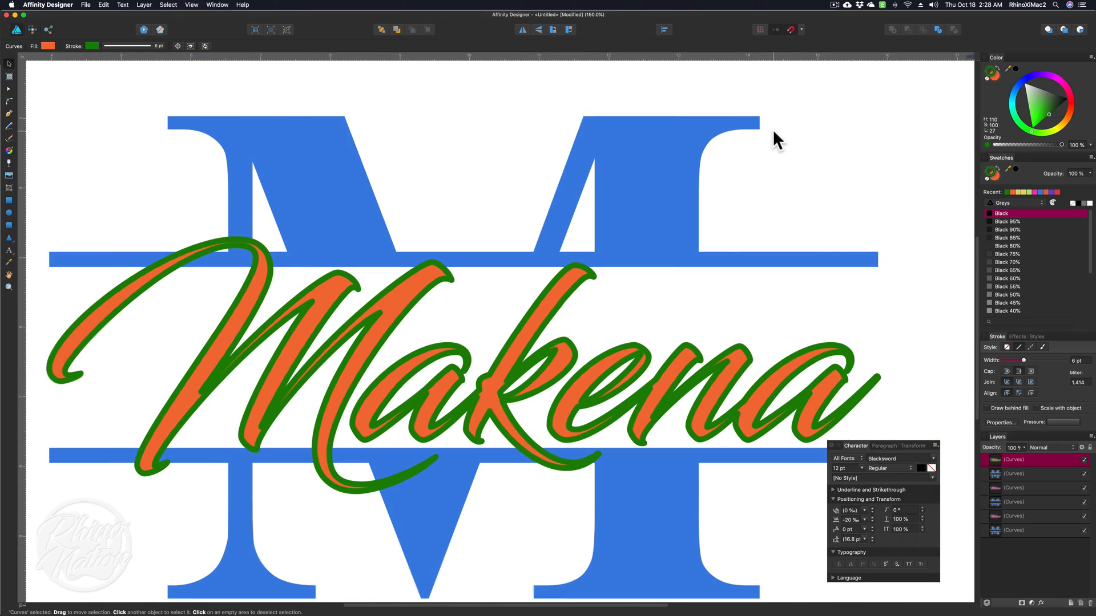
# Expand the name's green stroke into a separate shape, and undo a test move of that shape.
pyautogui.moveTo(39, 292); pyautogui.dragTo(906, 423)
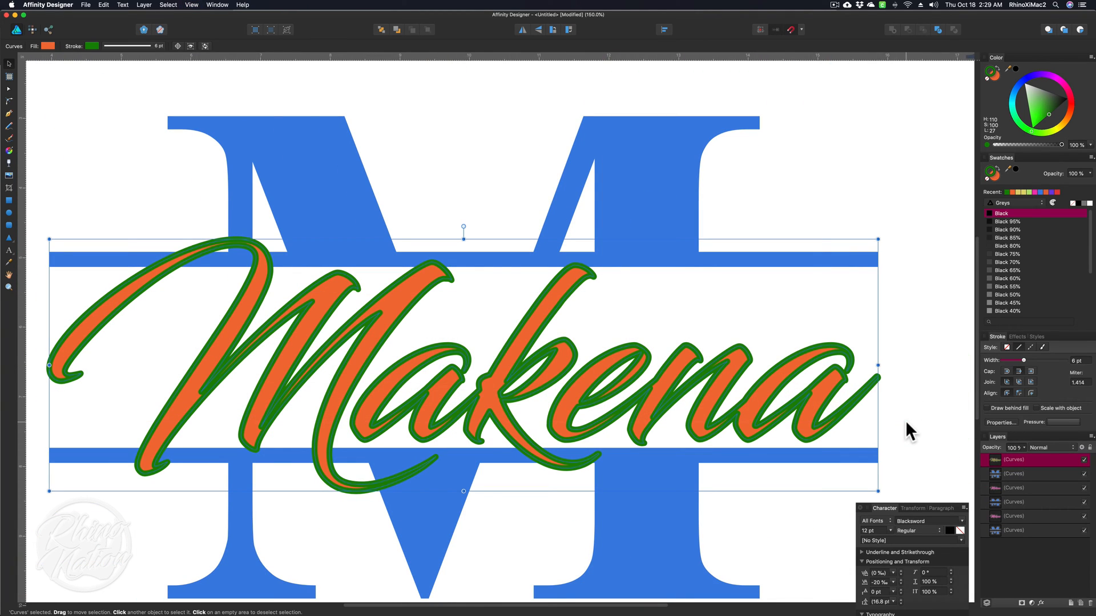
pyautogui.click(142, 5)
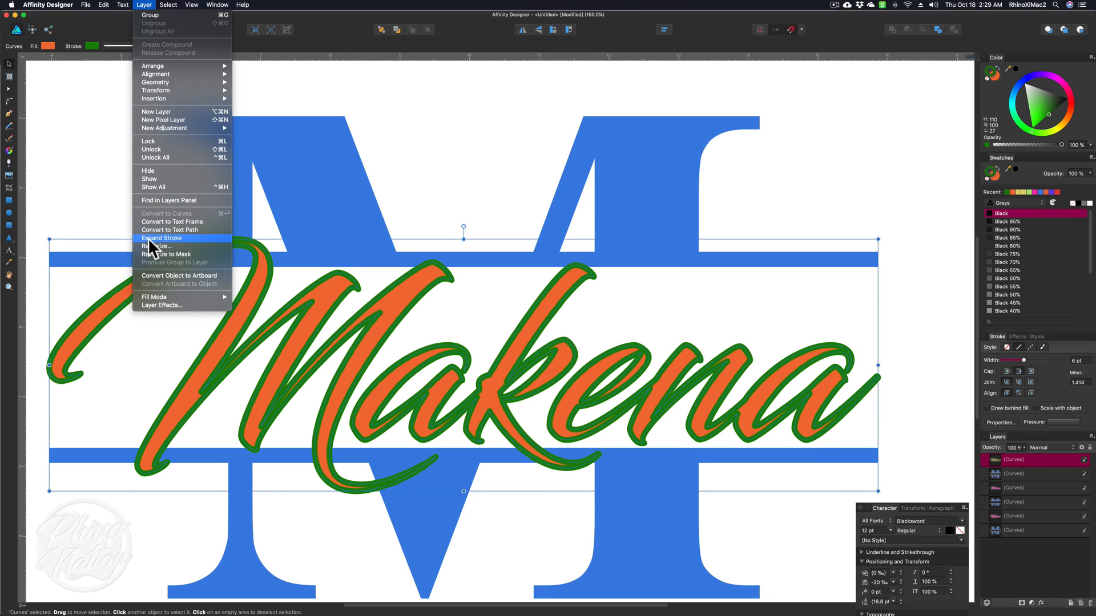
pyautogui.click(180, 236)
pyautogui.moveTo(222, 250); pyautogui.dragTo(302, 317)
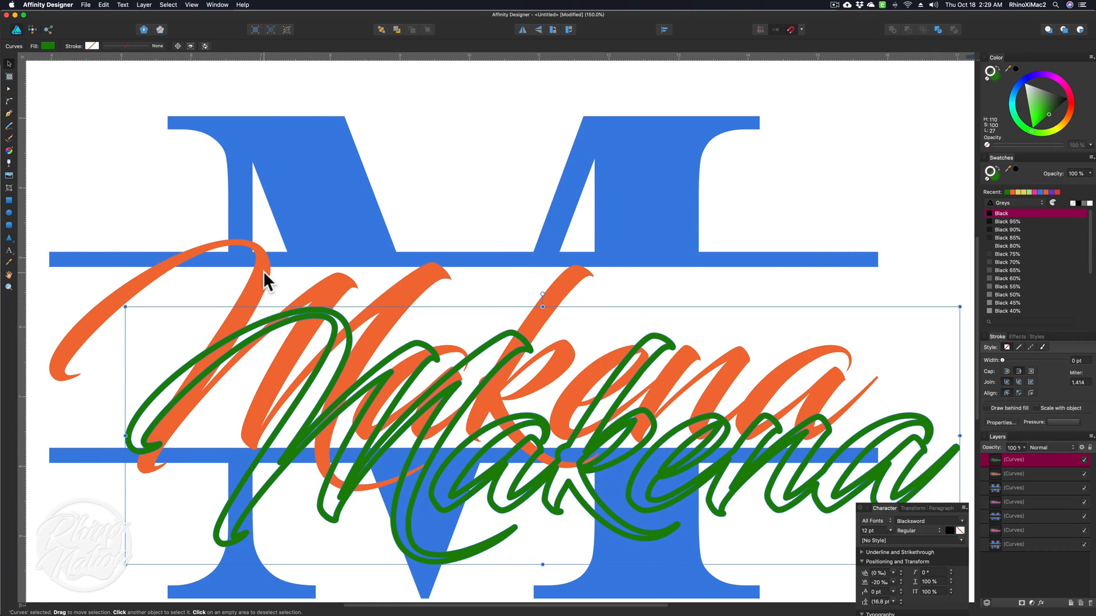
pyautogui.hotkey('ctrl', 'z')
# Merge the expanded green outline and the orange name into a single thickened shape with the Add operation.
pyautogui.click(35, 295)
pyautogui.moveTo(35, 295); pyautogui.dragTo(925, 427)
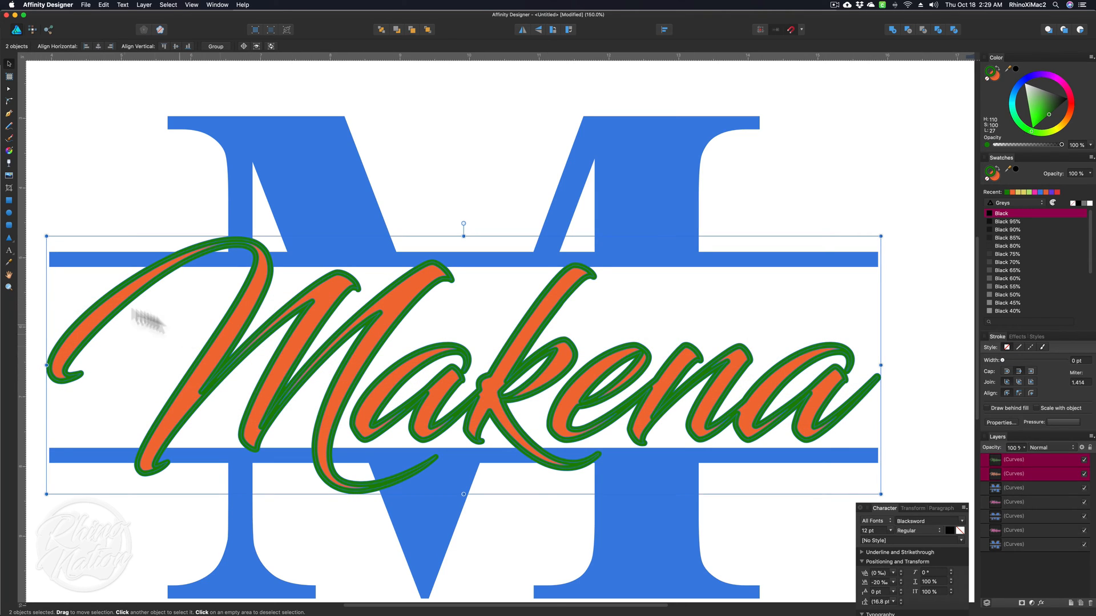
pyautogui.click(891, 29)
pyautogui.click(482, 240)
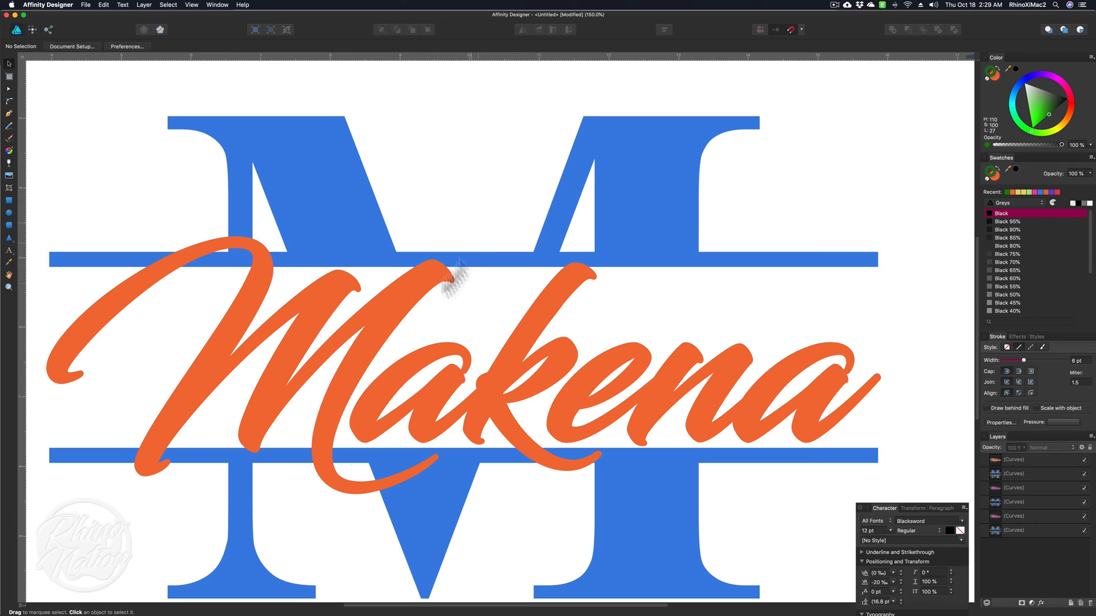
# Subtract the thickened name from the large blue M and its bands, and show the hidden orange name.
pyautogui.scroll(-2, 514, 285)
pyautogui.click(292, 134)
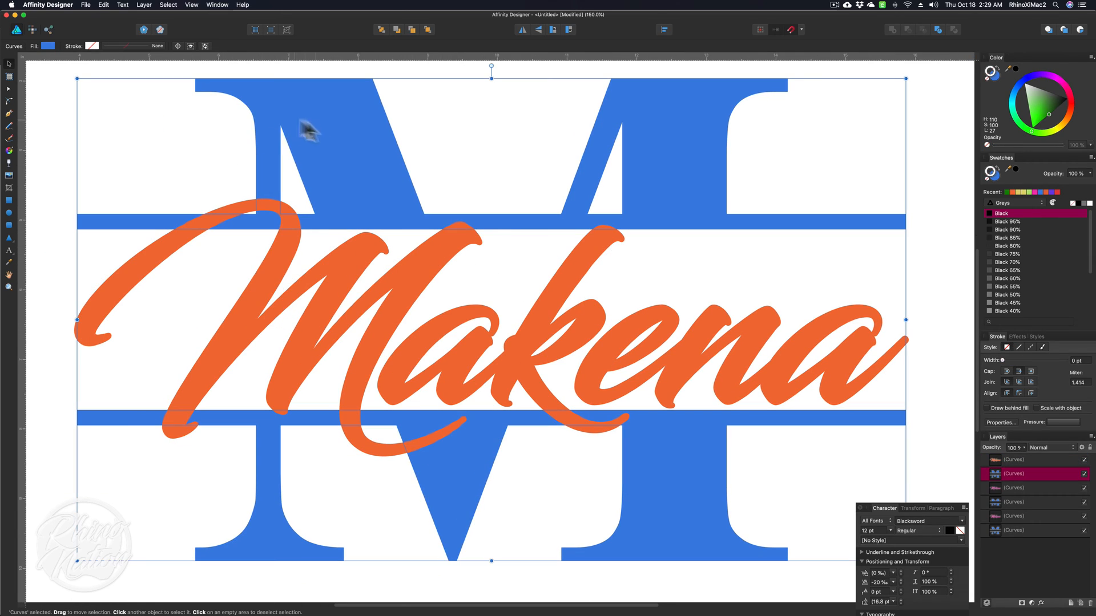
pyautogui.keyDown('shift'); pyautogui.click(158, 264); pyautogui.keyUp('shift')
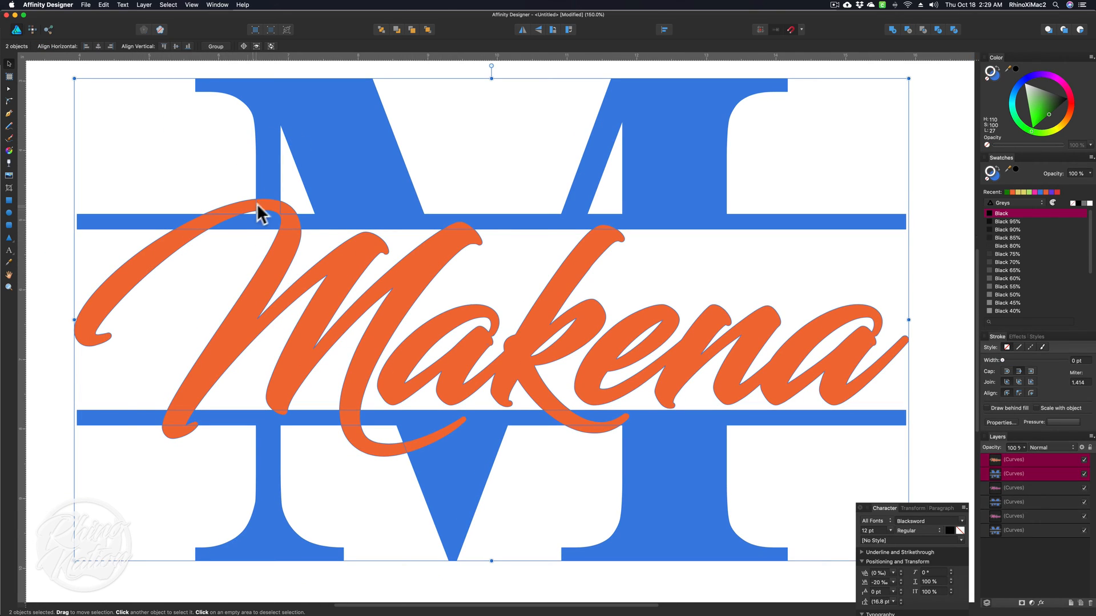
pyautogui.click(907, 28)
pyautogui.click(513, 301)
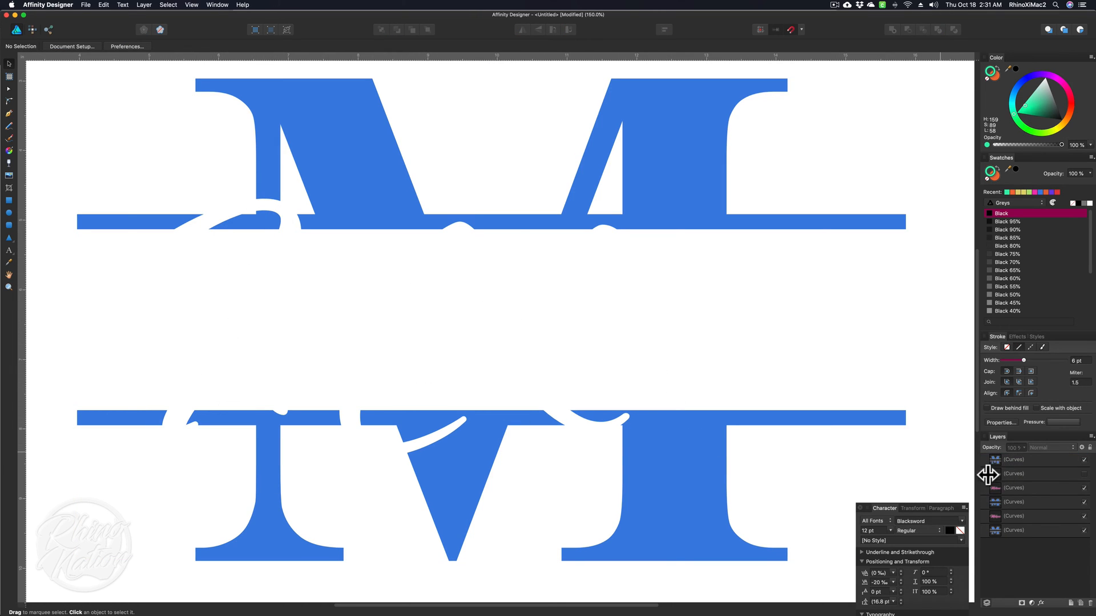
pyautogui.click(1084, 474)
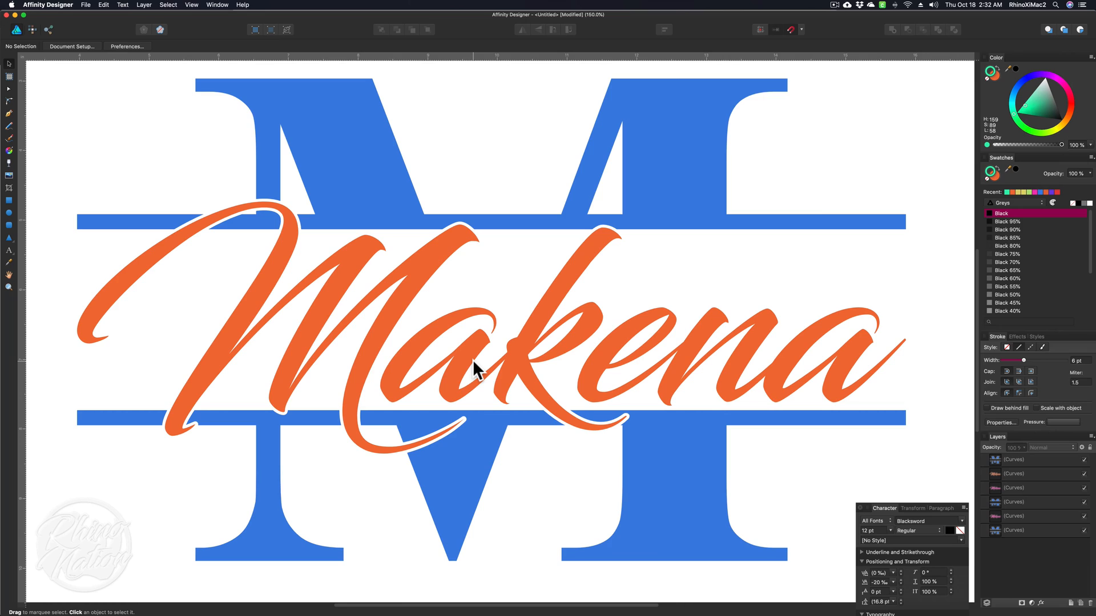
# Draw a four-corner patch over the upper band where the script M's opening stroke crosses it, with no stroke and a light green fill.
pyautogui.press('super+1')
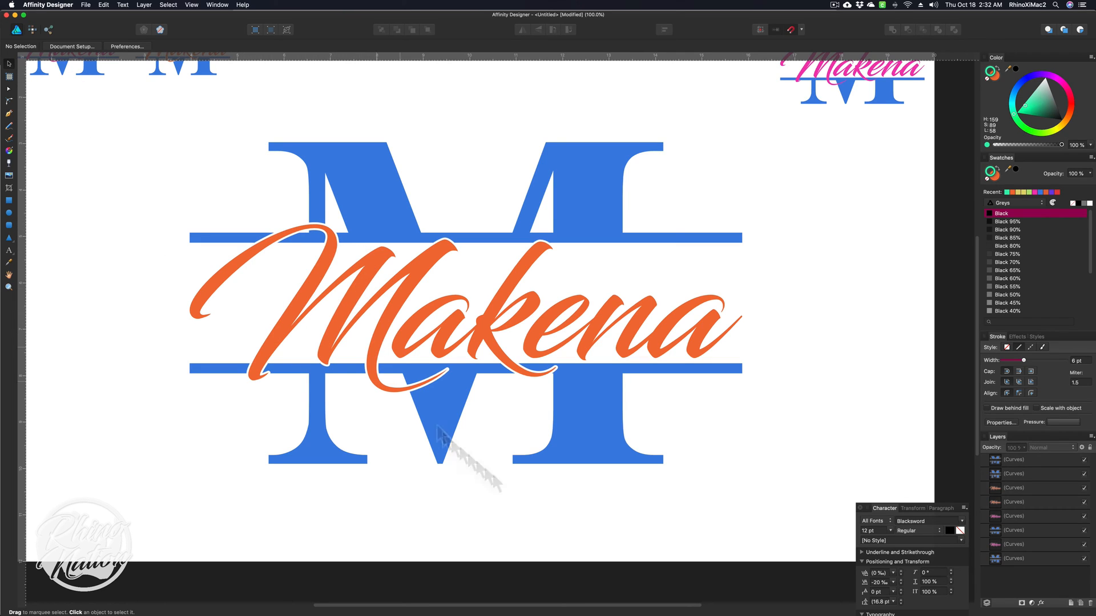
pyautogui.click(9, 113)
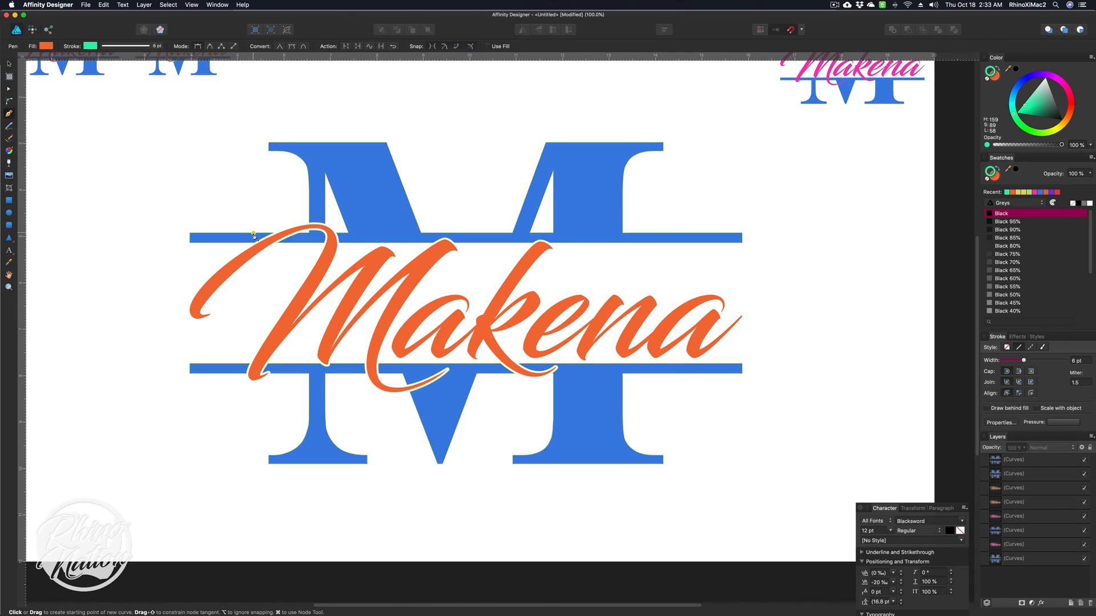
pyautogui.scroll(3, 520, 332)
pyautogui.hscroll(-3, 531, 305)
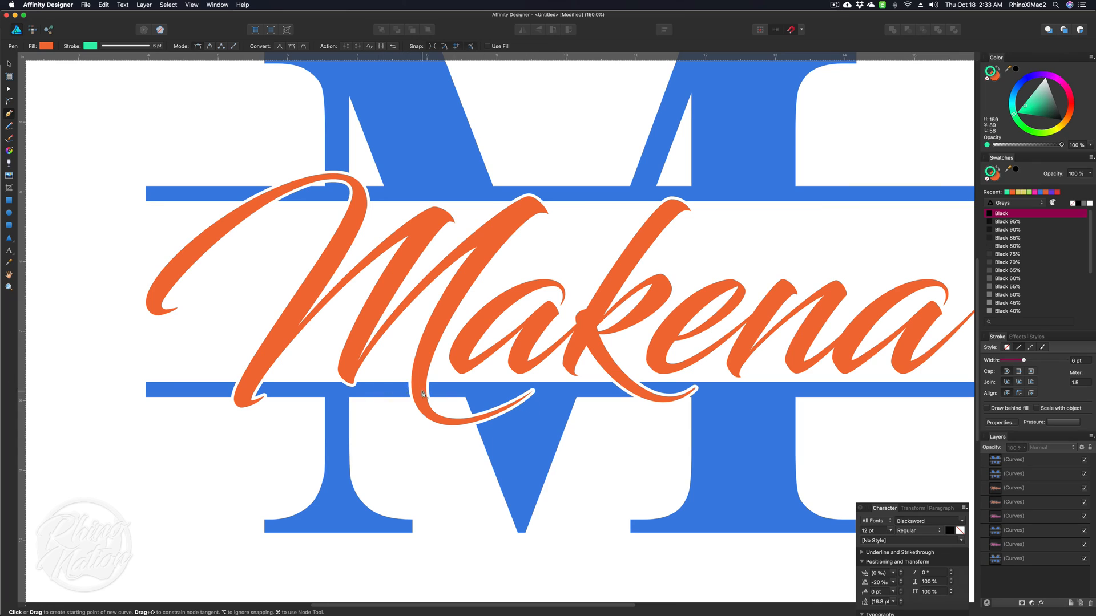
pyautogui.moveTo(228, 188); pyautogui.dragTo(227, 201)
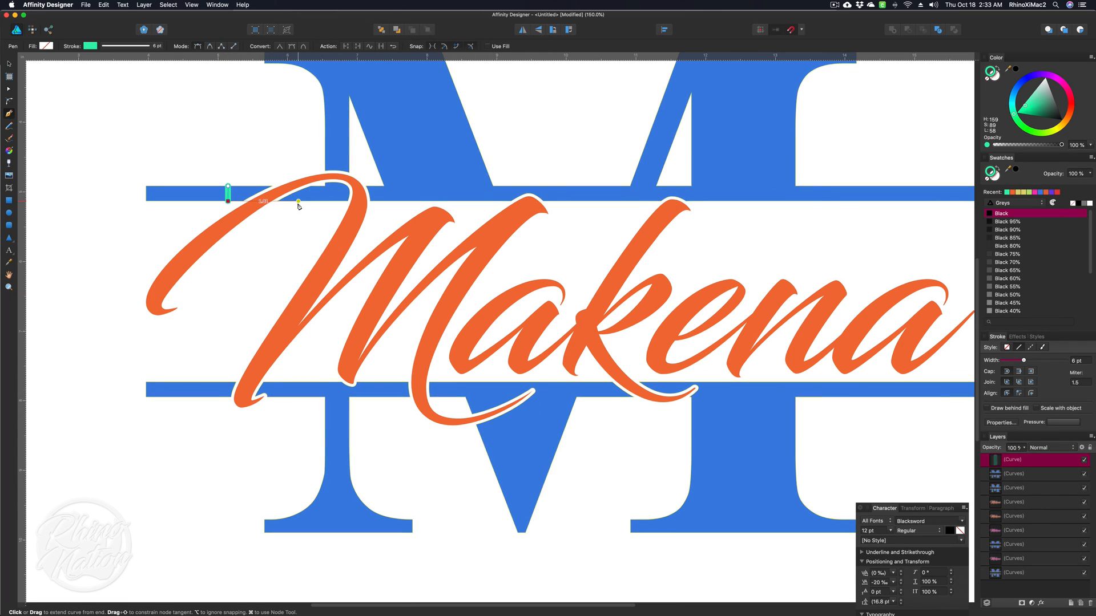
pyautogui.click(298, 201)
pyautogui.click(320, 187)
pyautogui.click(228, 187)
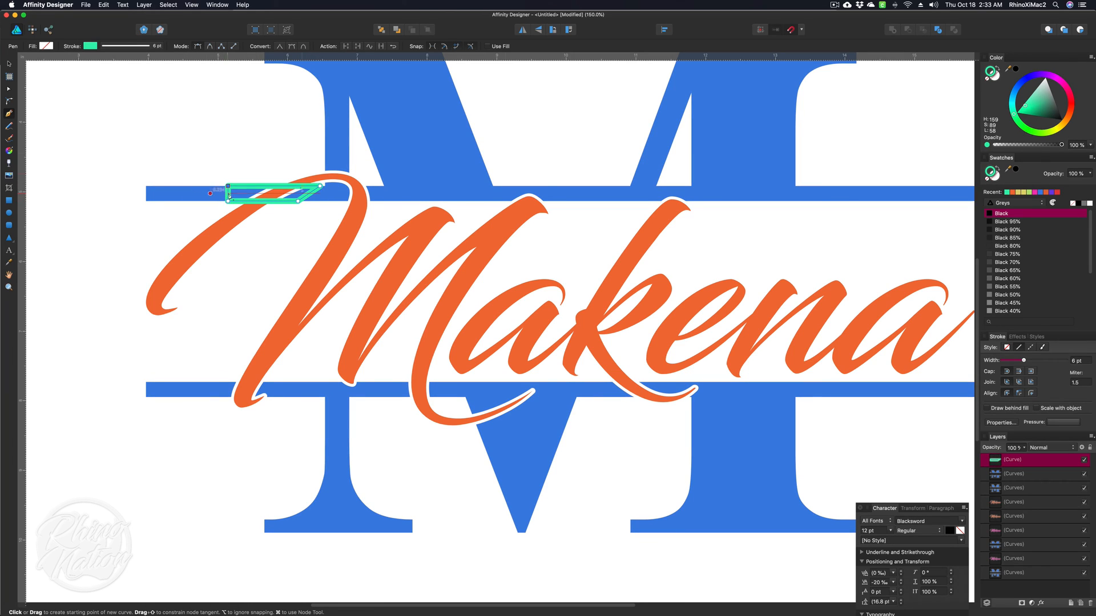
pyautogui.click(987, 179)
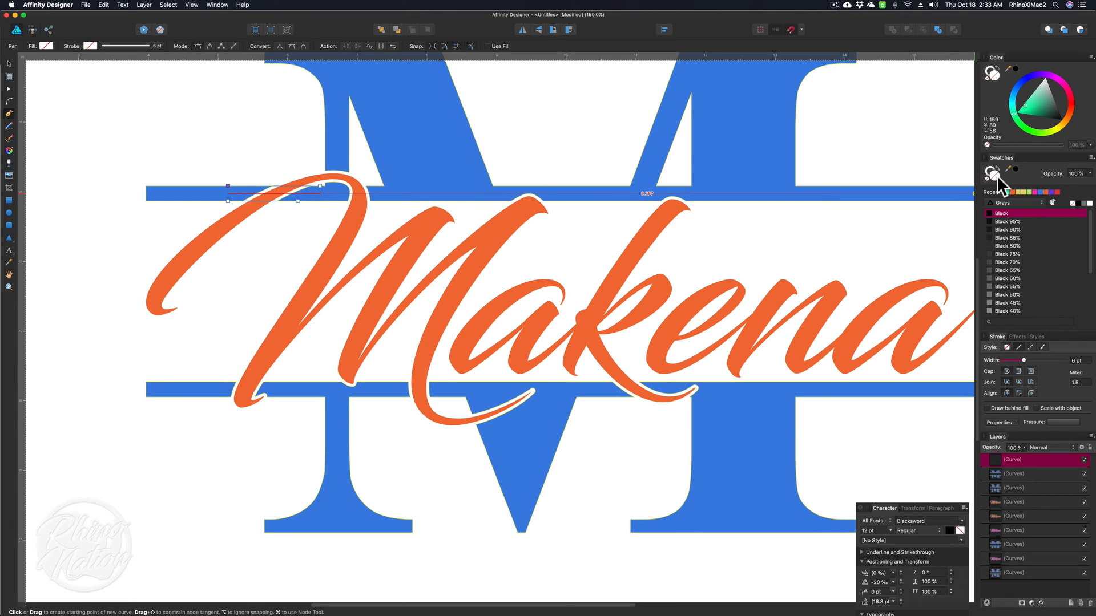
pyautogui.click(1030, 192)
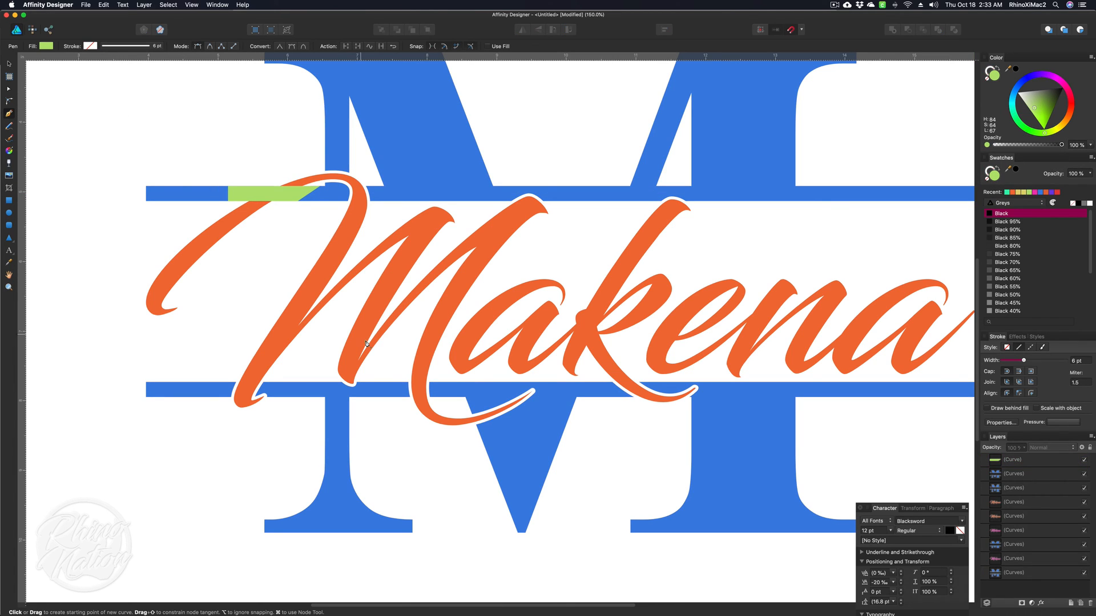
# Draw a four-corner patch over the lower band where the script M's closing stroke crosses it.
pyautogui.click(395, 398)
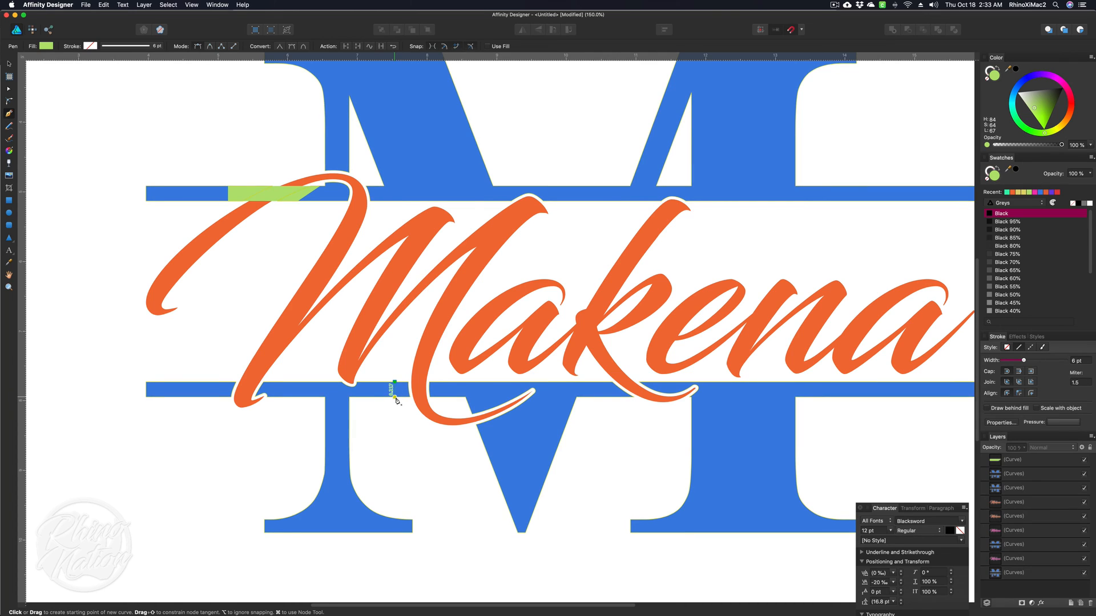
pyautogui.click(448, 397)
pyautogui.click(452, 382)
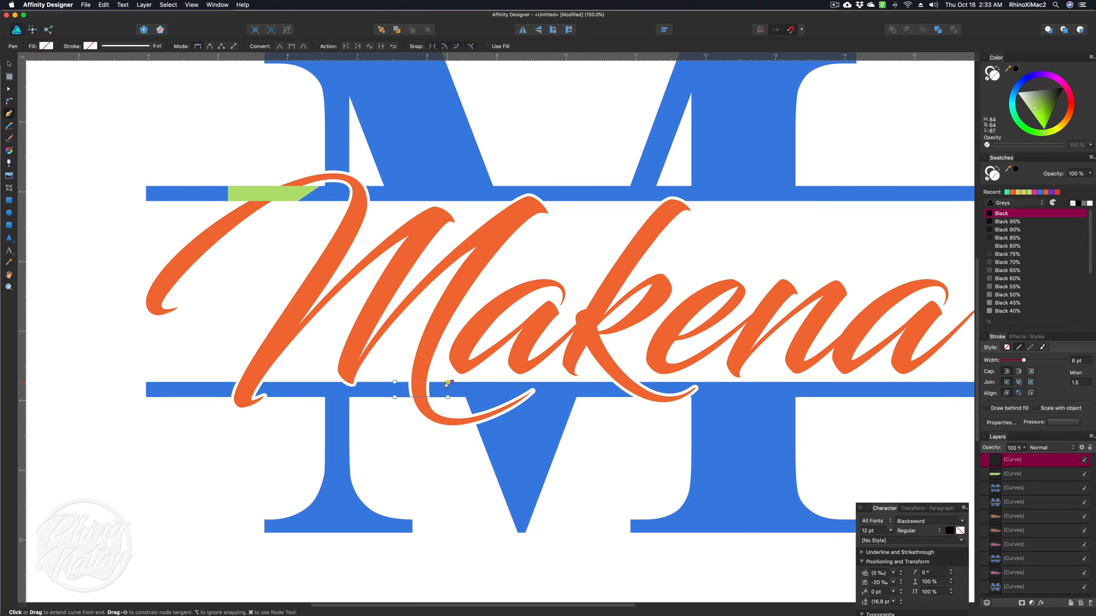
pyautogui.click(394, 383)
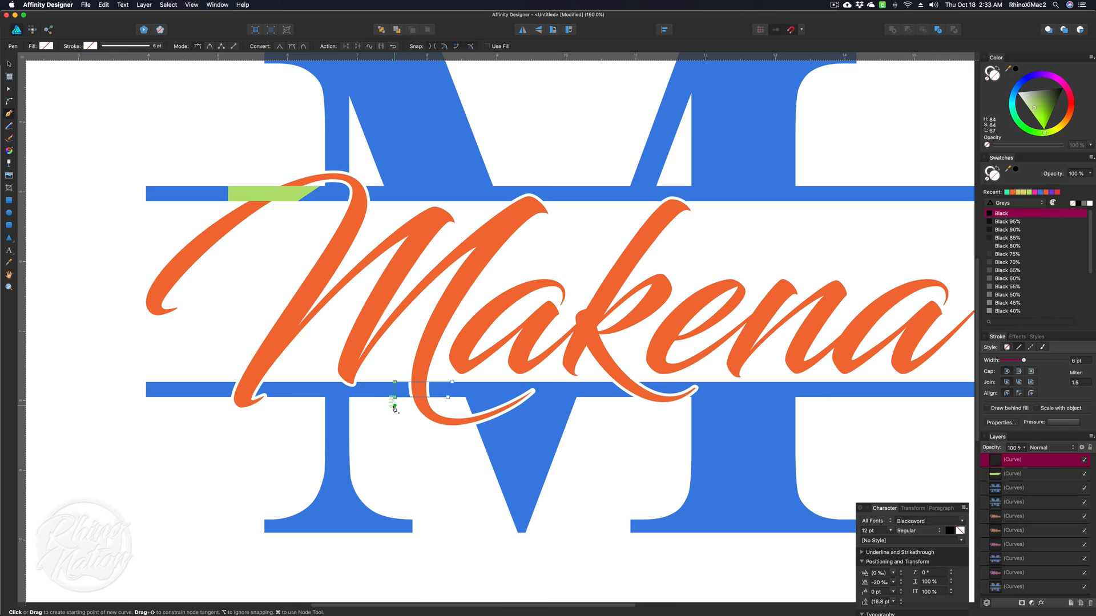
# Sketch a practice path below the lower band, starting with straight segments and continuing with curved ones.
pyautogui.click(379, 451)
pyautogui.click(447, 445)
pyautogui.click(462, 483)
pyautogui.moveTo(467, 502); pyautogui.dragTo(440, 515)
pyautogui.moveTo(490, 551); pyautogui.dragTo(522, 555)
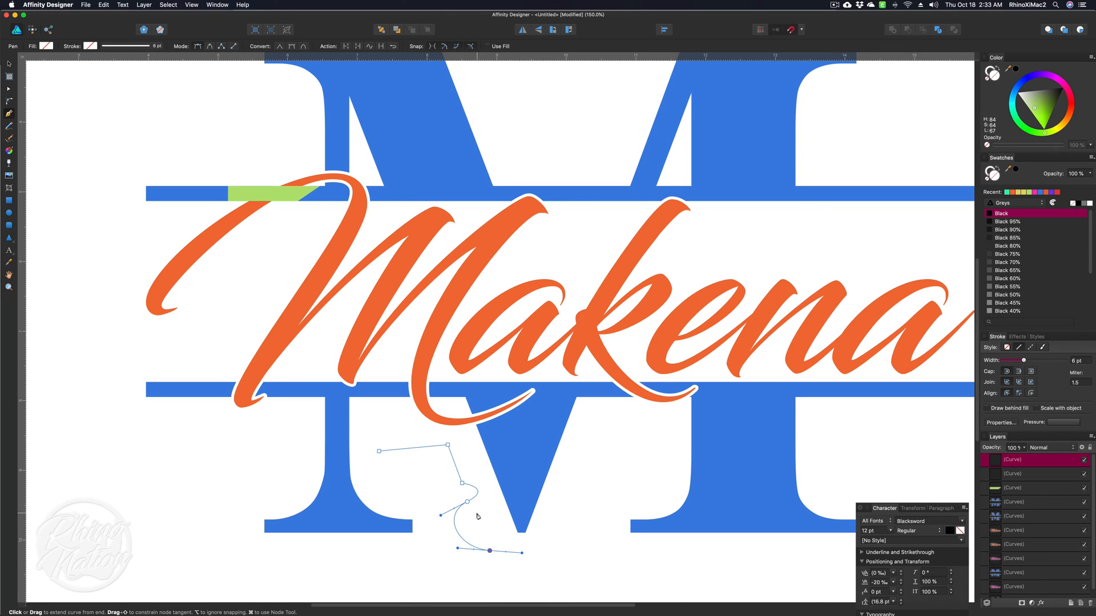
# Reposition the practice path's middle and end nodes to reshape its curve.
pyautogui.press('super')
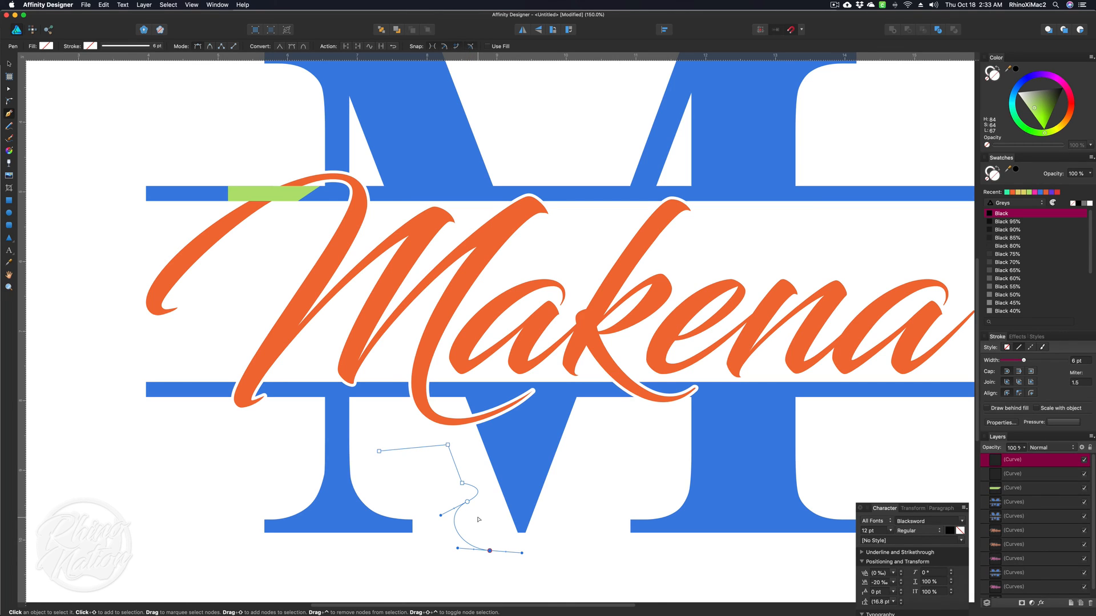
pyautogui.moveTo(467, 503); pyautogui.dragTo(473, 520)
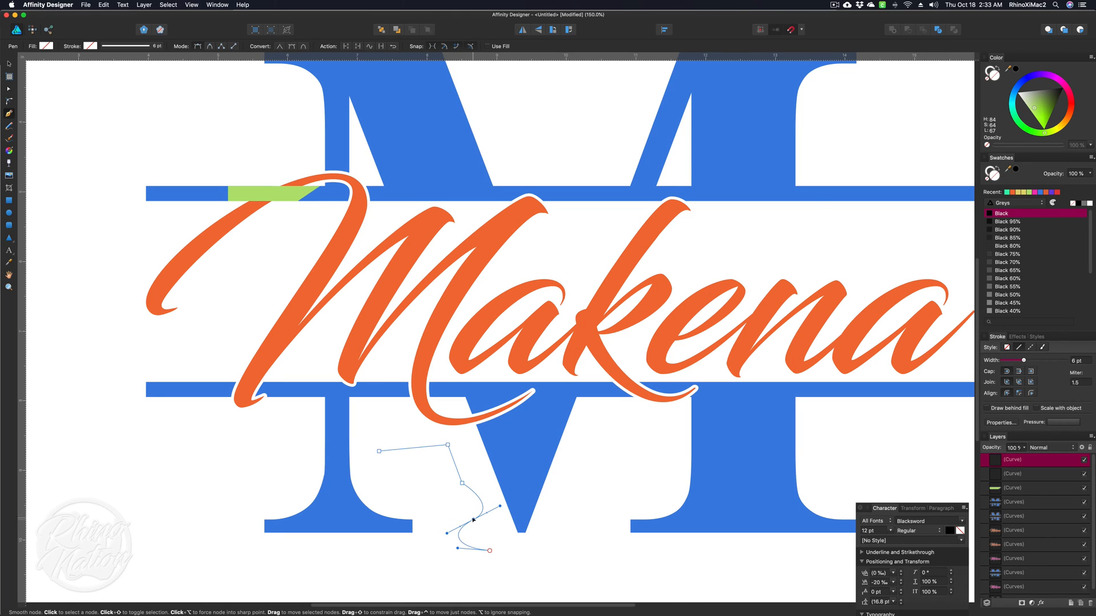
pyautogui.moveTo(462, 484); pyautogui.dragTo(474, 474)
pyautogui.moveTo(474, 520); pyautogui.dragTo(447, 506)
pyautogui.moveTo(490, 551); pyautogui.dragTo(457, 547)
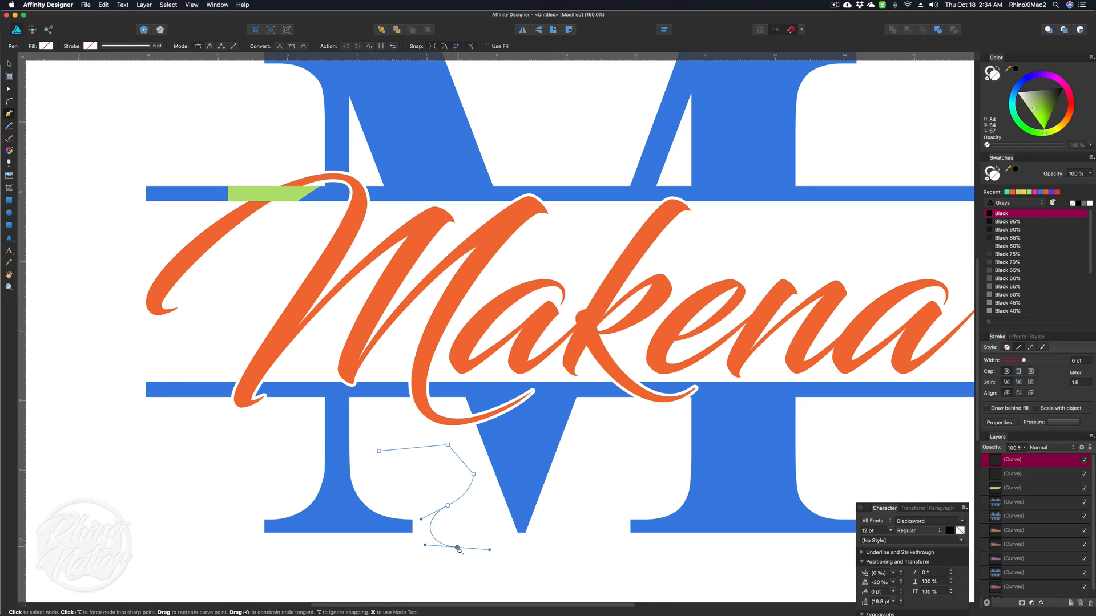
# Extend the practice path with two more curved nodes, and delete the whole path.
pyautogui.click(457, 548)
pyautogui.moveTo(485, 533); pyautogui.dragTo(494, 533)
pyautogui.moveTo(565, 564); pyautogui.dragTo(585, 572)
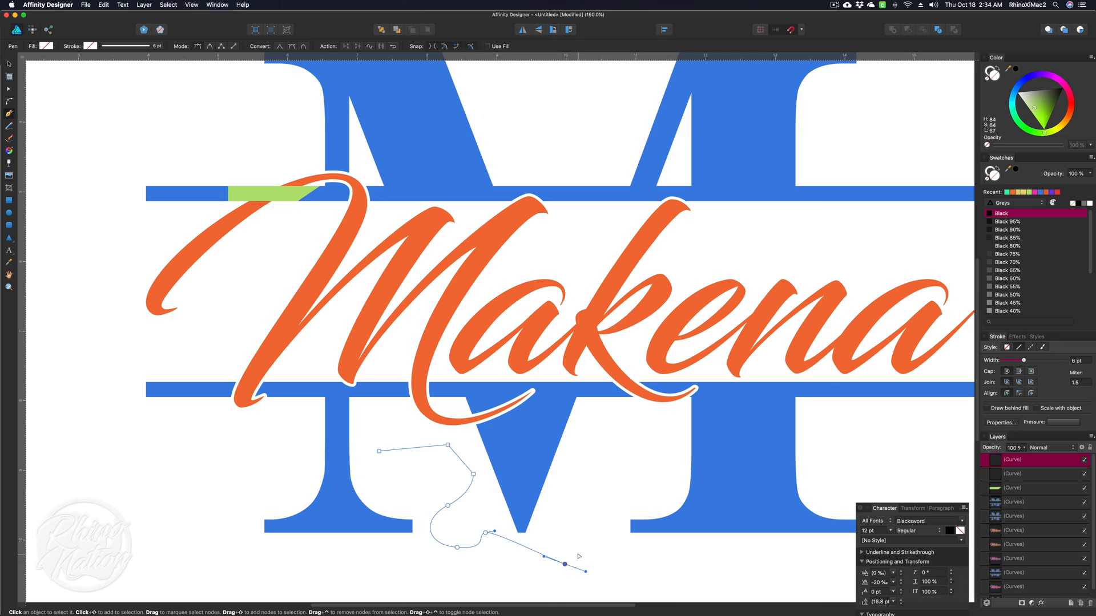
pyautogui.press('v')
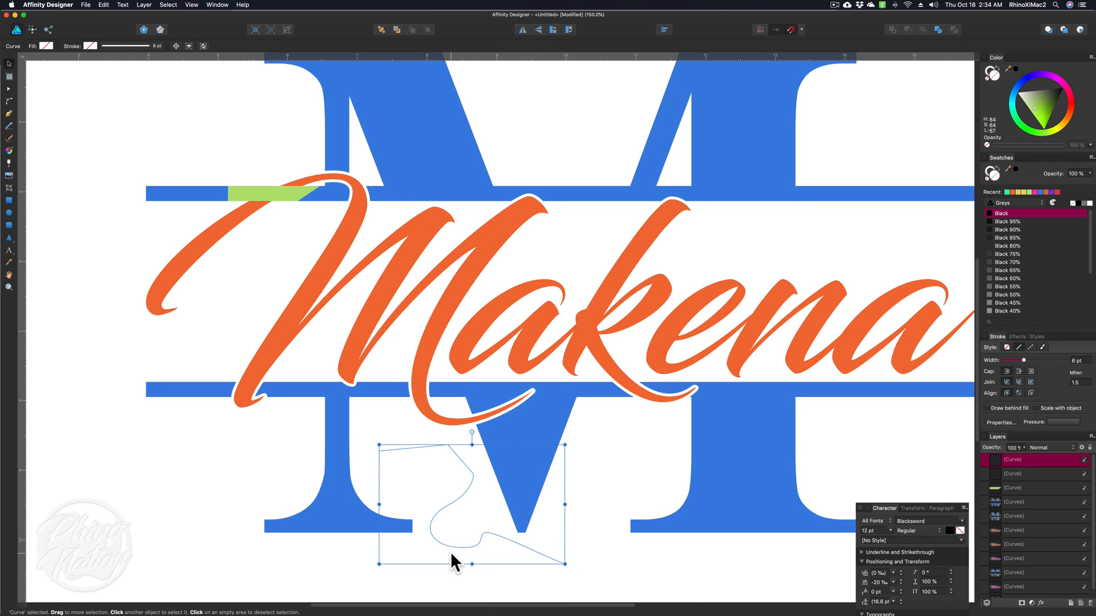
pyautogui.press('Delete')
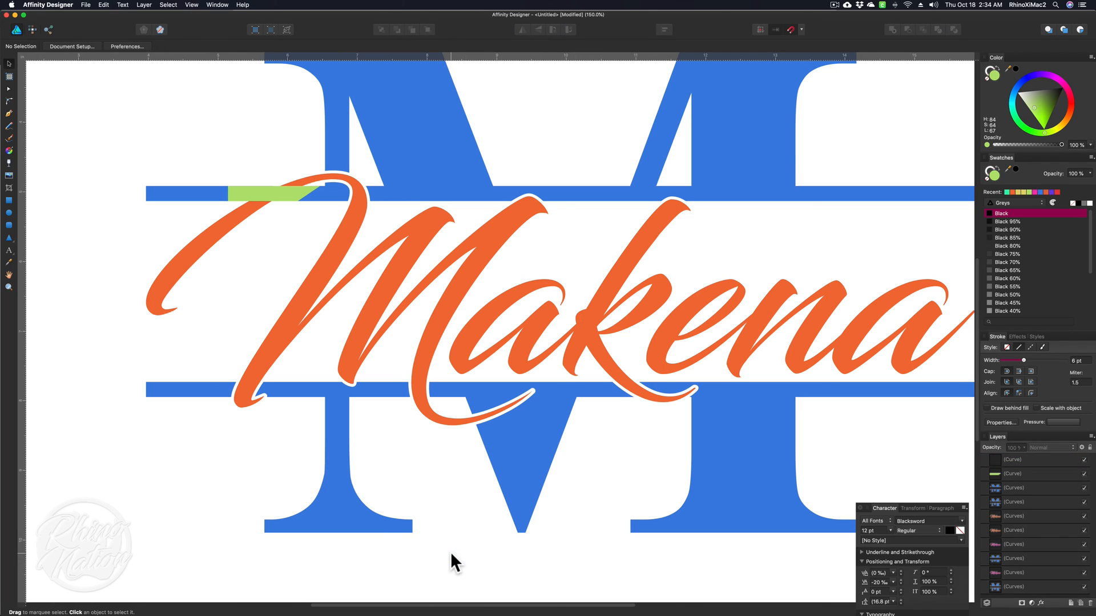
# Fill the lower patch light green, merge it with the upper patch using Add, and undo a test move.
pyautogui.click(402, 381)
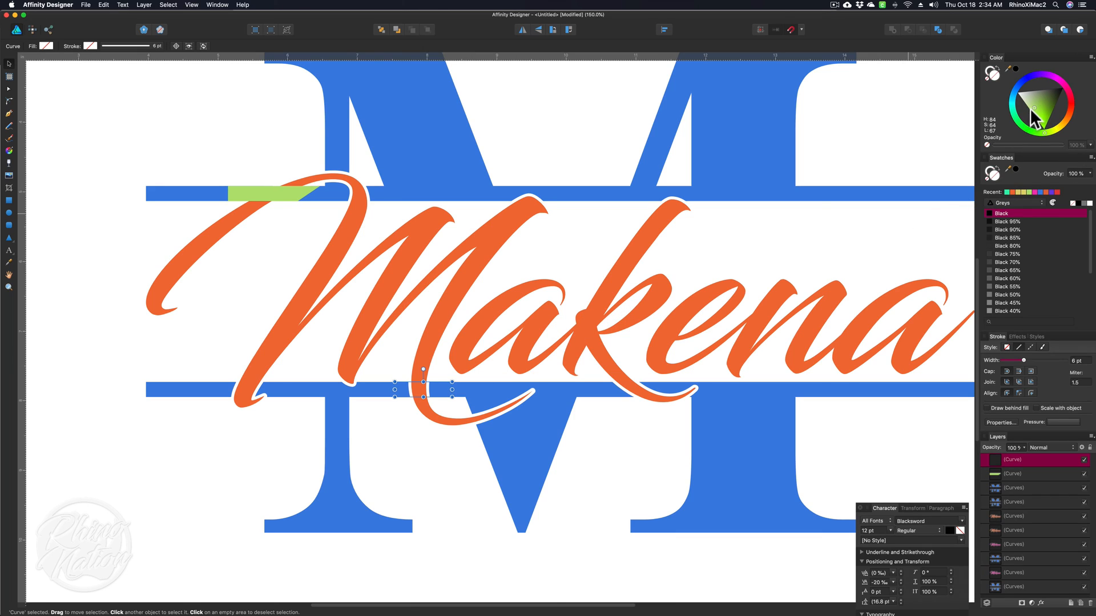
pyautogui.click(1045, 134)
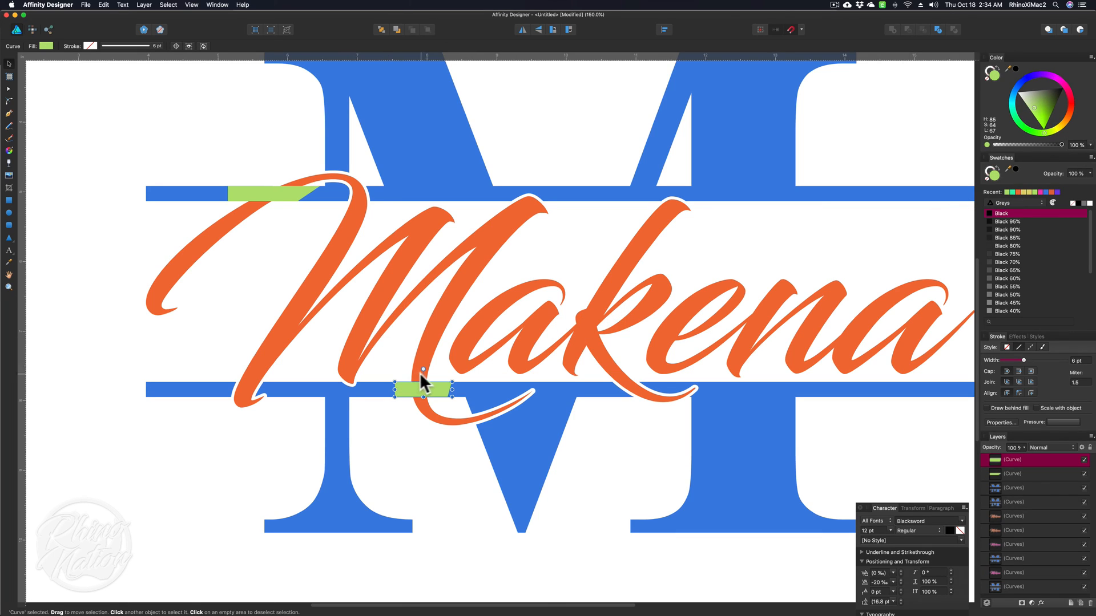
pyautogui.keyDown('shift'); pyautogui.click(277, 191); pyautogui.keyUp('shift')
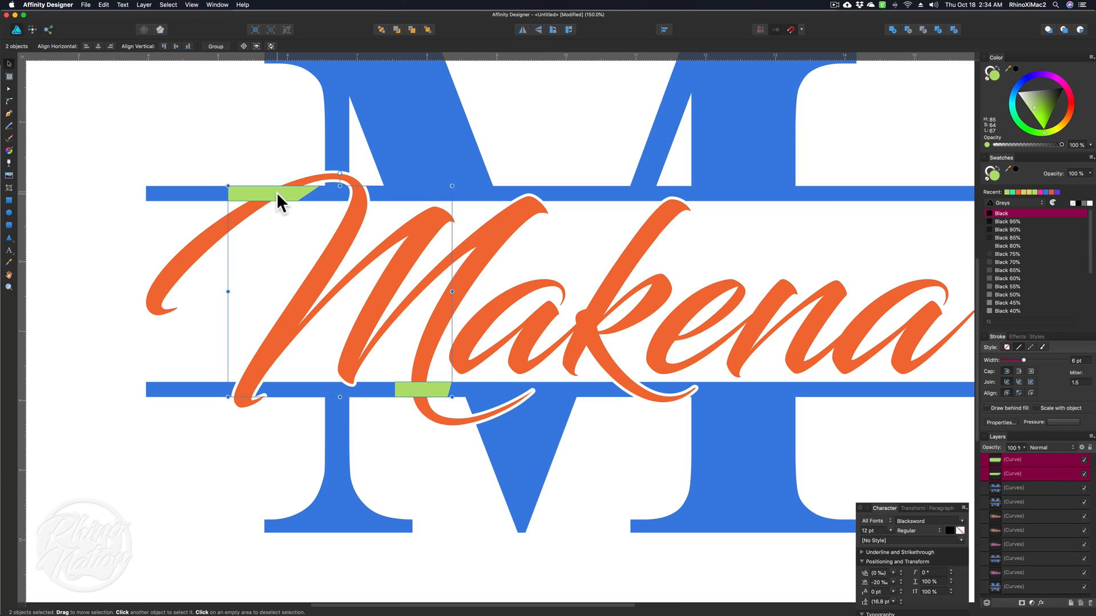
pyautogui.click(893, 29)
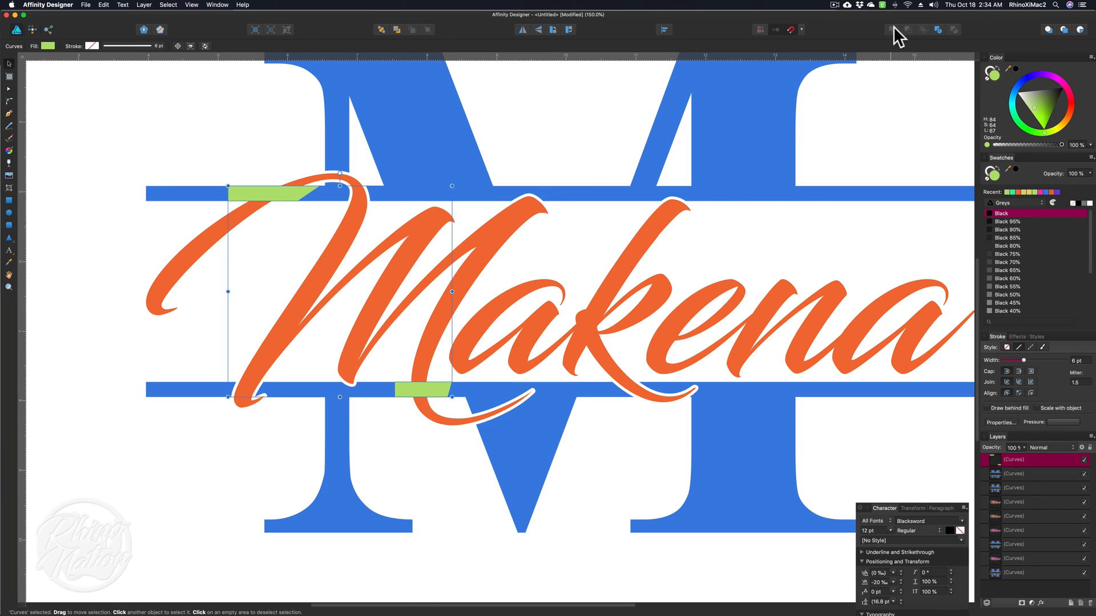
pyautogui.moveTo(272, 194); pyautogui.dragTo(277, 257)
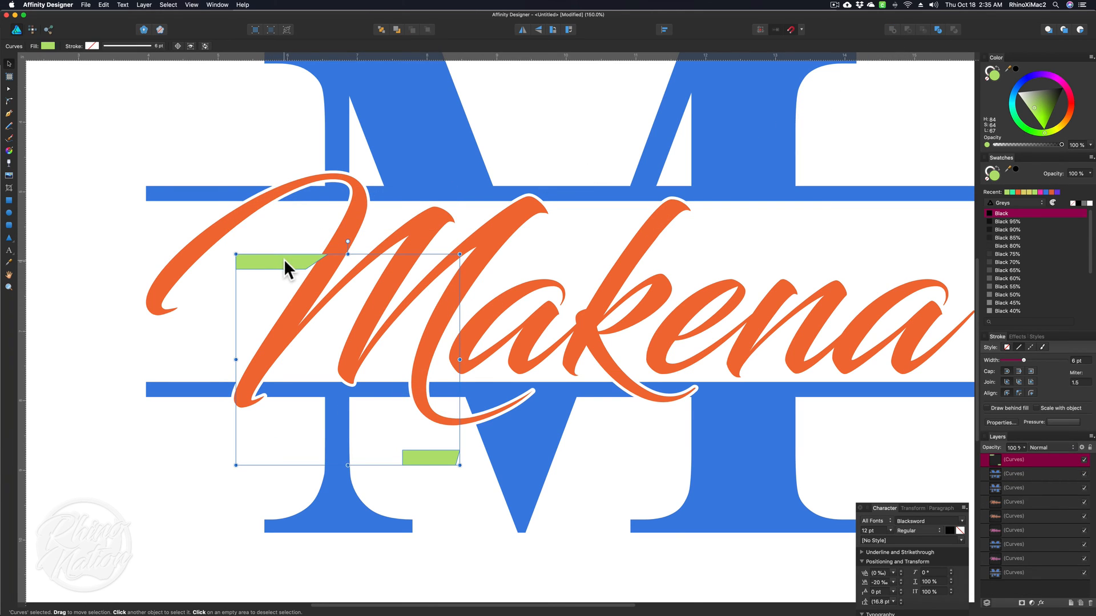
pyautogui.press('super+z')
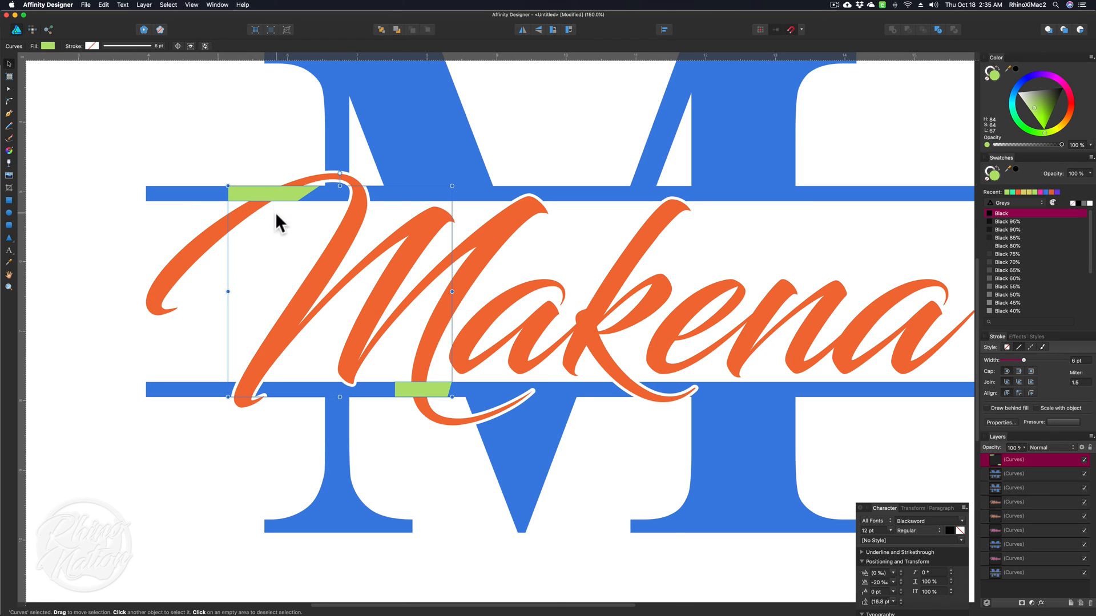
# Merge the combined patches into the blue M and its bands with the Add operation, and deselect everything.
pyautogui.keyDown('shift'); pyautogui.click(163, 190); pyautogui.keyUp('shift')
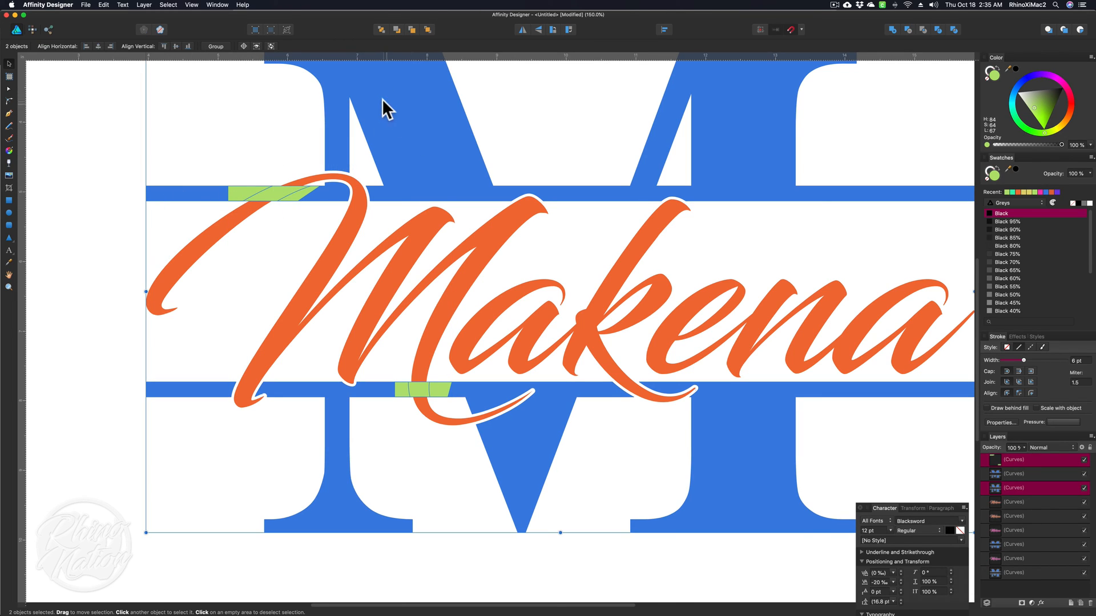
pyautogui.click(893, 29)
pyautogui.moveTo(342, 247)
pyautogui.mouseDown()
pyautogui.moveTo(375, 304)
pyautogui.moveTo(334, 228)
pyautogui.moveTo(371, 287)
pyautogui.moveTo(353, 235)
pyautogui.moveTo(348, 247)
pyautogui.mouseUp()
pyautogui.click(242, 127)
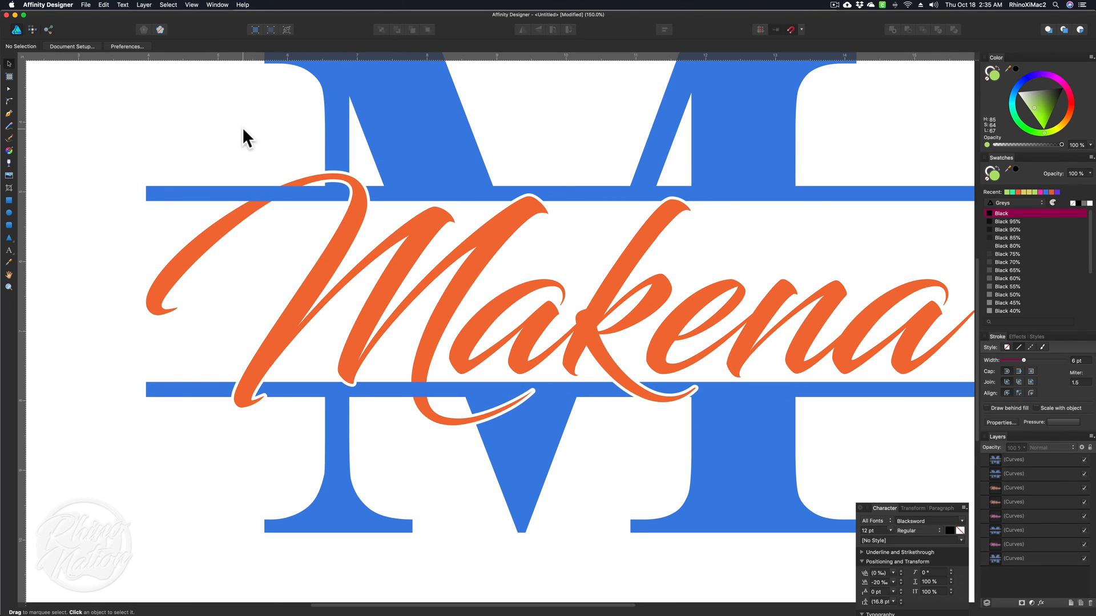
# Paste the green patches again, subtract them from the orange name, and undo a test move of the cut name.
pyautogui.press('super+v')
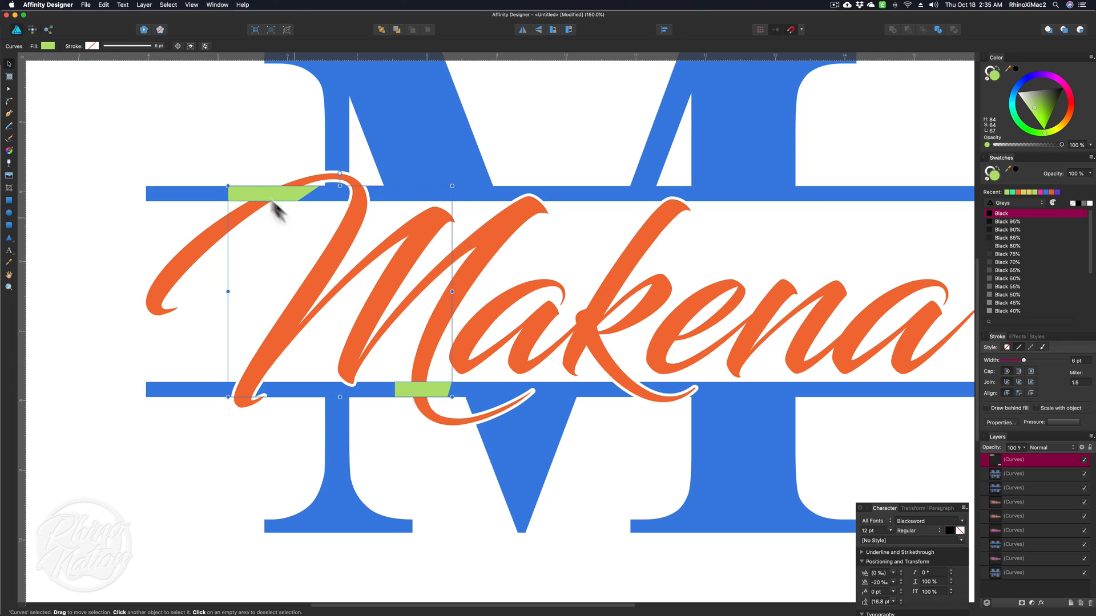
pyautogui.keyDown('shift'); pyautogui.click(199, 238); pyautogui.keyUp('shift')
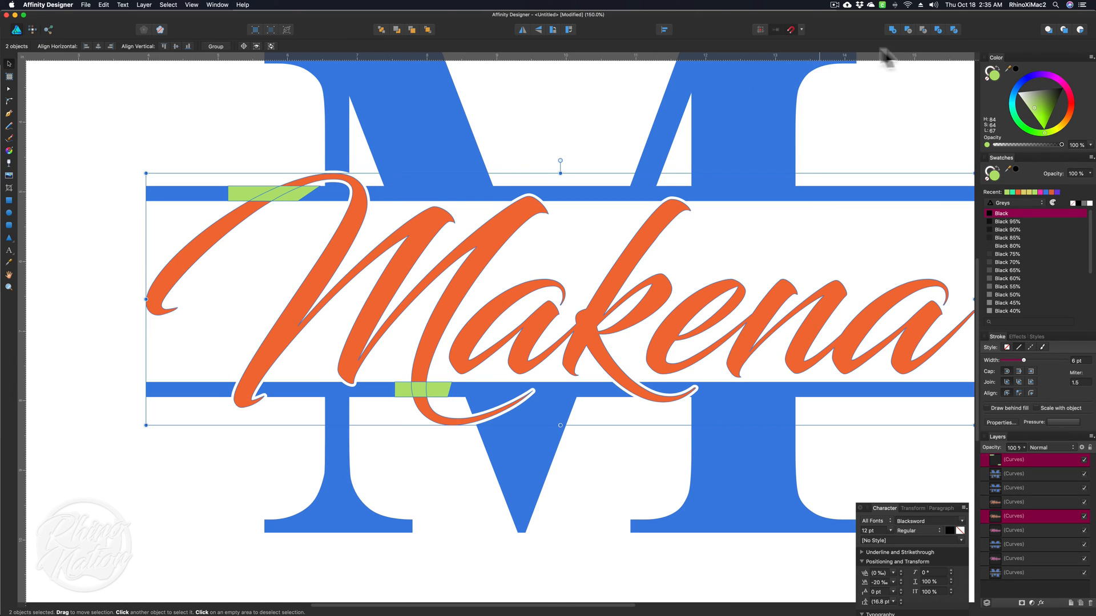
pyautogui.click(909, 30)
pyautogui.moveTo(331, 229); pyautogui.dragTo(359, 262)
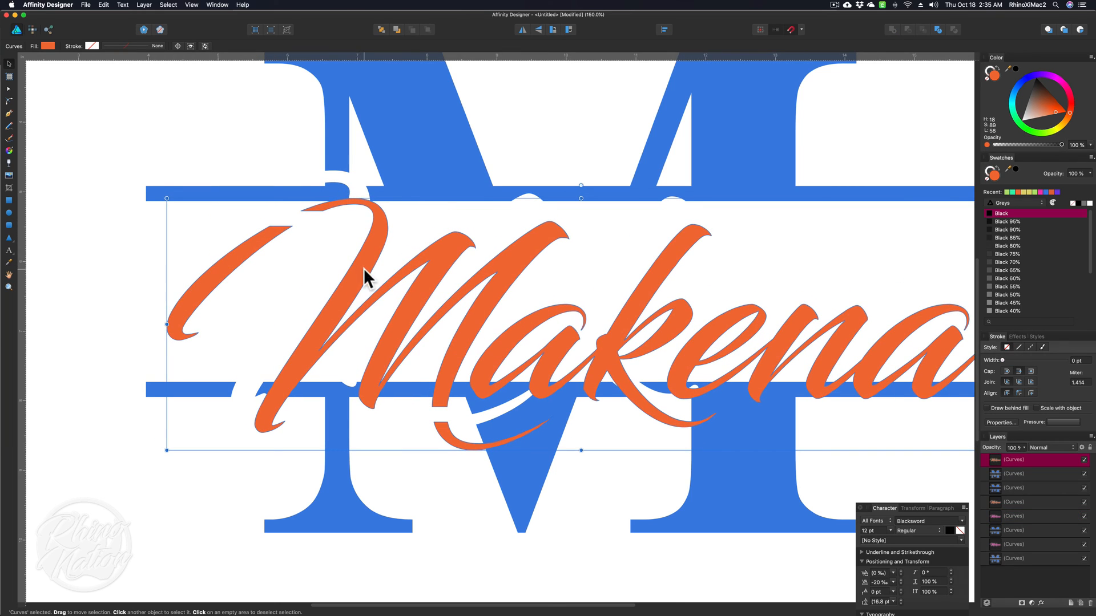
pyautogui.press('super+z')
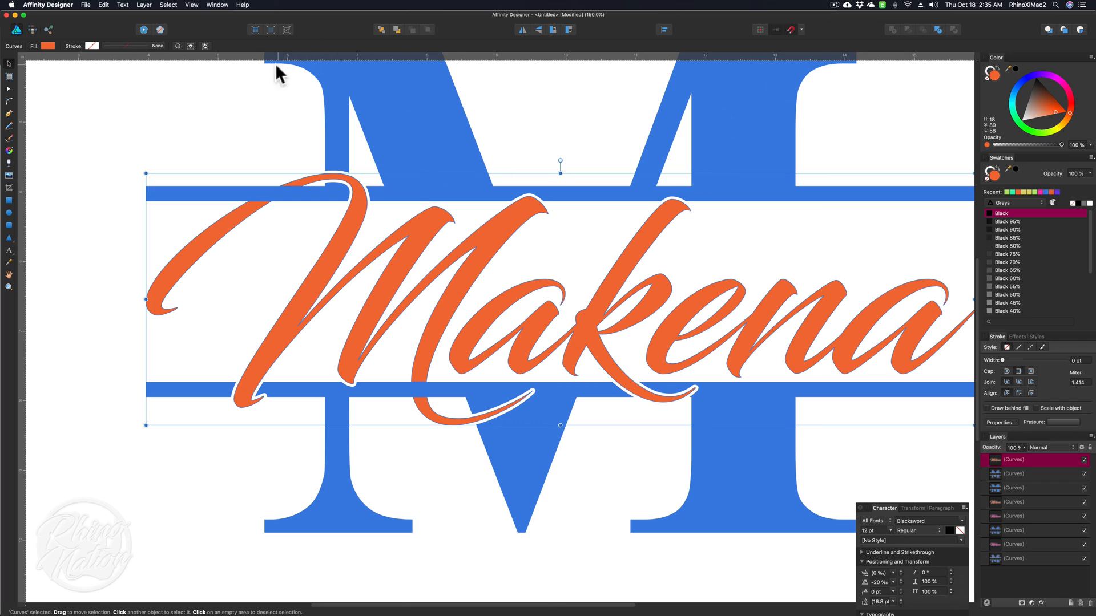
# Move the large monogram up beside the first small version and scale it down proportionally to under half its size.
pyautogui.moveTo(234, 234)
pyautogui.mouseDown()
pyautogui.moveTo(201, 289)
pyautogui.moveTo(234, 235)
pyautogui.moveTo(214, 230)
pyautogui.mouseUp()
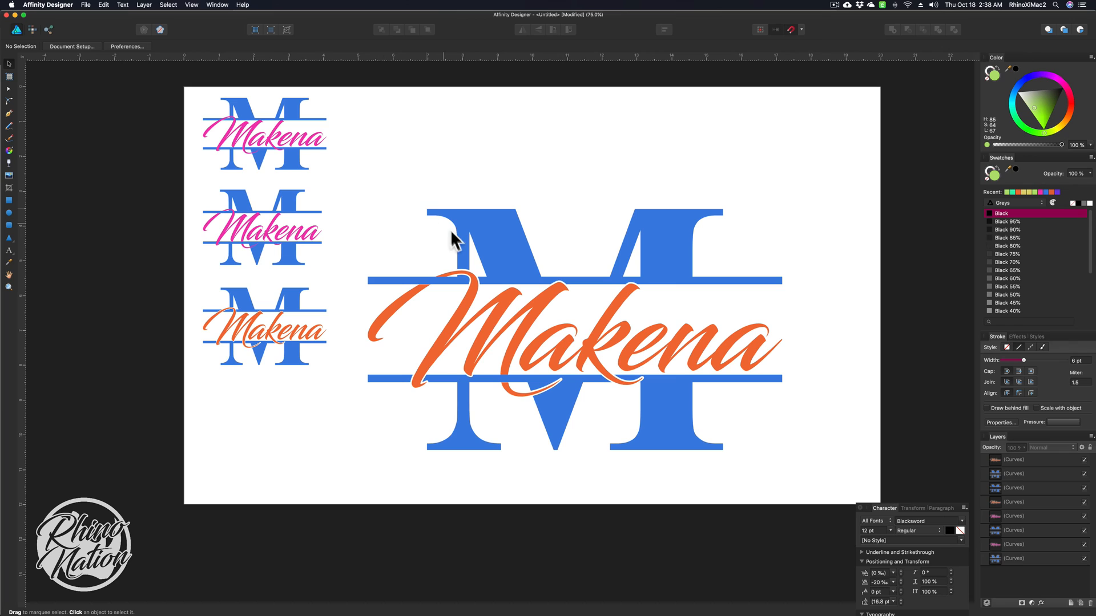
pyautogui.moveTo(387, 176); pyautogui.dragTo(670, 331)
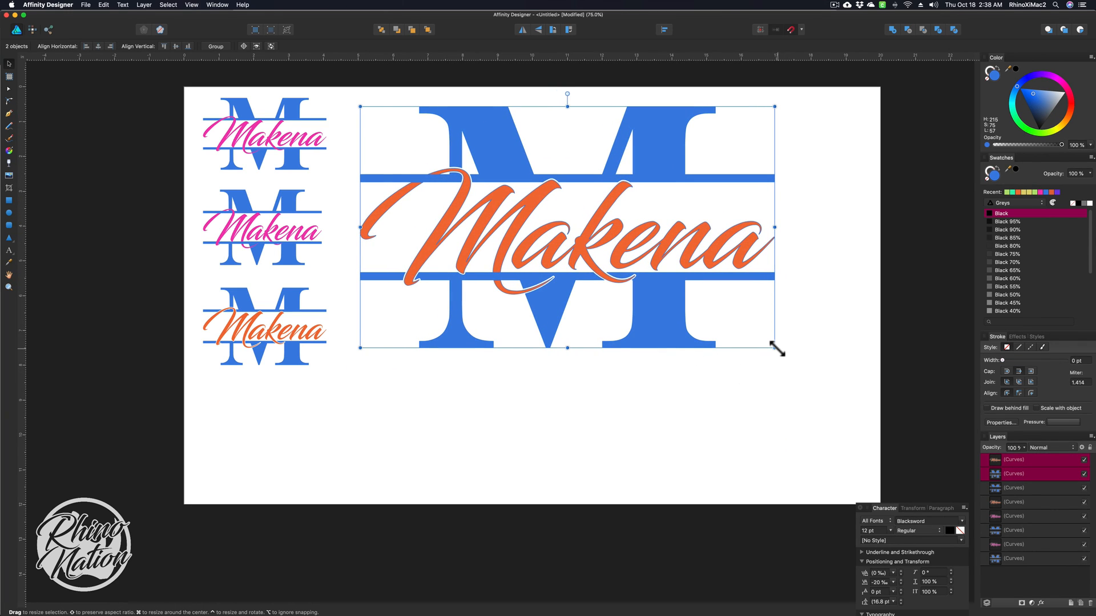
pyautogui.moveTo(774, 348); pyautogui.dragTo(536, 210)
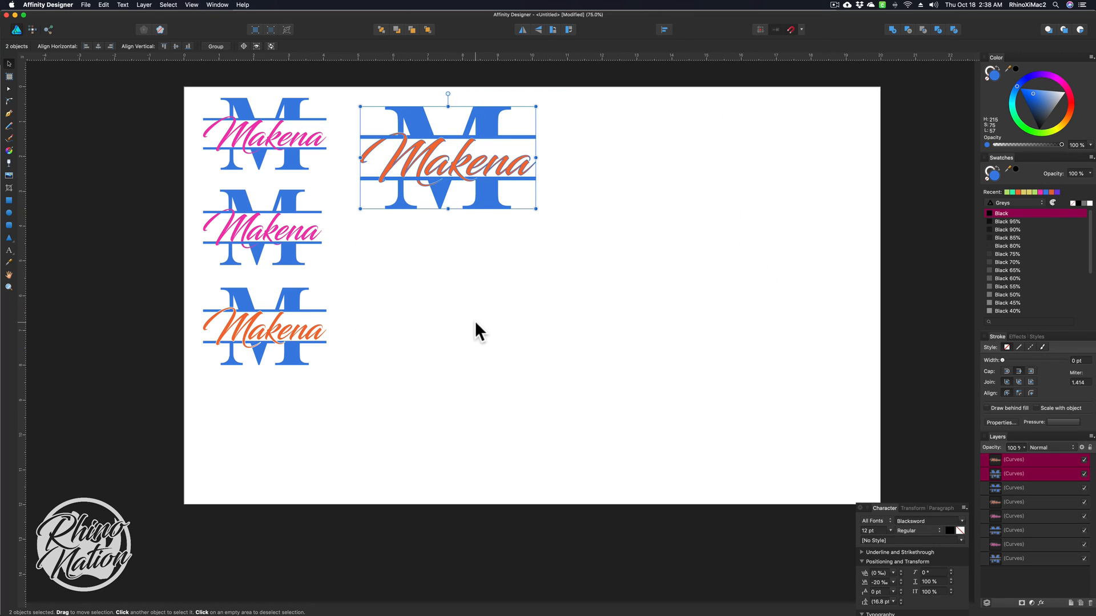
# Draw a light green square about 1.9 in wide in the empty area below the monograms.
pyautogui.press('super+equal')
pyautogui.press('super+equal')
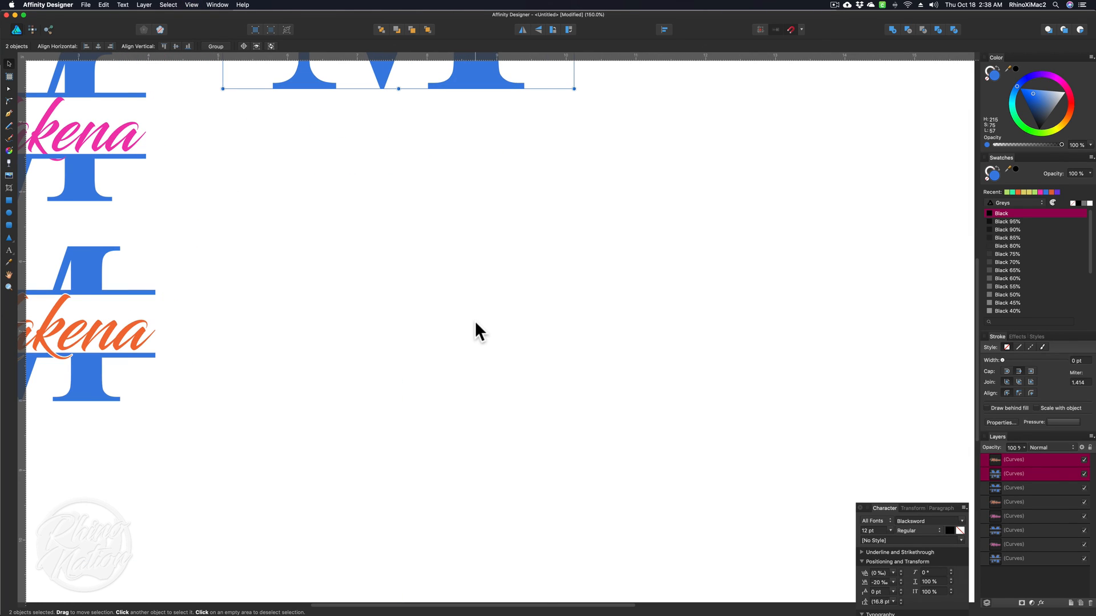
pyautogui.press('space')
pyautogui.moveTo(475, 320); pyautogui.dragTo(453, 346)
pyautogui.click(9, 200)
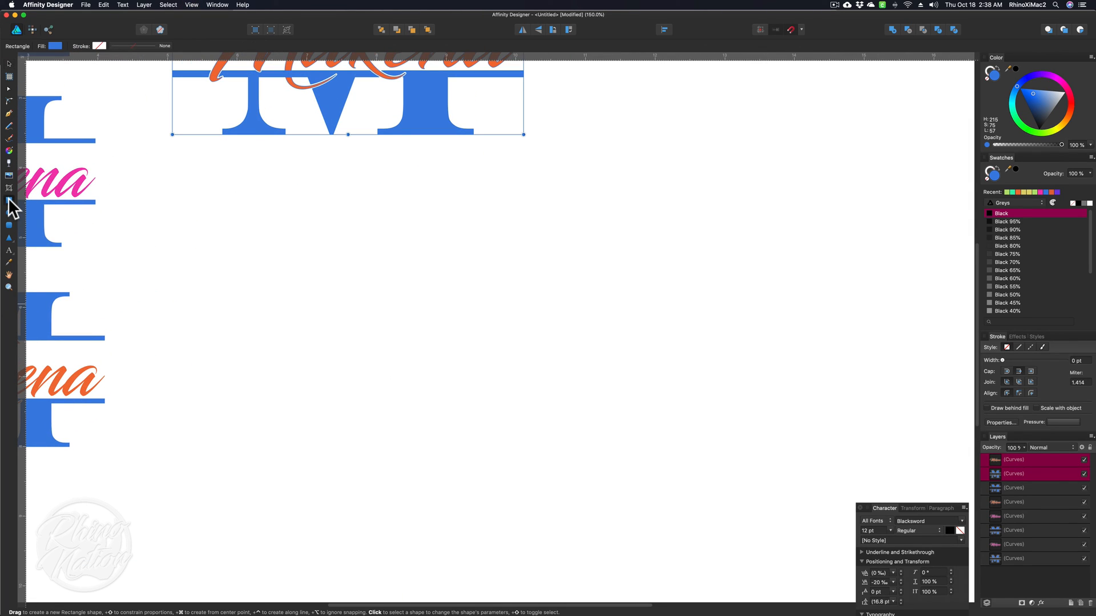
pyautogui.moveTo(437, 343)
pyautogui.mouseDown()
pyautogui.moveTo(625, 503)
pyautogui.moveTo(608, 486)
pyautogui.mouseUp()
# Set the square's width and height to 2 in.
pyautogui.moveTo(914, 508); pyautogui.dragTo(863, 396)
pyautogui.click(863, 395)
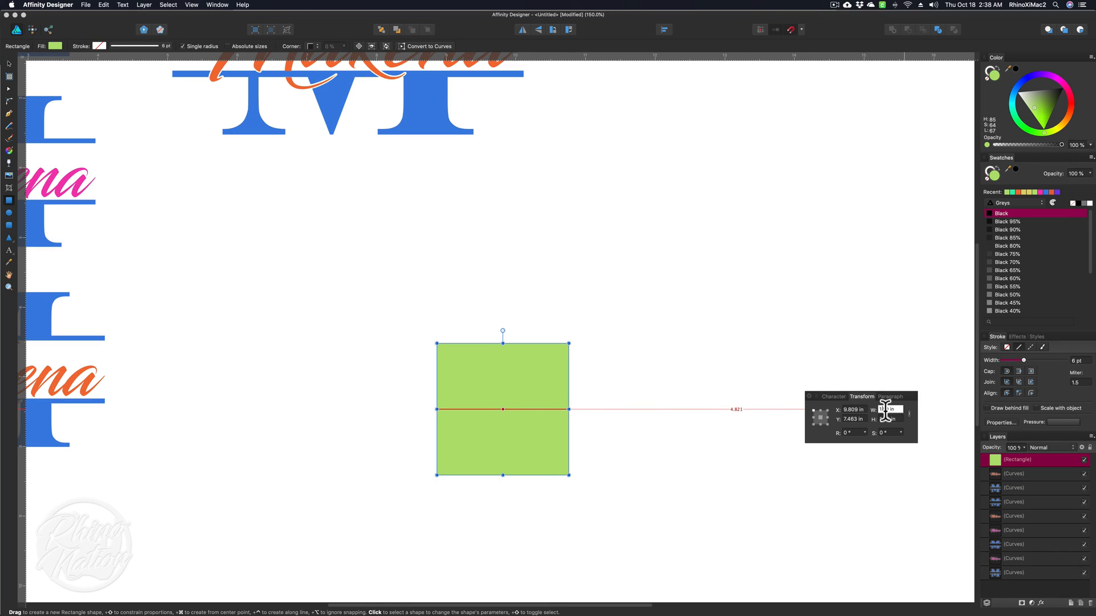
pyautogui.click(886, 410)
pyautogui.write('2')
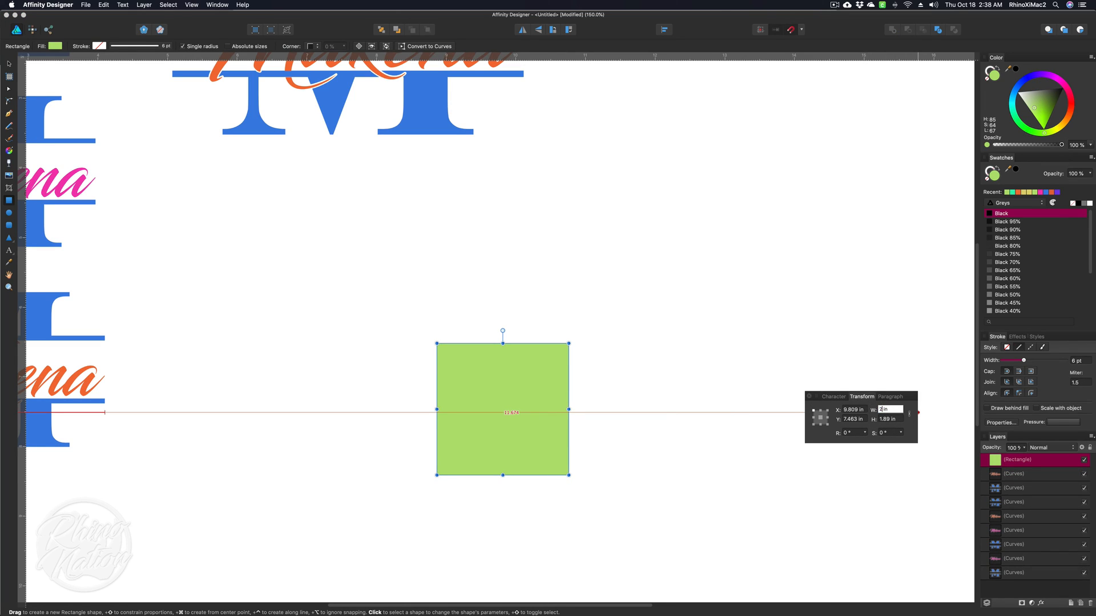
pyautogui.press('Return')
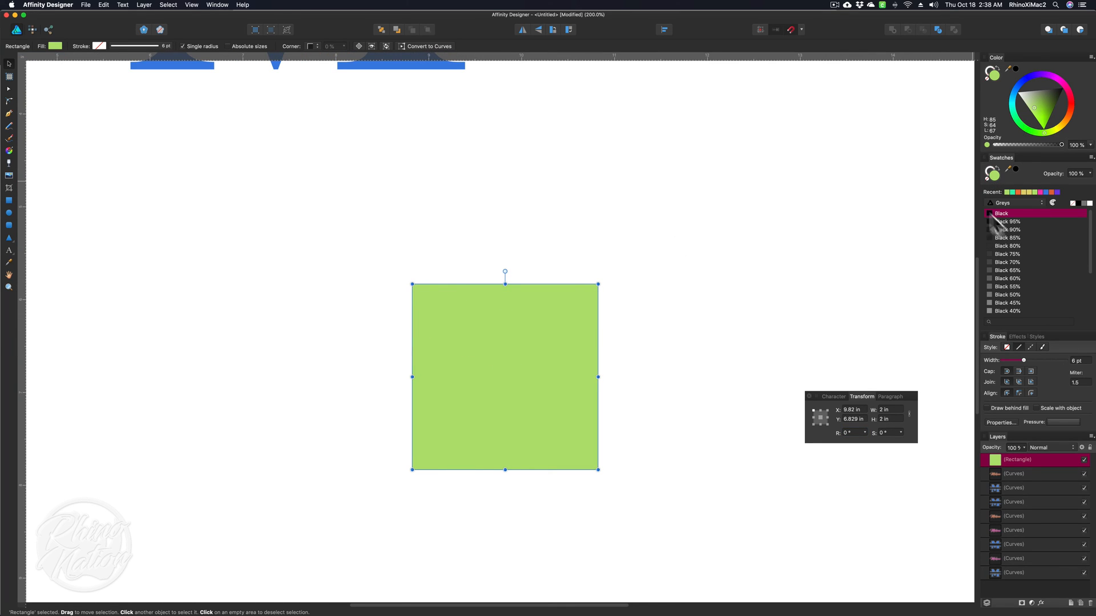
# Swap the square's fill and stroke colors, and give the stroke a 100 pt width with a miter join.
pyautogui.click(996, 174)
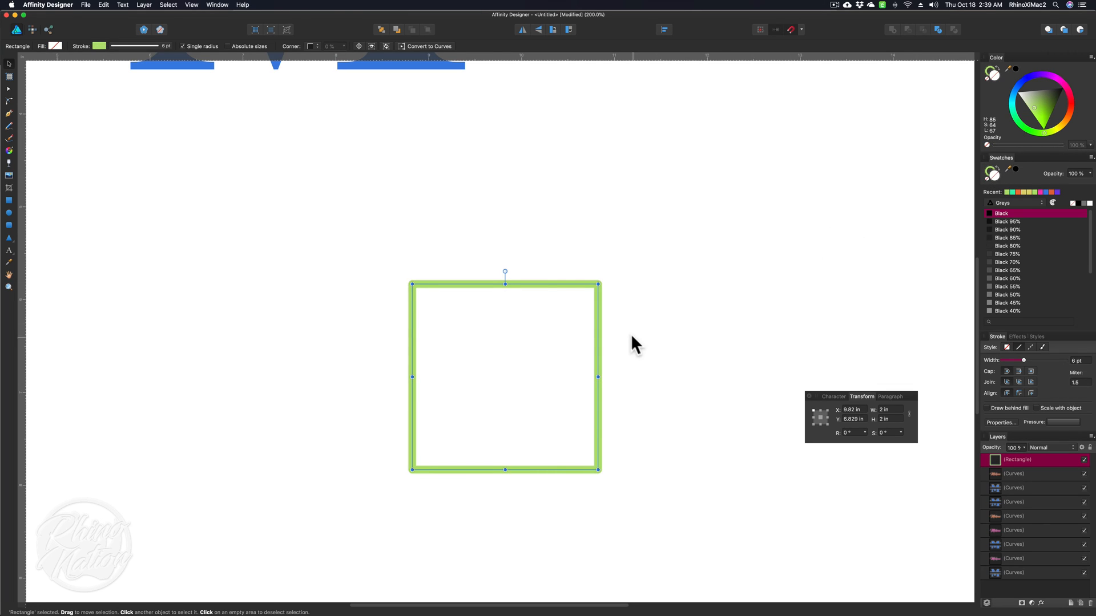
pyautogui.moveTo(1023, 360); pyautogui.dragTo(1066, 362)
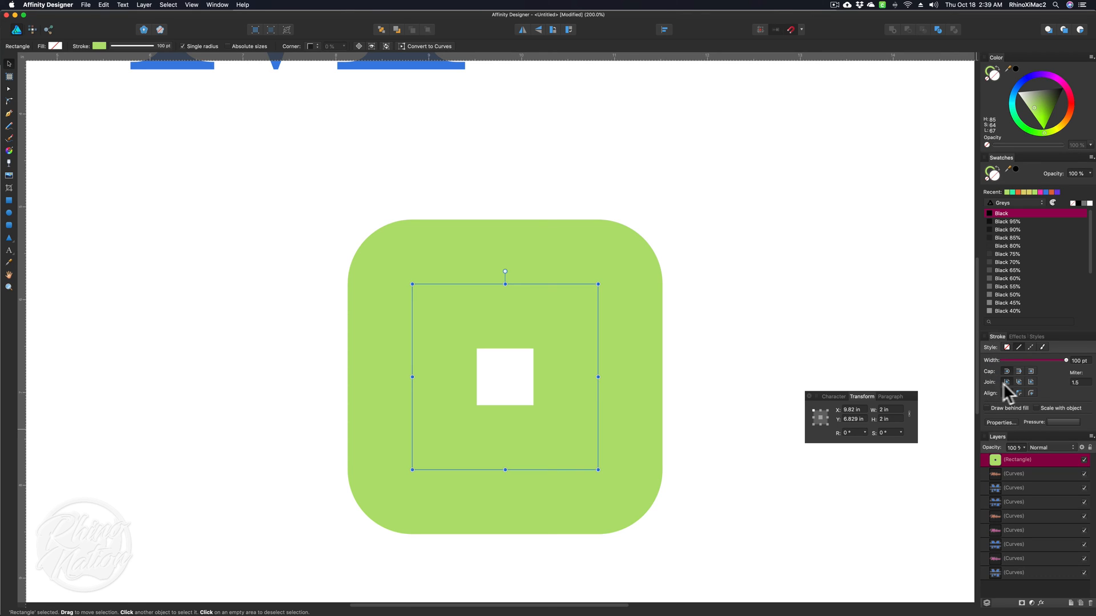
pyautogui.click(1031, 381)
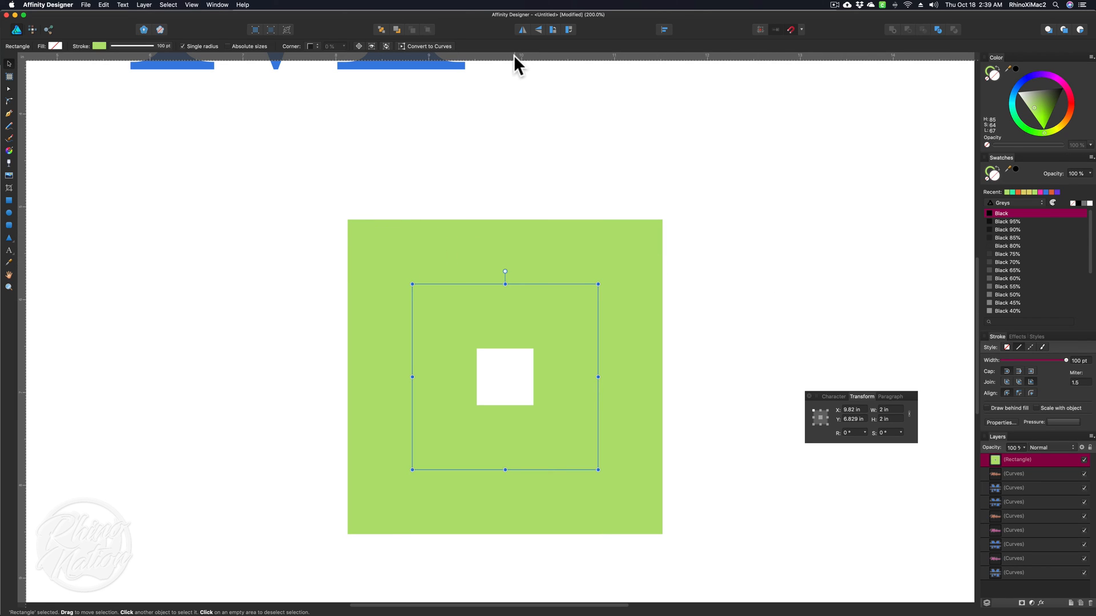
# Place a horizontal and a vertical guide through the square's center and convert the square to curves.
pyautogui.moveTo(505, 55); pyautogui.dragTo(411, 376)
pyautogui.moveTo(19, 325); pyautogui.dragTo(506, 284)
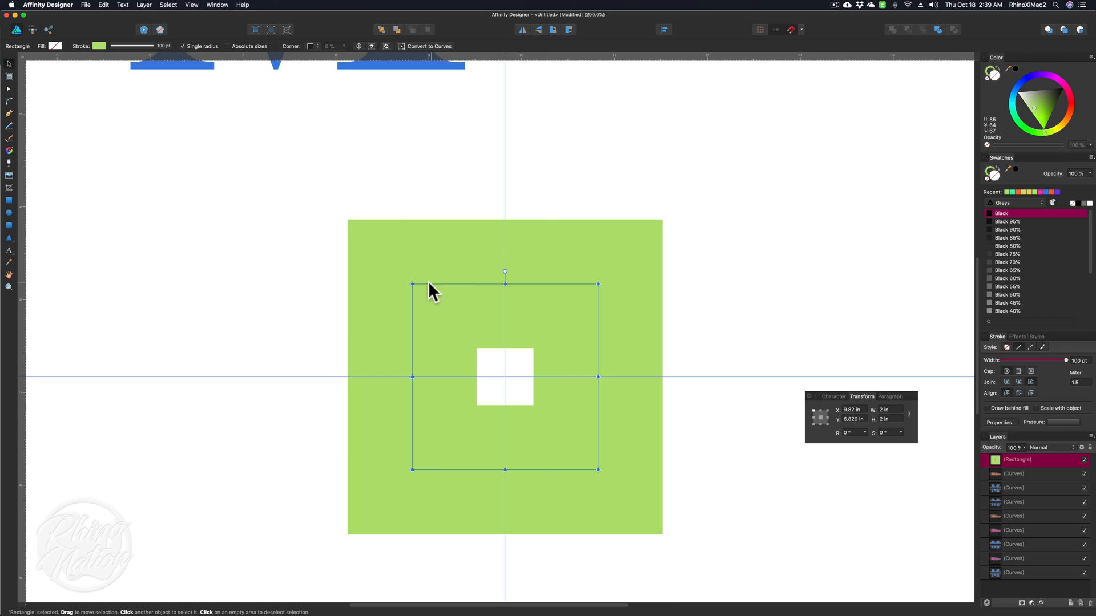
pyautogui.click(144, 4)
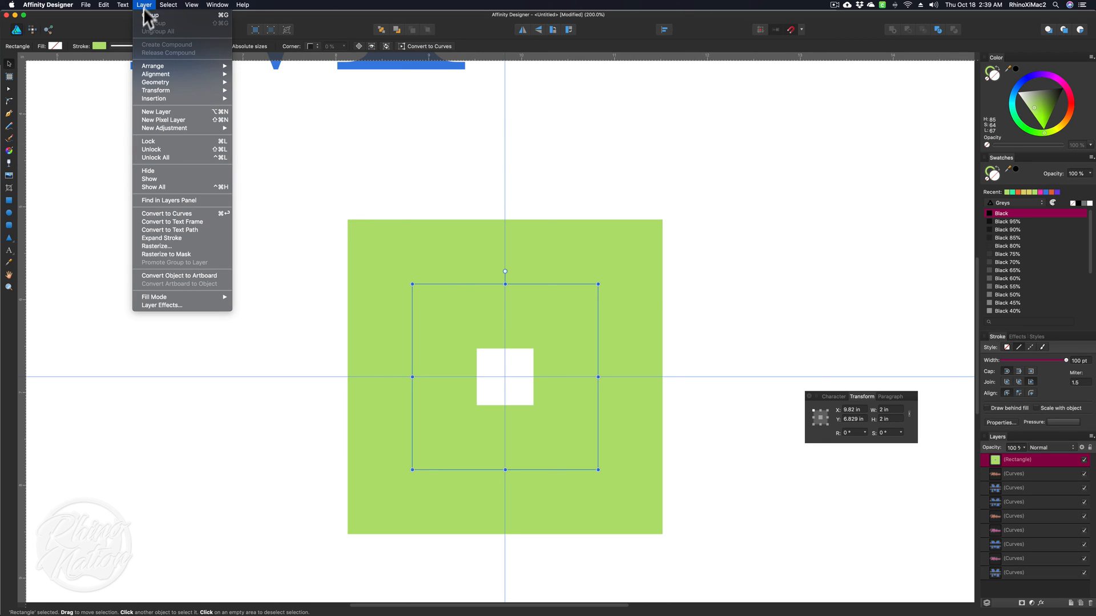
pyautogui.click(174, 213)
# Add a node at the midpoint of each of the square's four sides, using the guides for alignment.
pyautogui.click(8, 89)
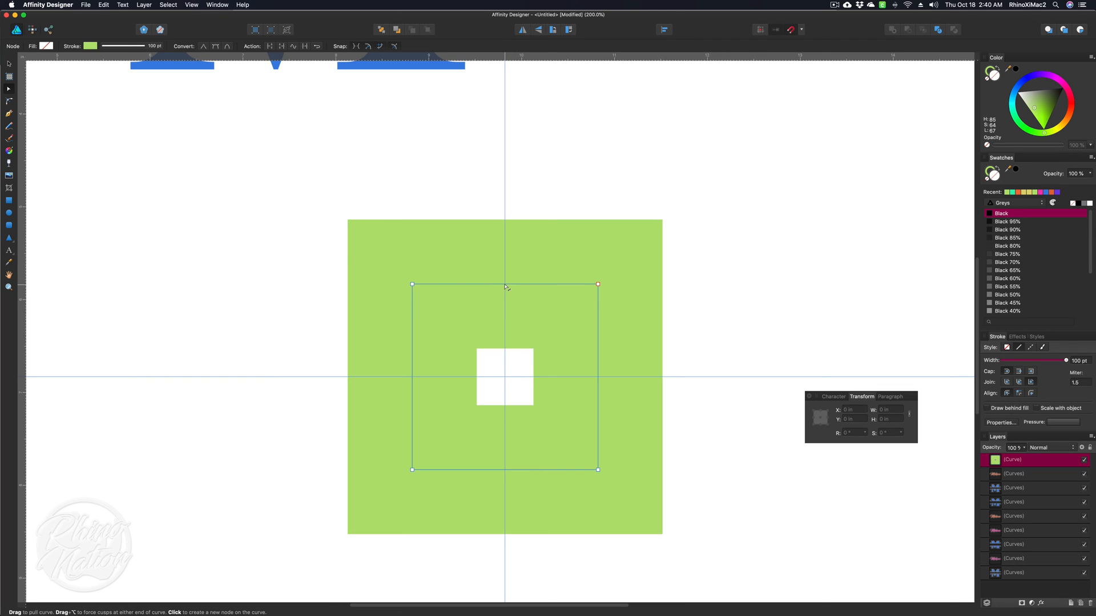
pyautogui.click(506, 284)
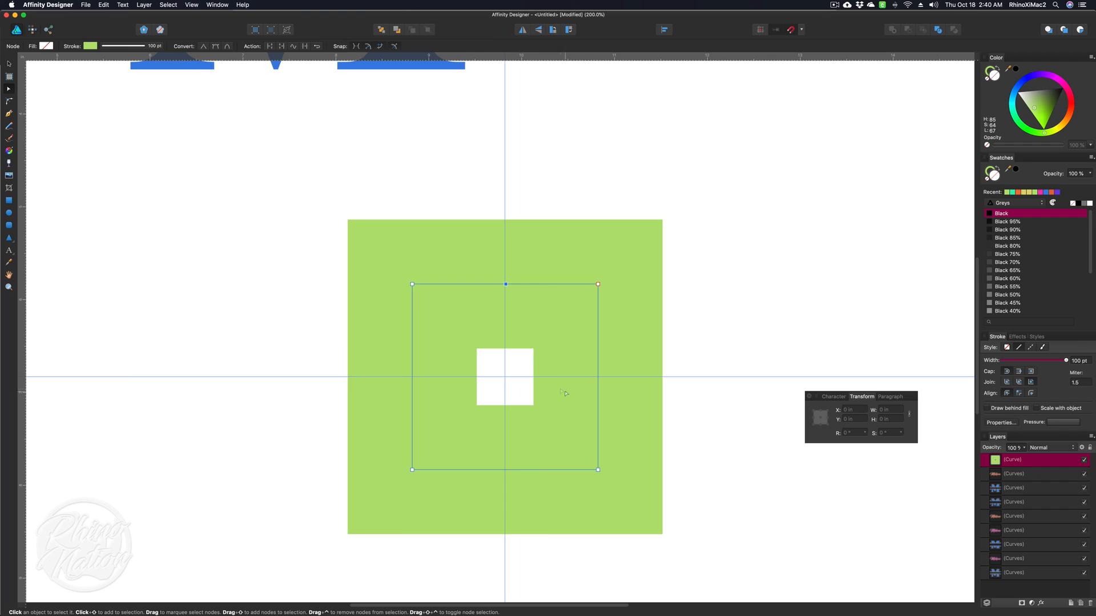
pyautogui.click(598, 377)
pyautogui.click(505, 470)
pyautogui.click(413, 377)
# Break the square's curve at the four midpoint nodes to split it into separate corner pieces.
pyautogui.moveTo(321, 351); pyautogui.dragTo(706, 407)
pyautogui.moveTo(483, 202); pyautogui.dragTo(529, 548)
pyautogui.click(270, 46)
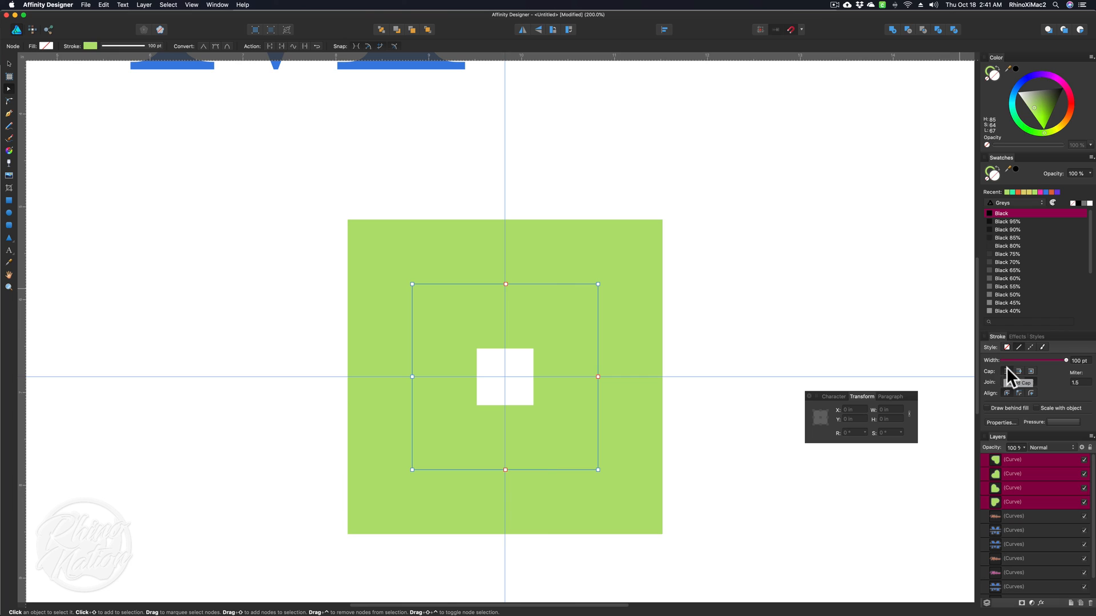
# Separate the corner pieces vertically, moving the upper pair up about 0.8 in and the lower pair down about 0.6 in.
pyautogui.click(8, 64)
pyautogui.click(588, 324)
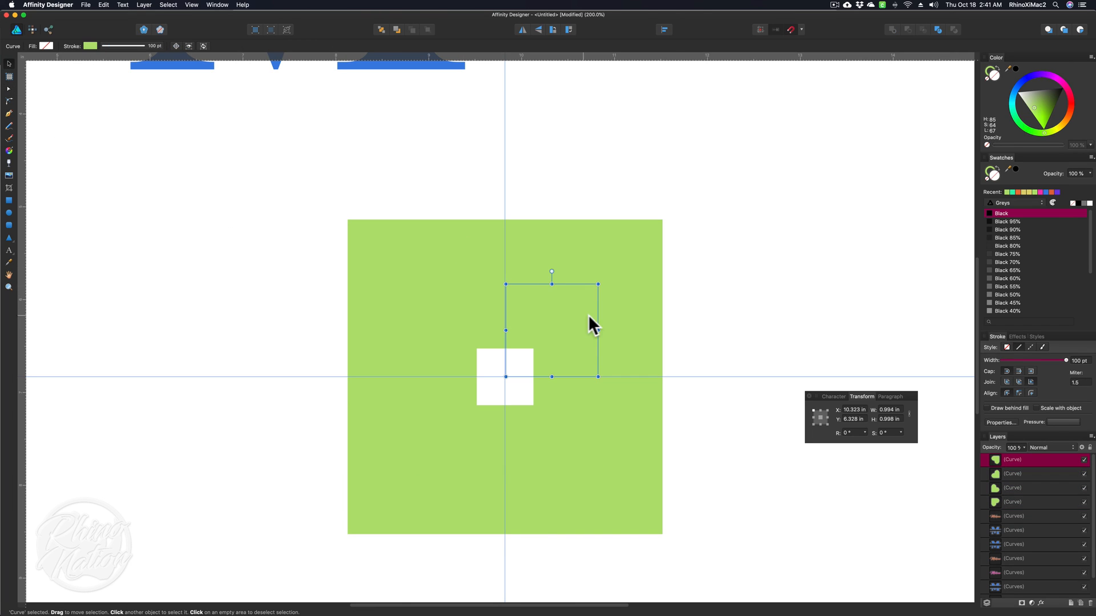
pyautogui.click(462, 310)
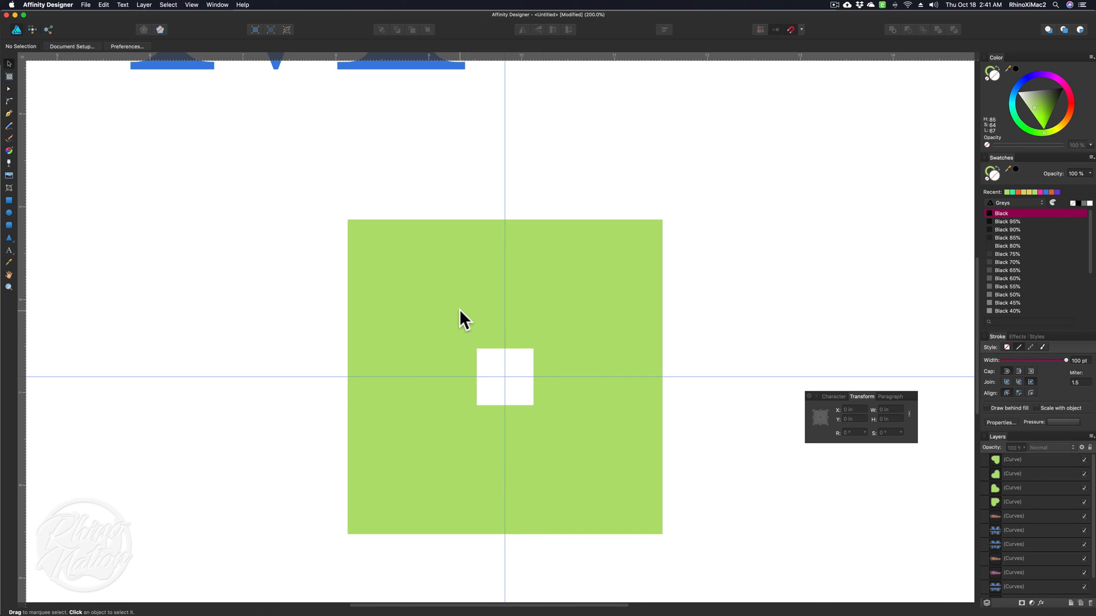
pyautogui.moveTo(336, 252); pyautogui.dragTo(691, 349)
pyautogui.moveTo(293, 230); pyautogui.dragTo(648, 289)
pyautogui.moveTo(522, 283); pyautogui.dragTo(523, 204)
pyautogui.moveTo(294, 432); pyautogui.dragTo(726, 529)
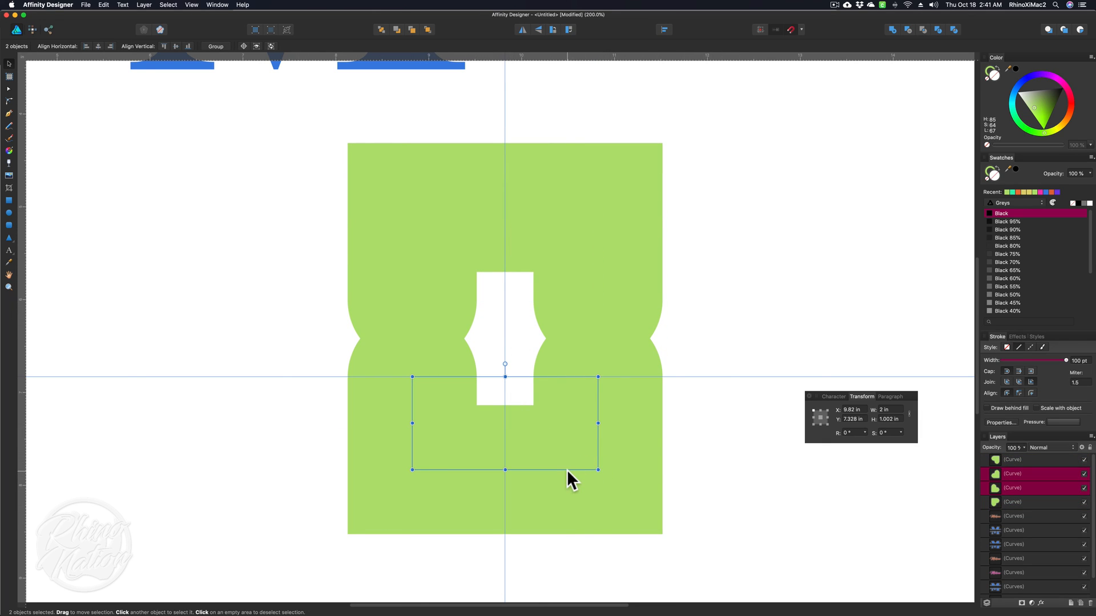
pyautogui.moveTo(567, 469); pyautogui.dragTo(561, 525)
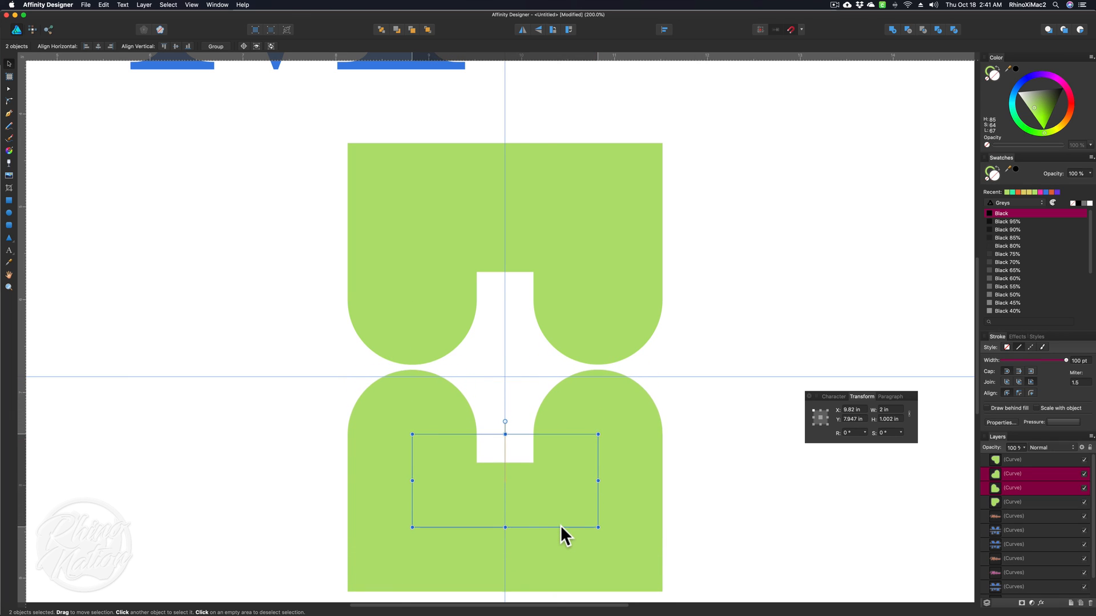
# Move the two left corner pieces about 1.4 in to the left, leaving a narrow gap to the right pair.
pyautogui.moveTo(315, 124); pyautogui.dragTo(442, 548)
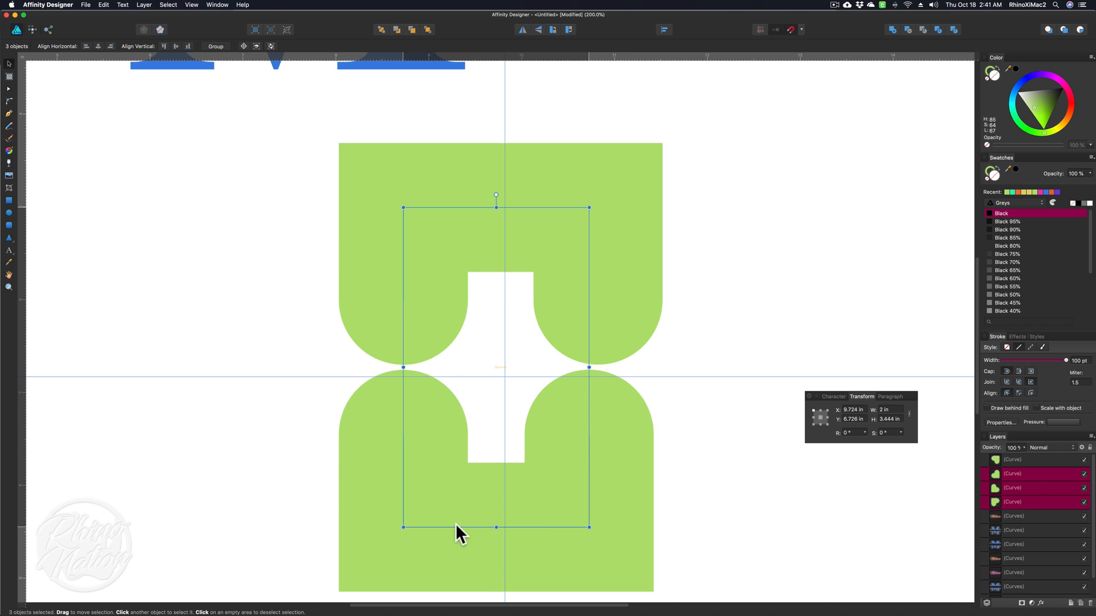
pyautogui.moveTo(278, 177); pyautogui.dragTo(278, 452)
pyautogui.click(770, 267)
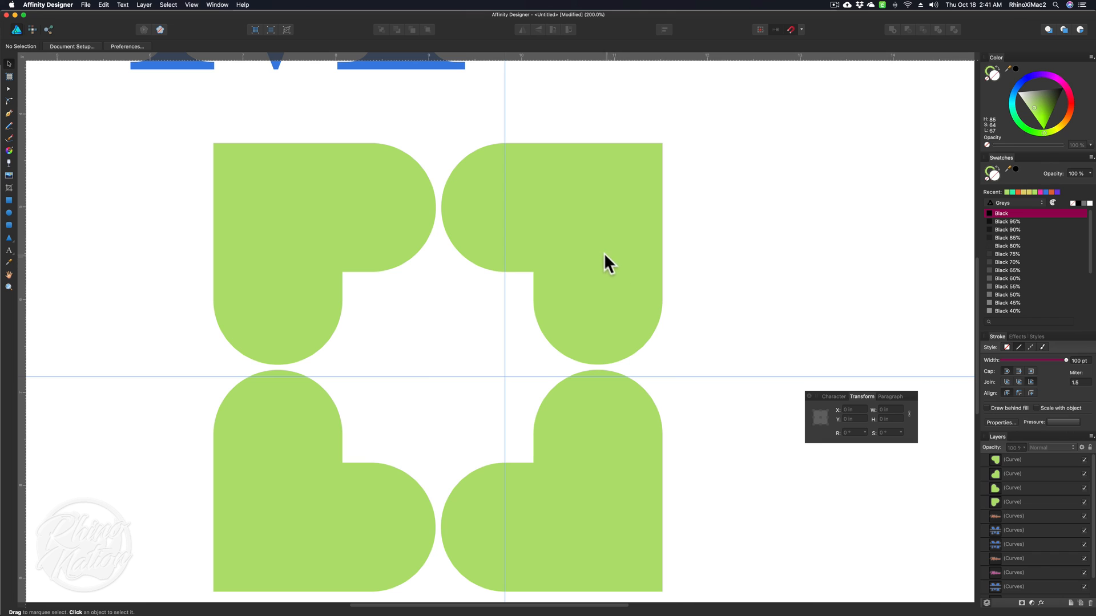
# Expand the strokes of all four corner pieces into filled shapes.
pyautogui.click(557, 206)
pyautogui.moveTo(157, 119); pyautogui.dragTo(683, 562)
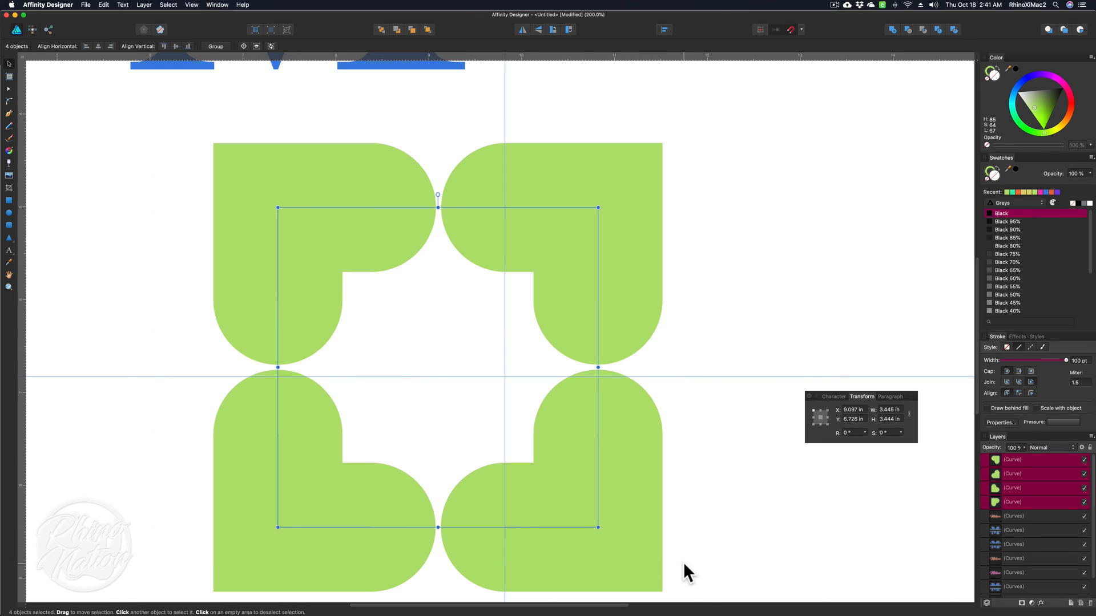
pyautogui.click(144, 5)
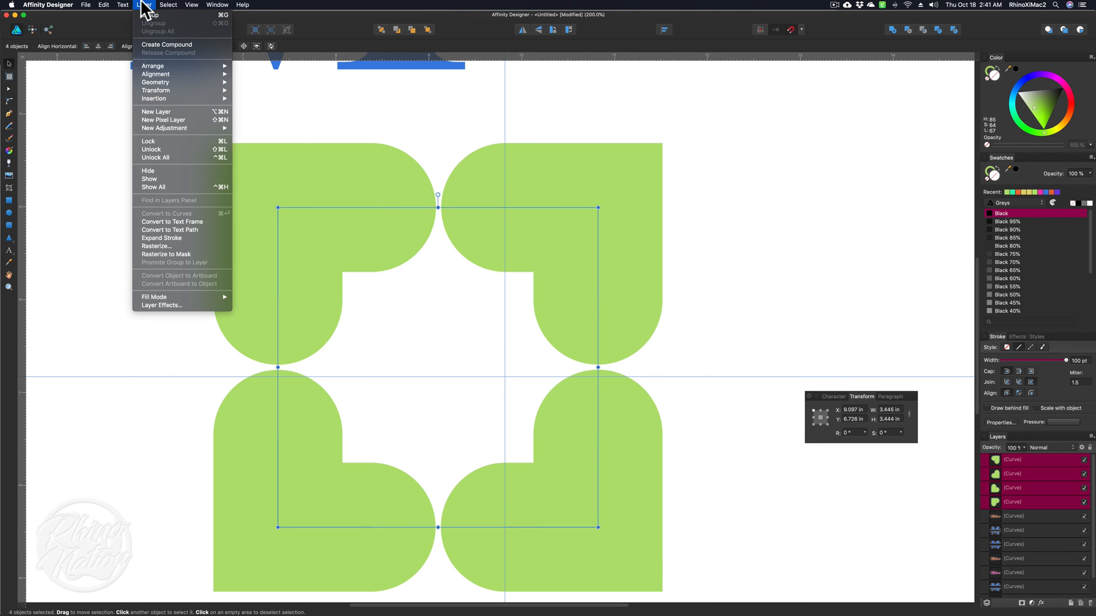
pyautogui.click(155, 238)
# Recolor the upper-left corner shape pink and the upper-right one orange with hue 17, then clear the selection.
pyautogui.click(323, 270)
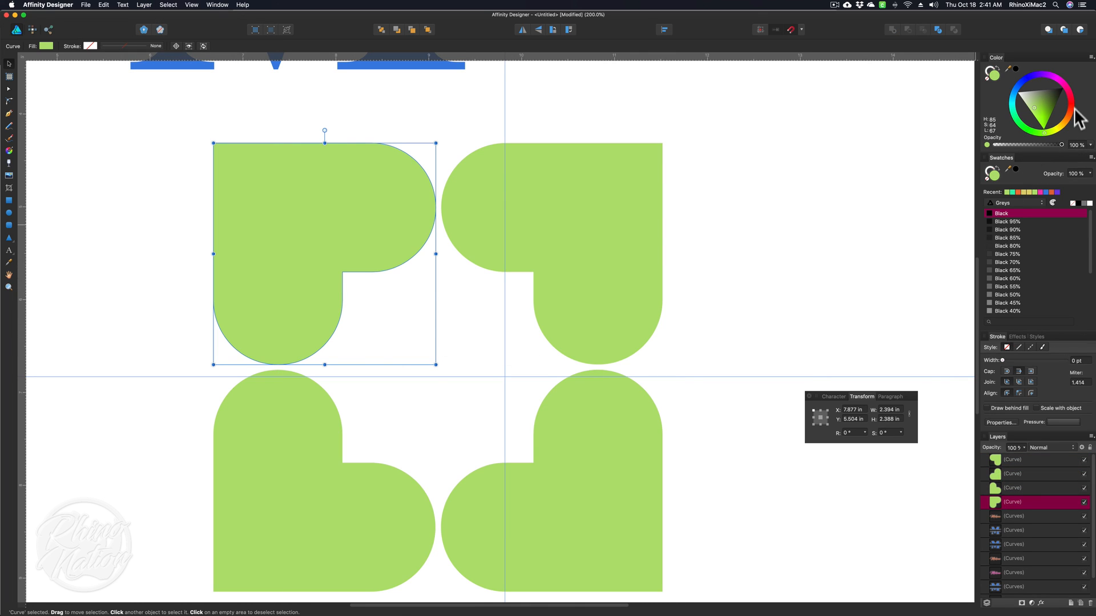
pyautogui.moveTo(1071, 109); pyautogui.dragTo(1069, 92)
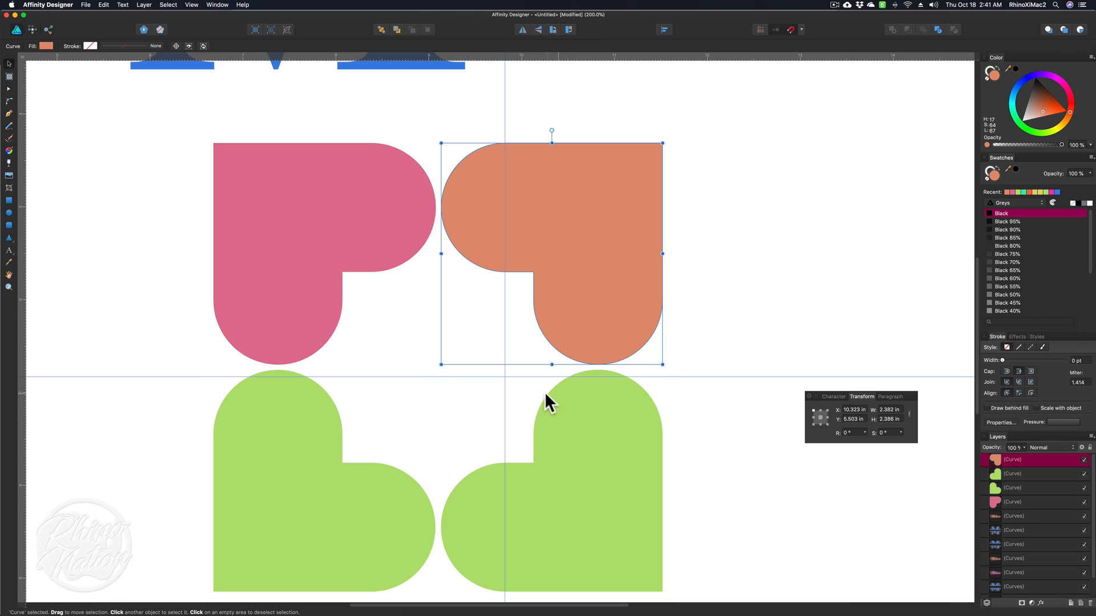
pyautogui.press('super+minus')
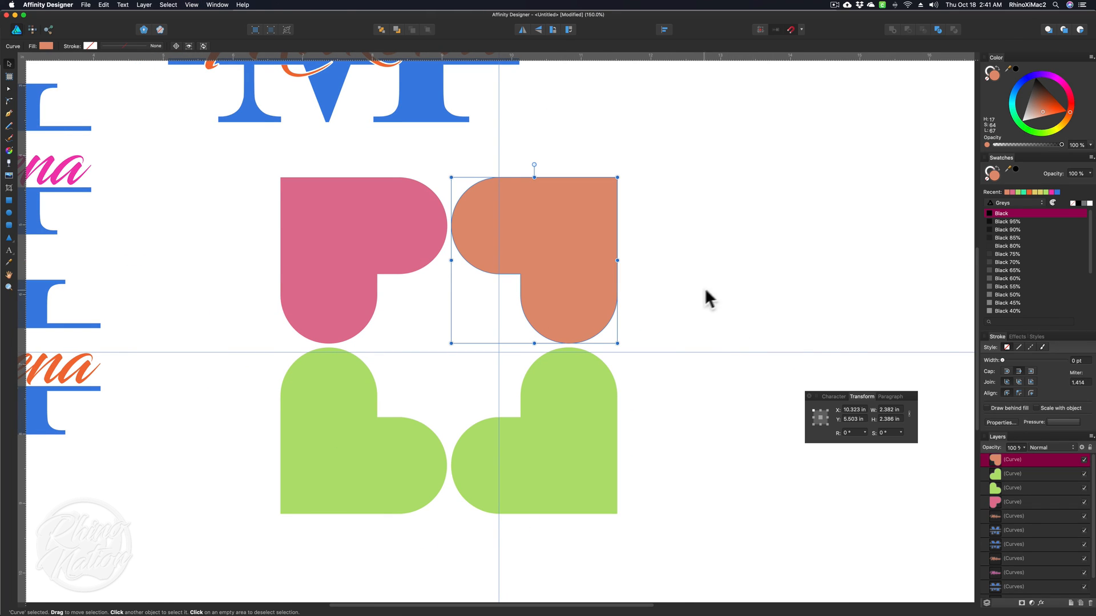
pyautogui.click(704, 291)
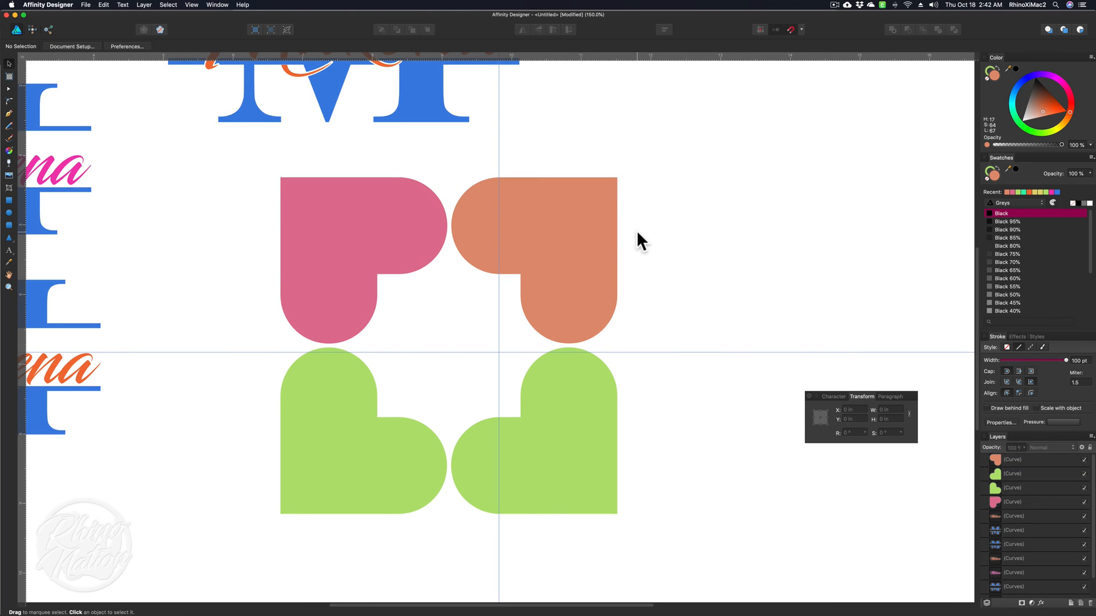